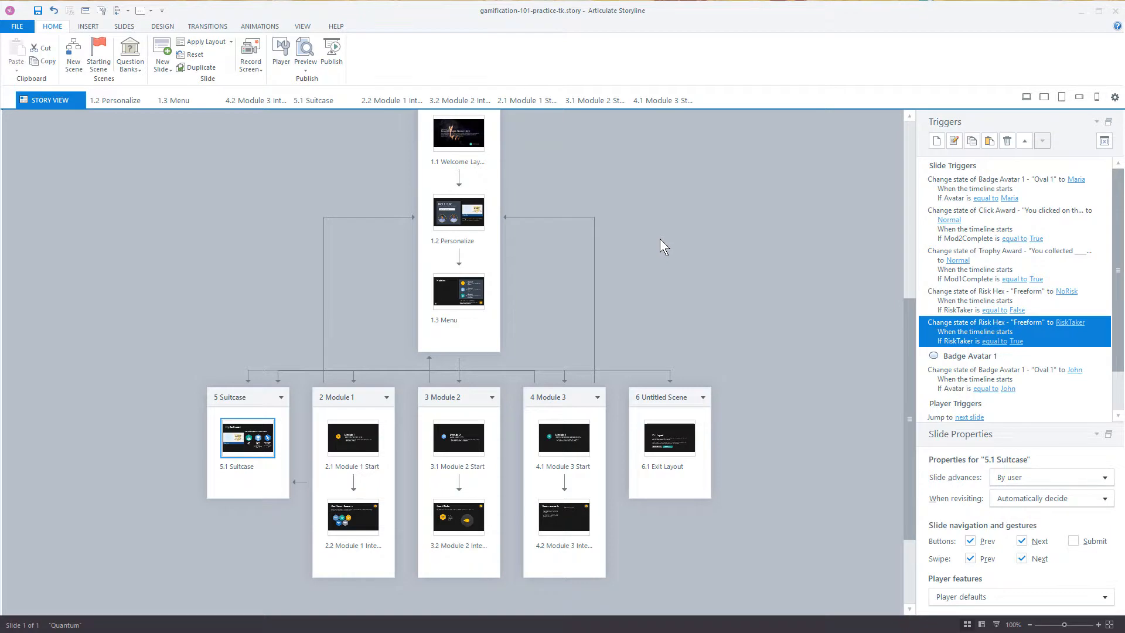
Step: Add a new scene to the story and rename its untitled slide "Variables"
scroll(660, 237, "up", 1)
scroll(653, 205, "down", 1)
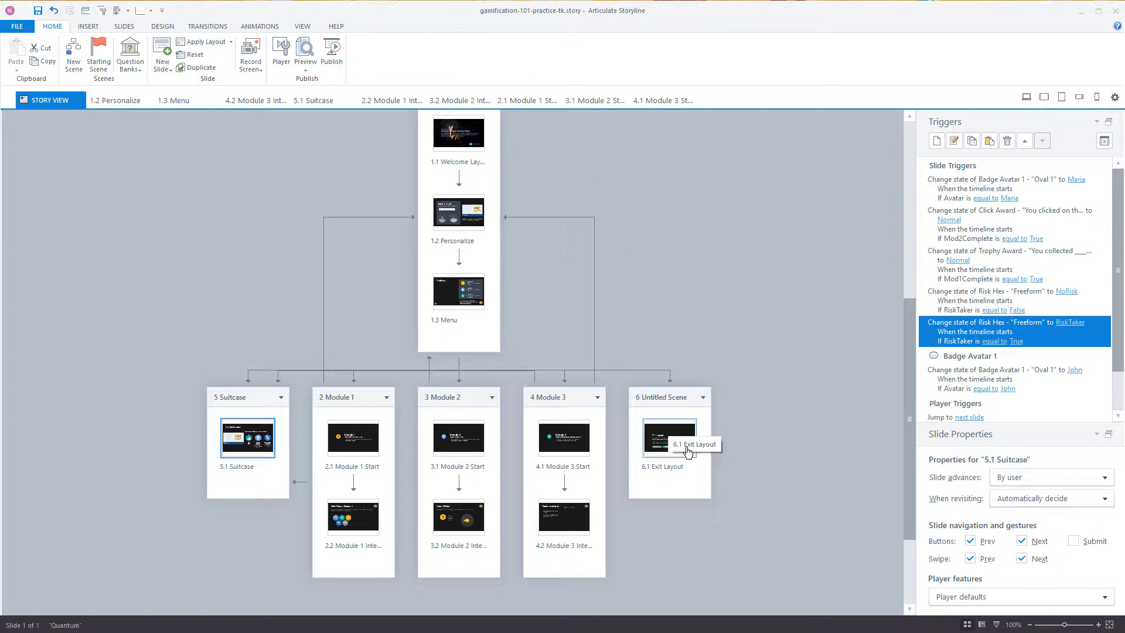
left_click(73, 54)
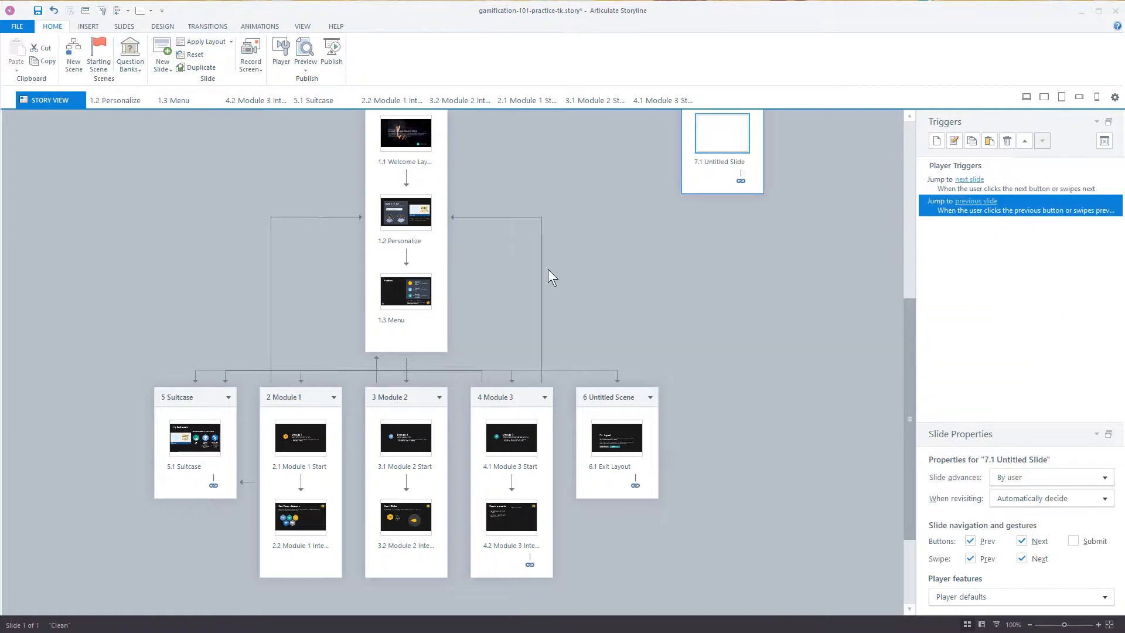
left_click(721, 164)
type("Vari")
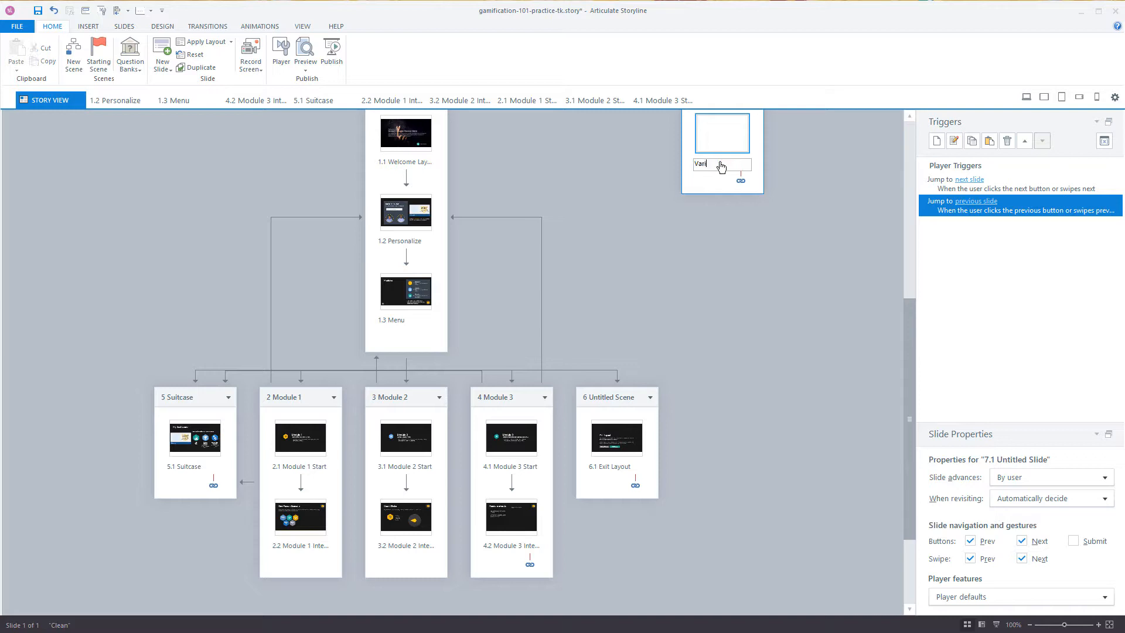
type("ables")
left_click(835, 176)
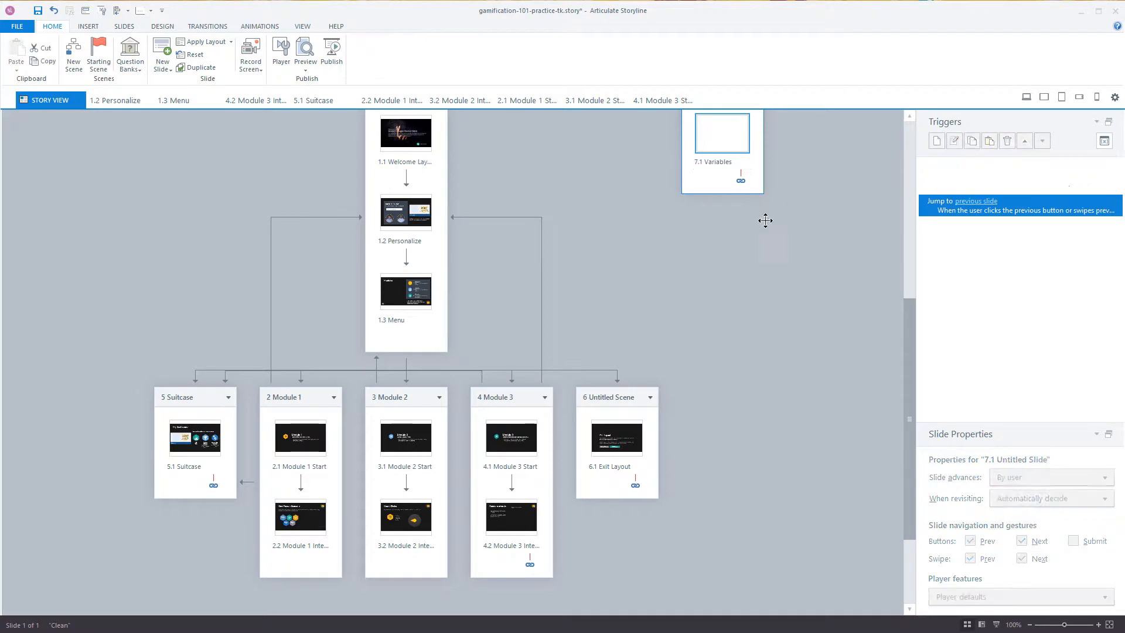
Step: Open the Variables slide for editing and save the project
left_click(720, 141)
double_click(719, 142)
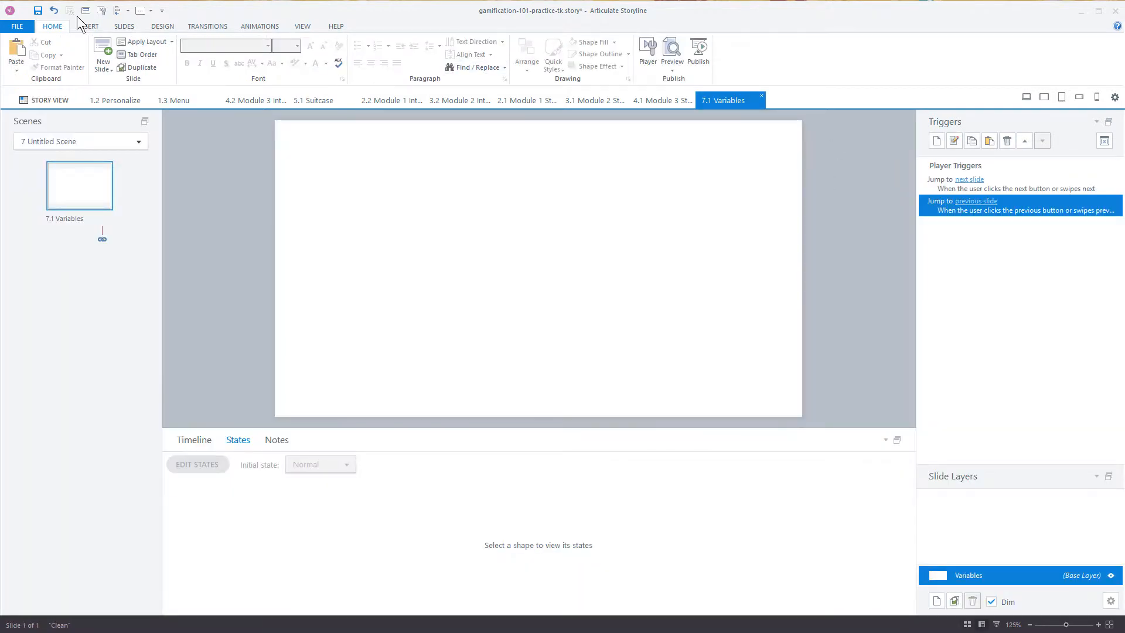
left_click(37, 10)
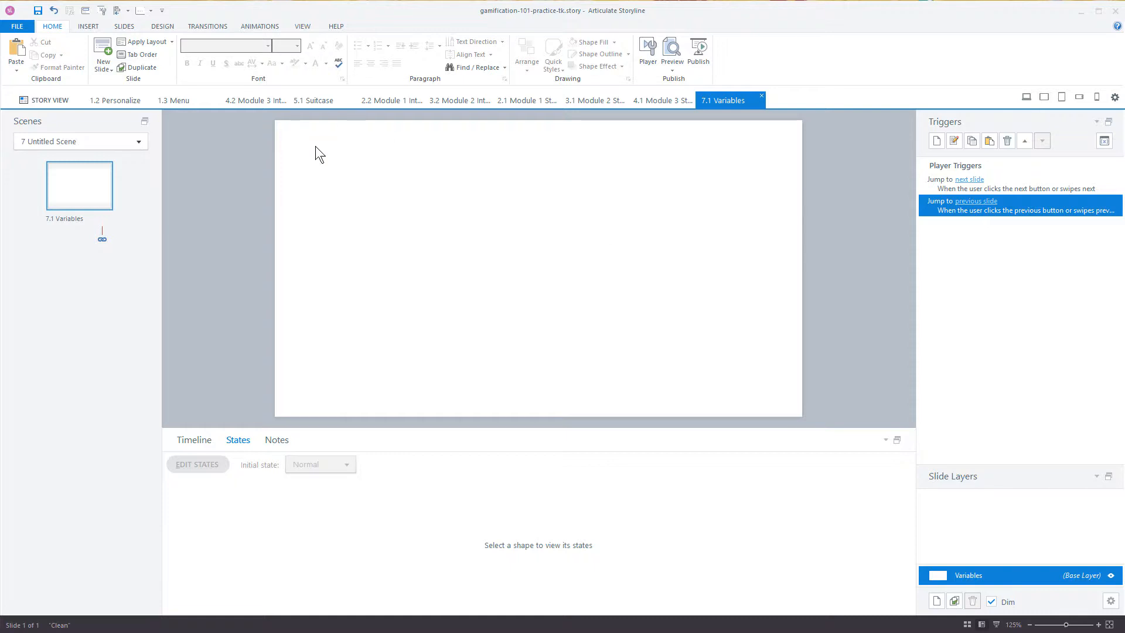
Step: Try to delete the unused Dial1 variable from the project's variable list
left_click(1104, 140)
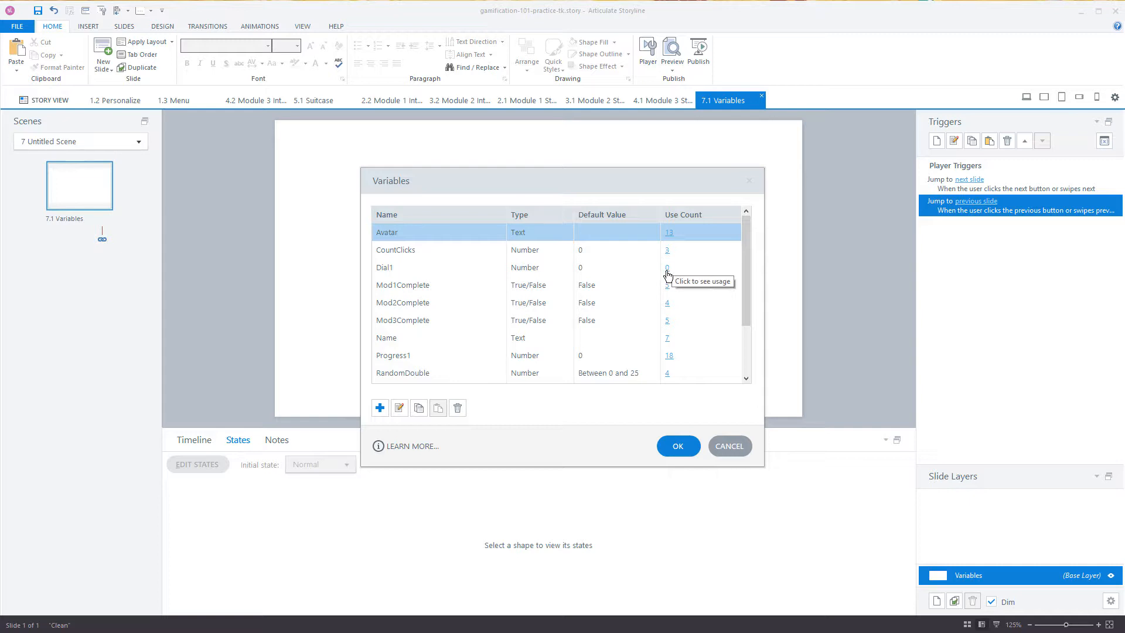
left_click(384, 268)
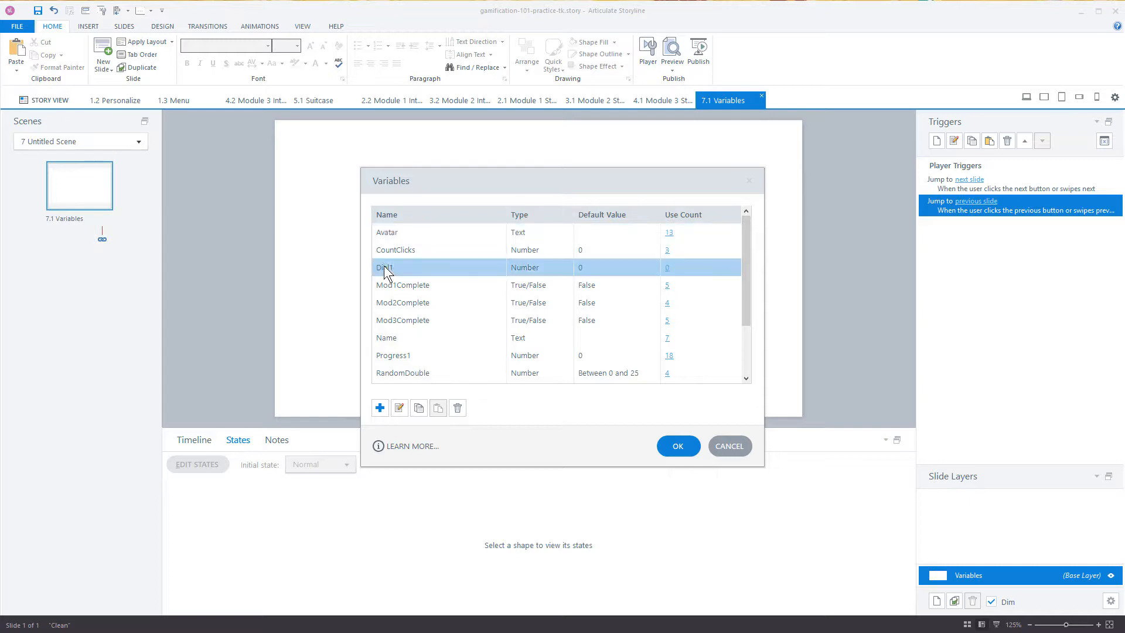
left_click(458, 408)
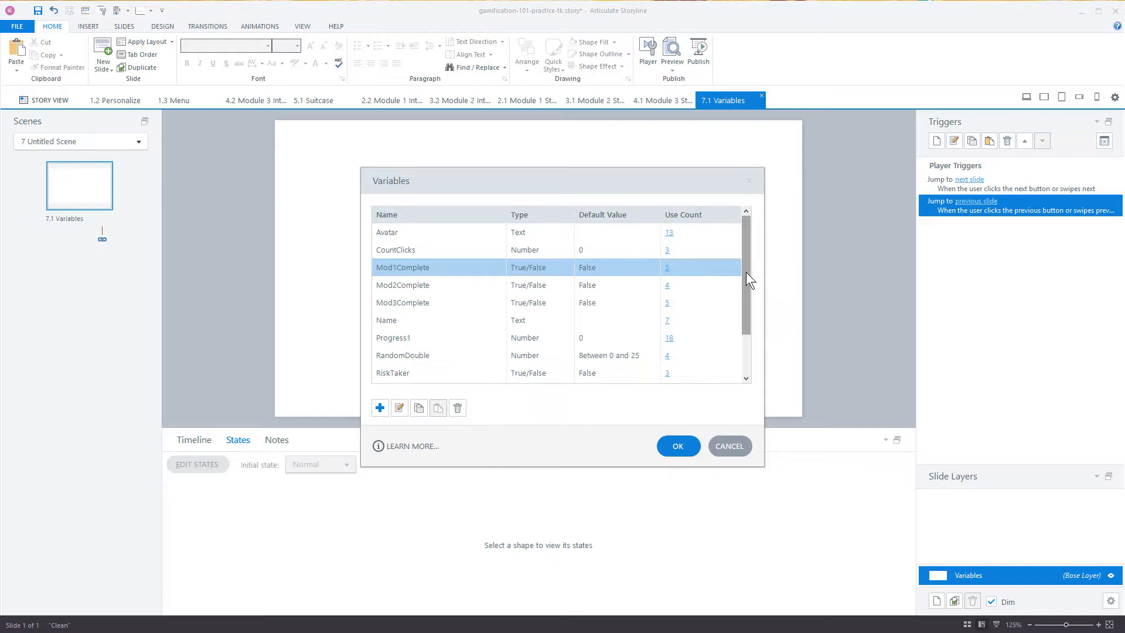
Step: Examine where the Trophy variable is used in the project
left_click_drag(747, 271, 750, 327)
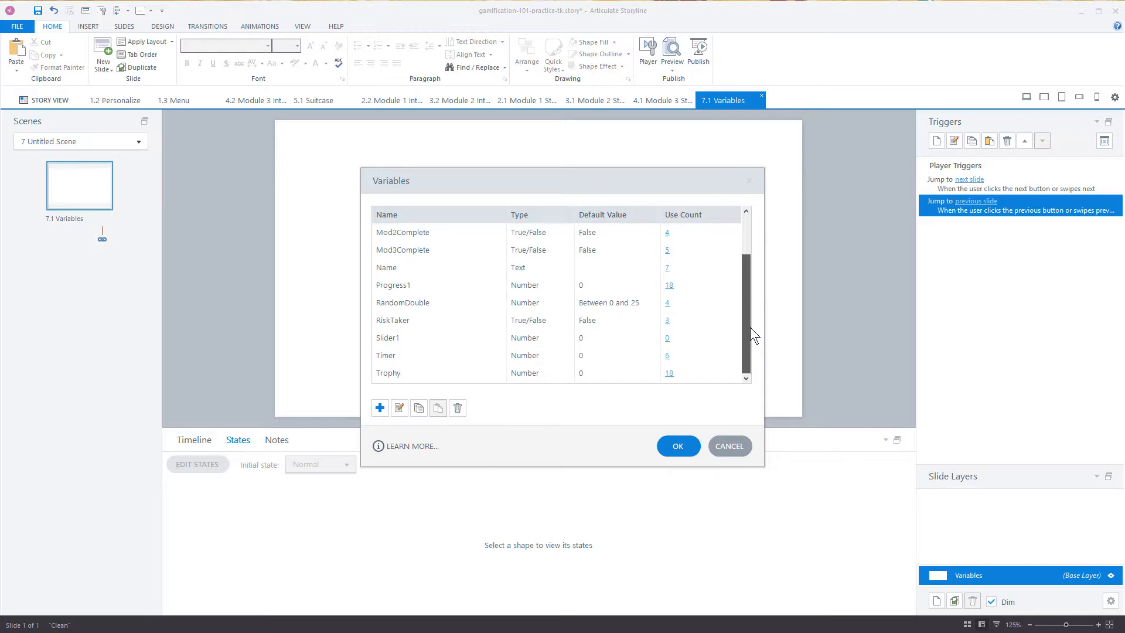
left_click(384, 338)
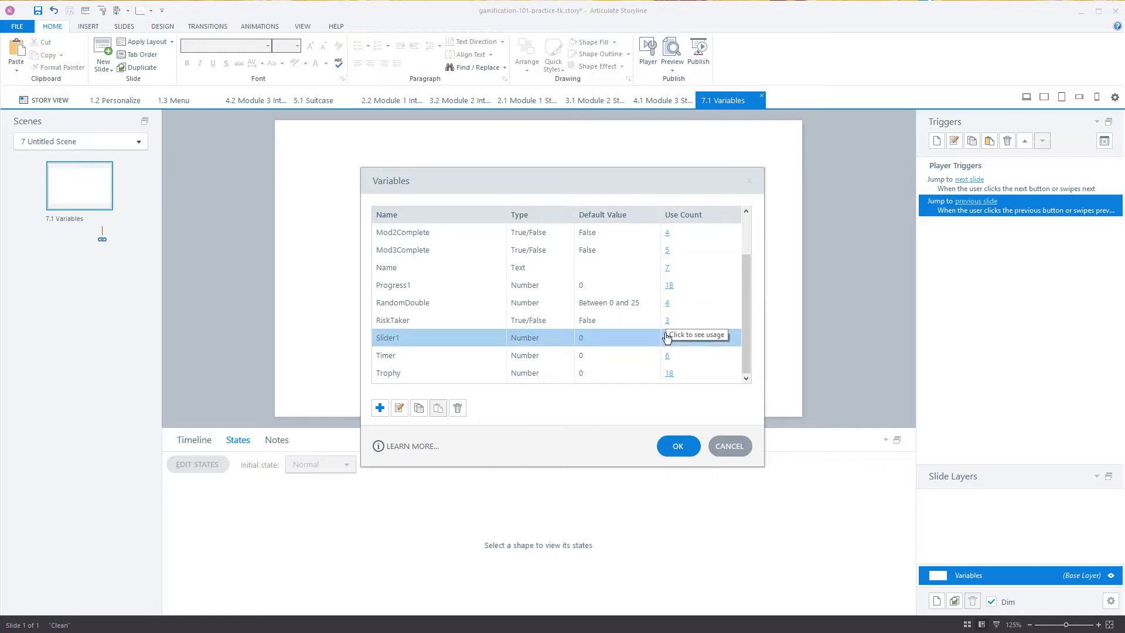
left_click(668, 374)
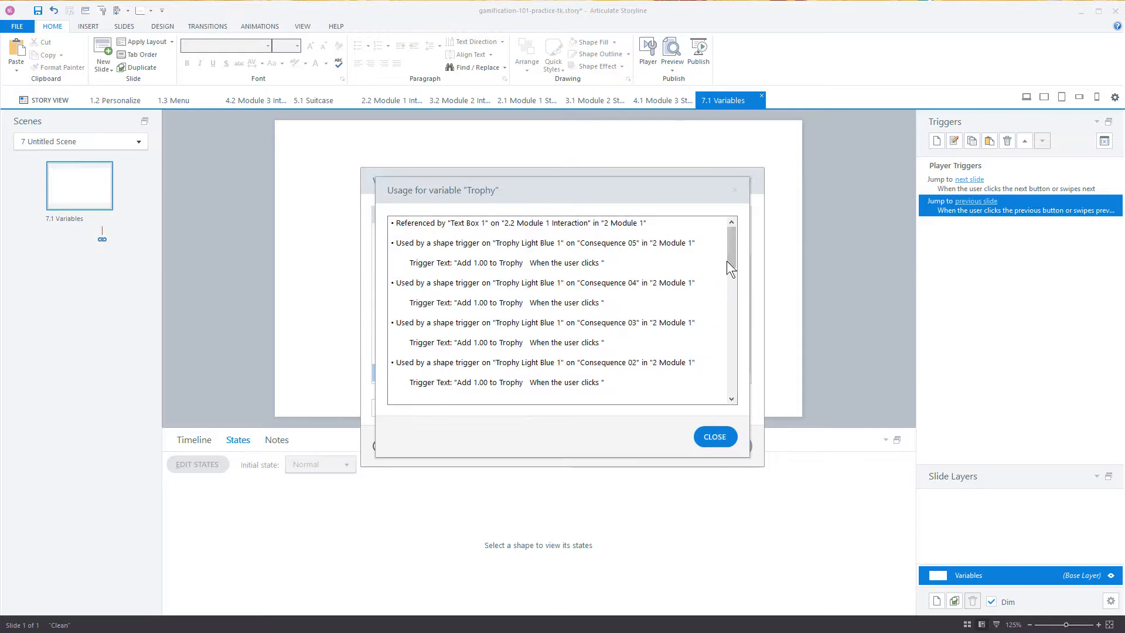
mouse_move(731, 249)
left_mouse_down()
mouse_move(740, 389)
mouse_move(744, 235)
left_mouse_up()
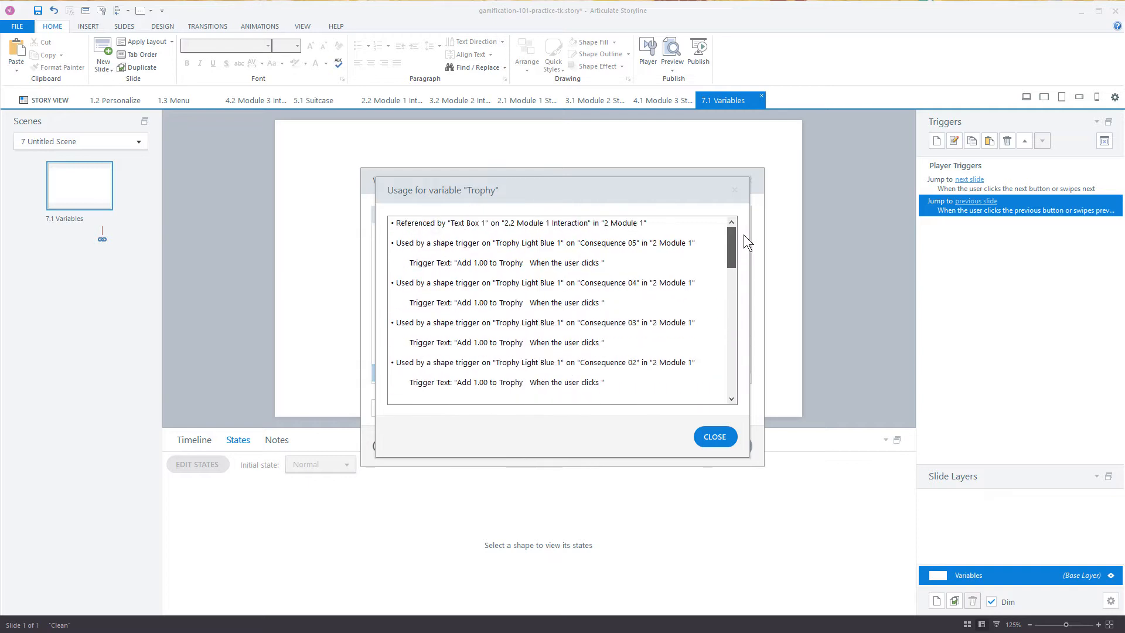
left_click(733, 189)
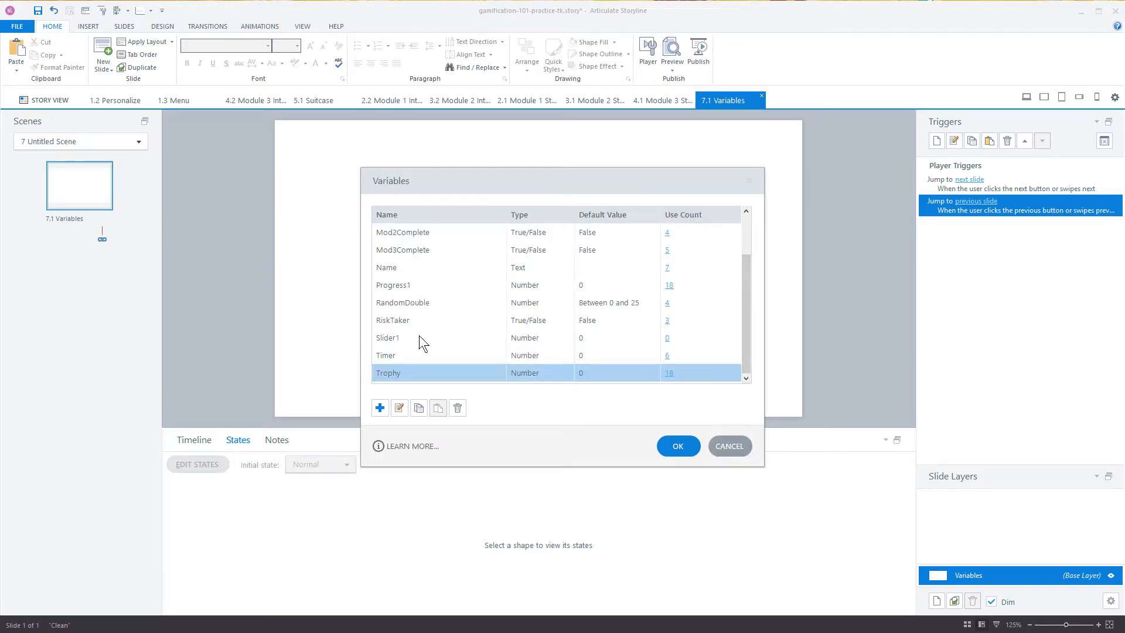
Step: Try to delete the unused Slider1 variable, check the remaining variables and close the variable list
left_click(394, 338)
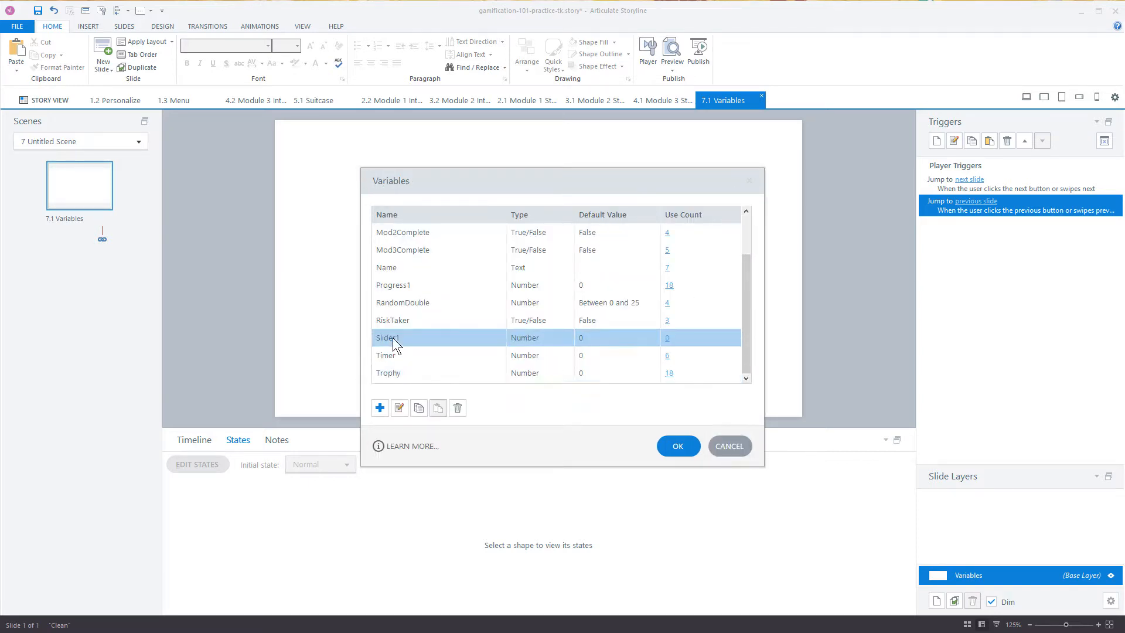
left_click(457, 410)
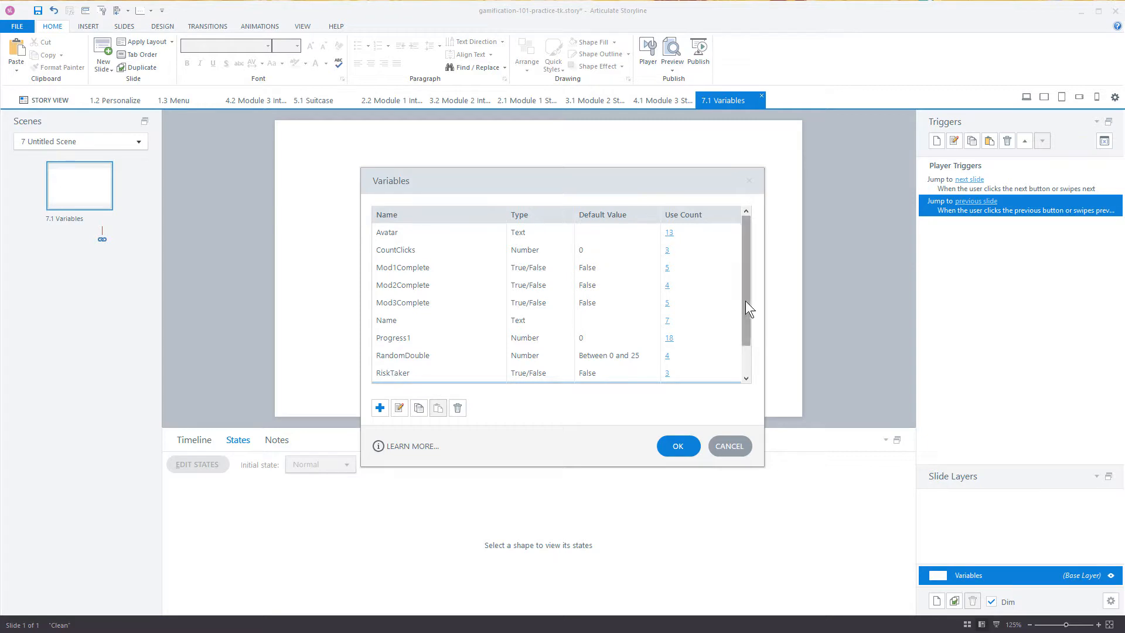
left_click_drag(745, 300, 753, 352)
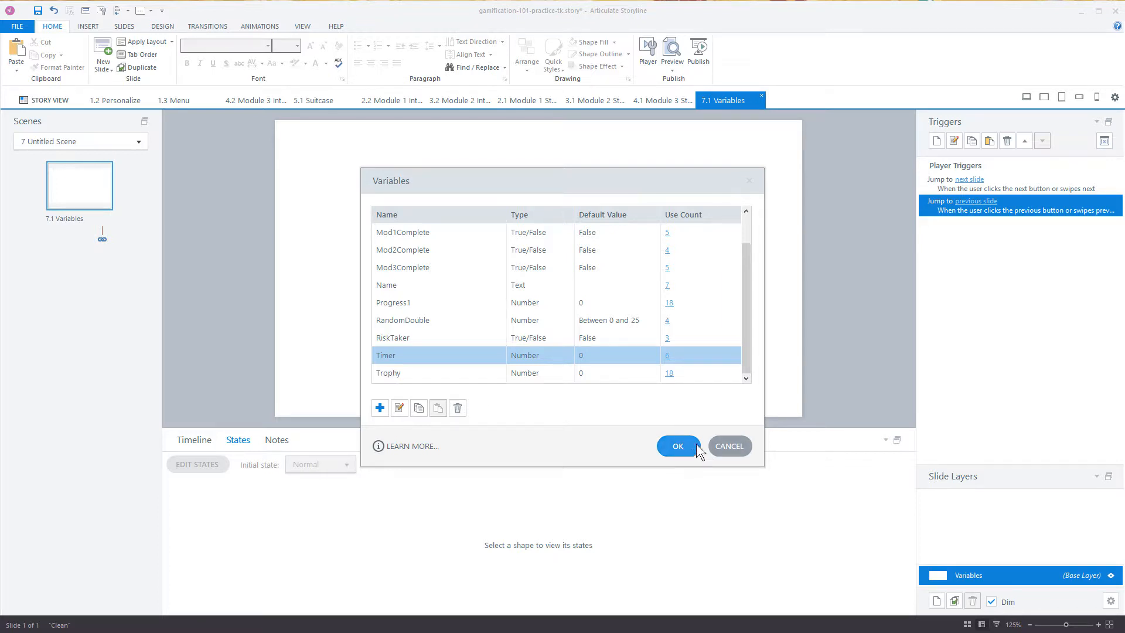
left_click(749, 181)
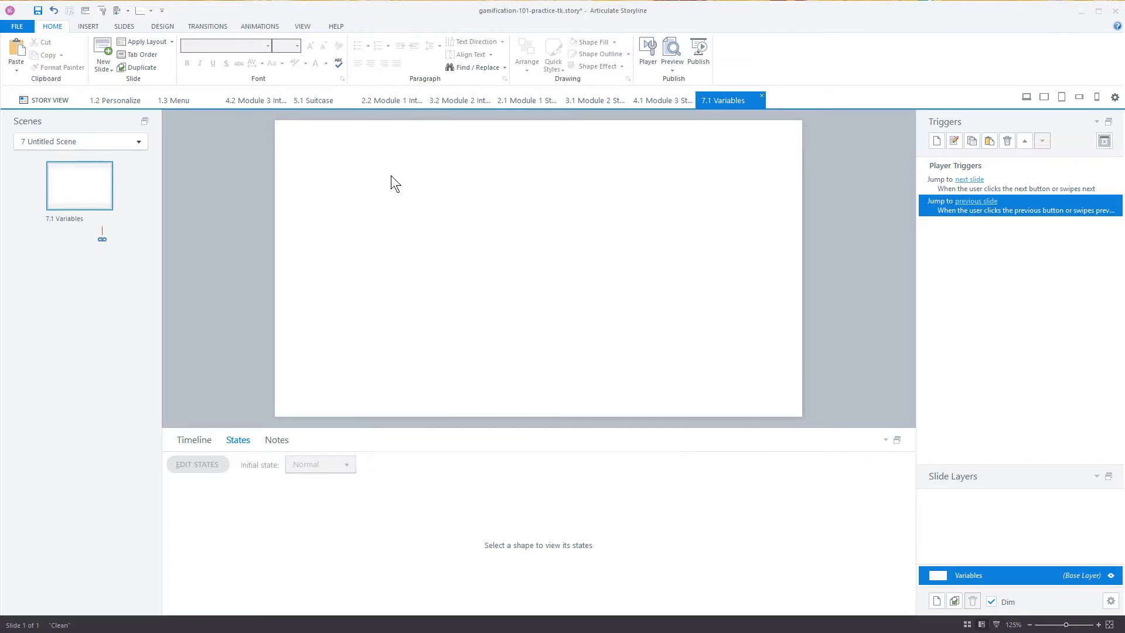
Step: Draw a small square-cornered blue button without text near the upper-left corner of the Variables slide
left_click(89, 26)
left_click(500, 50)
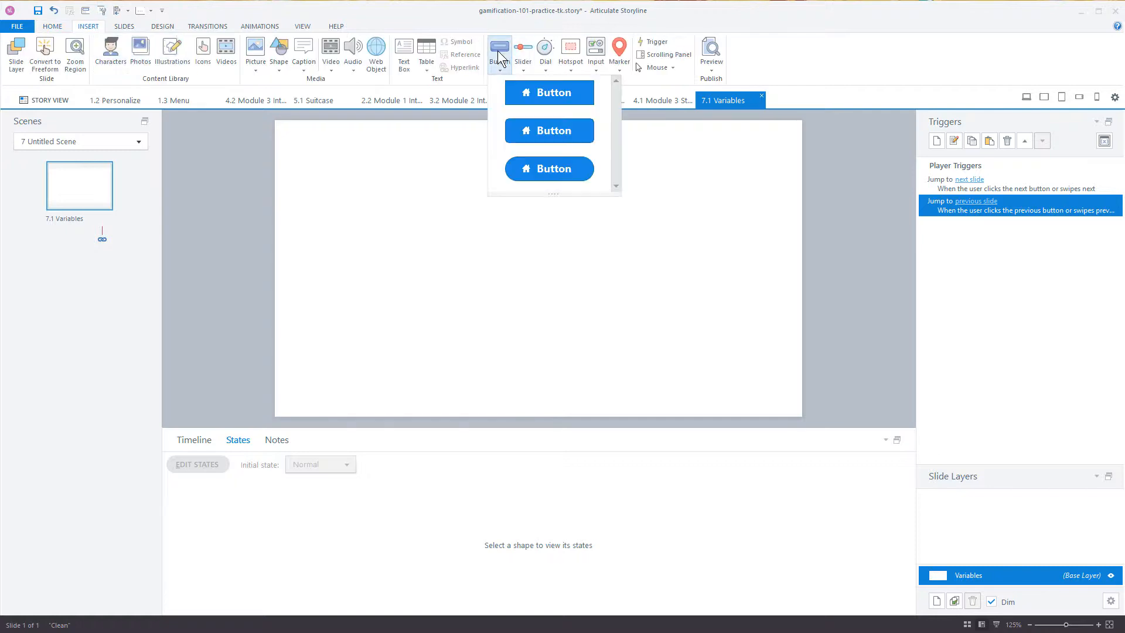
left_click(543, 104)
mouse_move(339, 154)
left_mouse_down()
mouse_move(402, 187)
mouse_move(408, 169)
left_mouse_up()
left_click(290, 149)
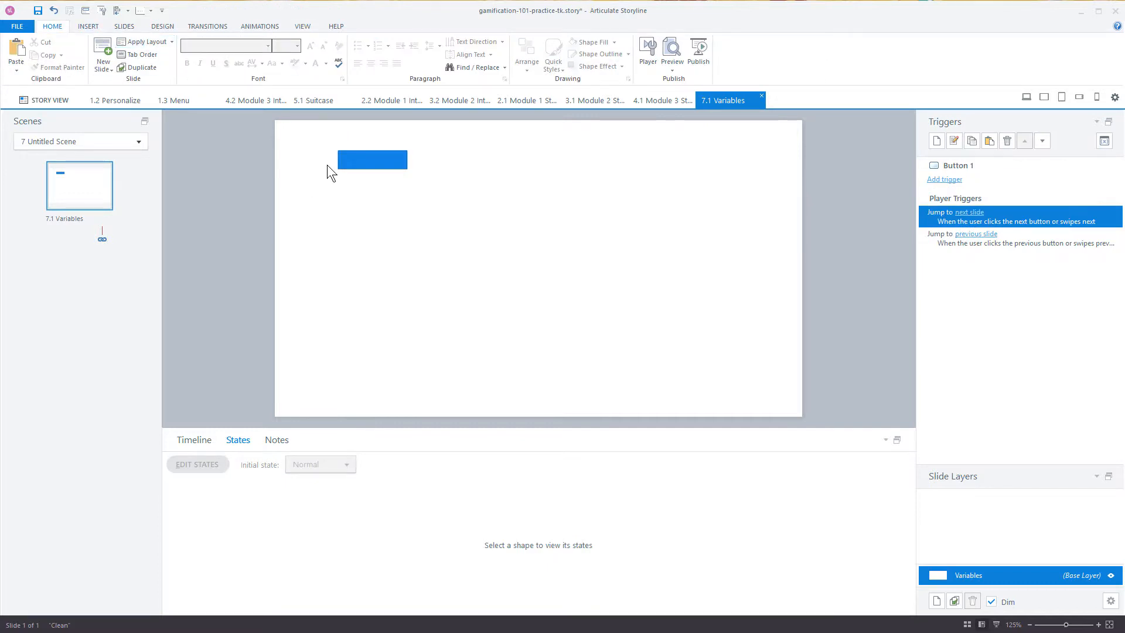
Step: Add a text box reading "Mod1" and place it directly left of the blue button
left_click(327, 164)
type("asd")
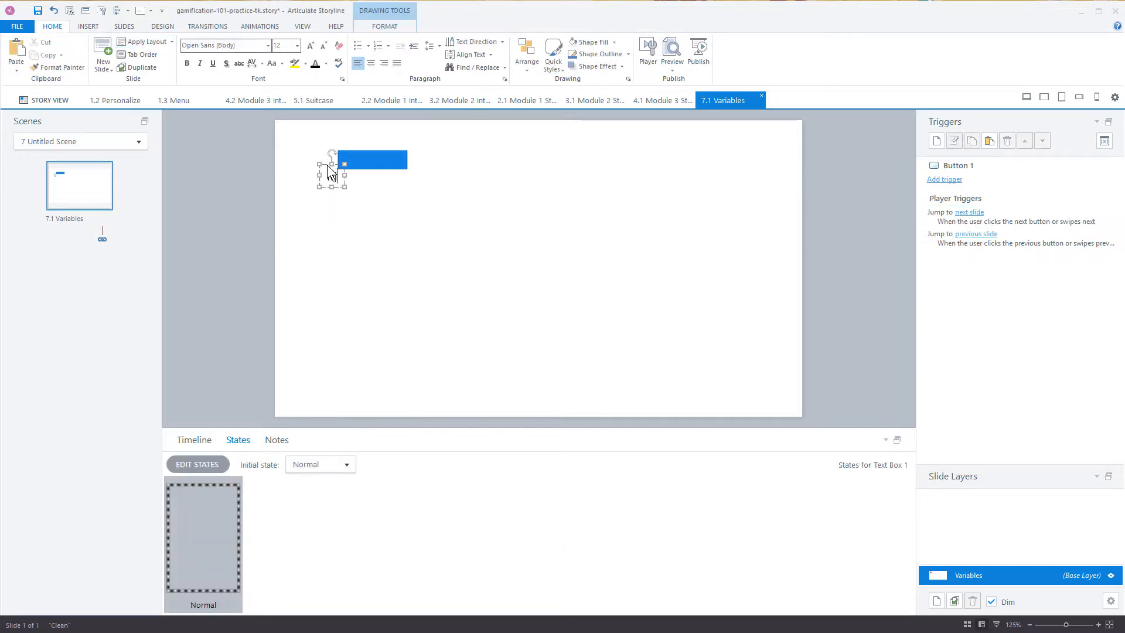
key("BackSpace")
key("BackSpace")
key("BackSpace")
type("Mod1")
left_click_drag(331, 165, 302, 149)
Step: Insert a reference to the Mod1Complete variable as the blue button's text
left_click(382, 158)
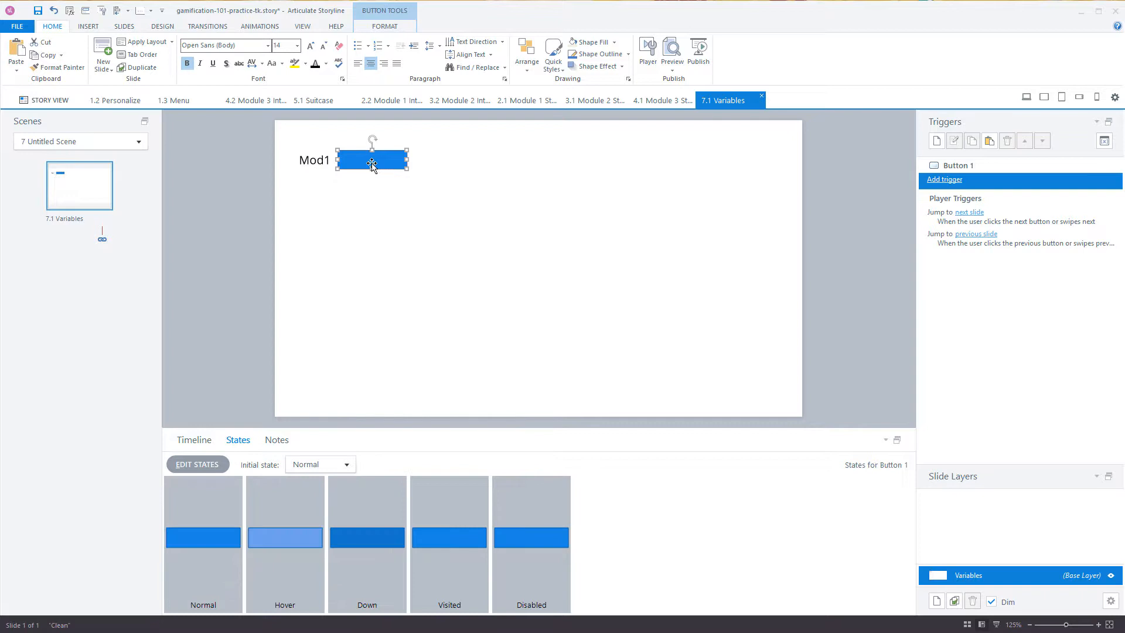
key("ctrl+shift+r")
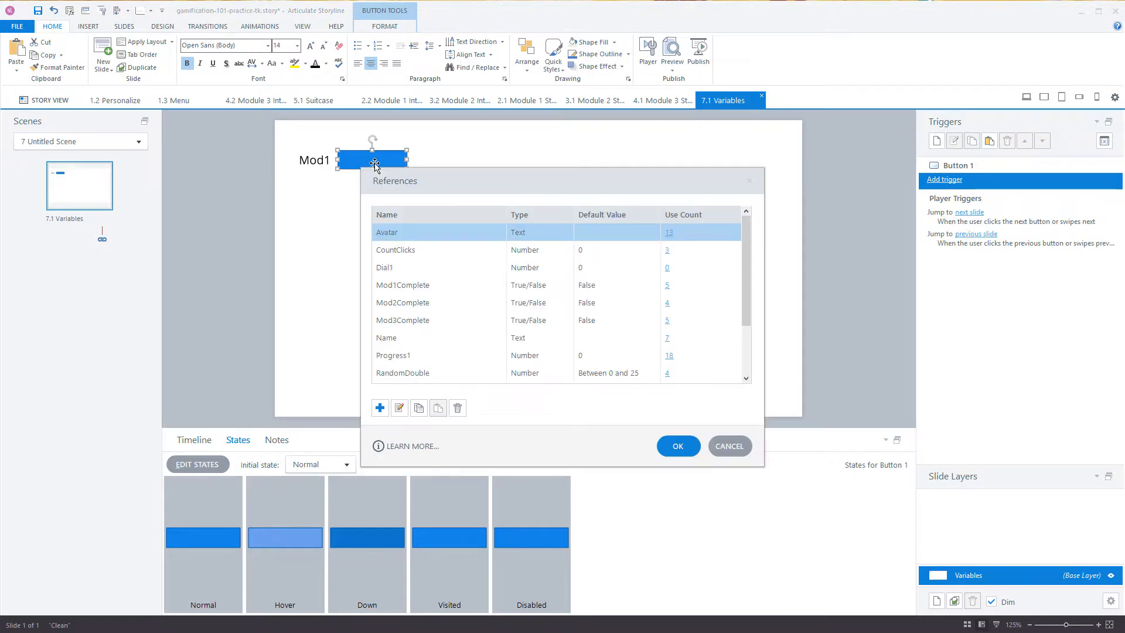
left_click(393, 288)
left_click(678, 446)
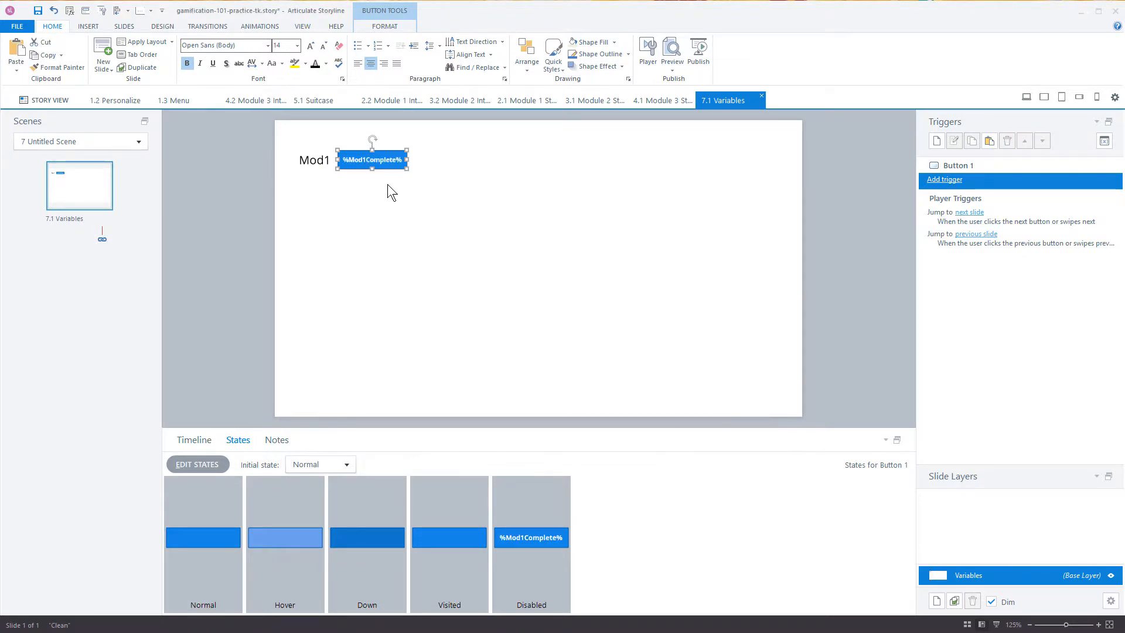
Step: Duplicate the Mod1 label and its button twice, stacking the copies as aligned rows below the original
mouse_move(280, 138)
left_mouse_down()
mouse_move(441, 212)
mouse_move(403, 177)
mouse_move(389, 194)
left_mouse_up()
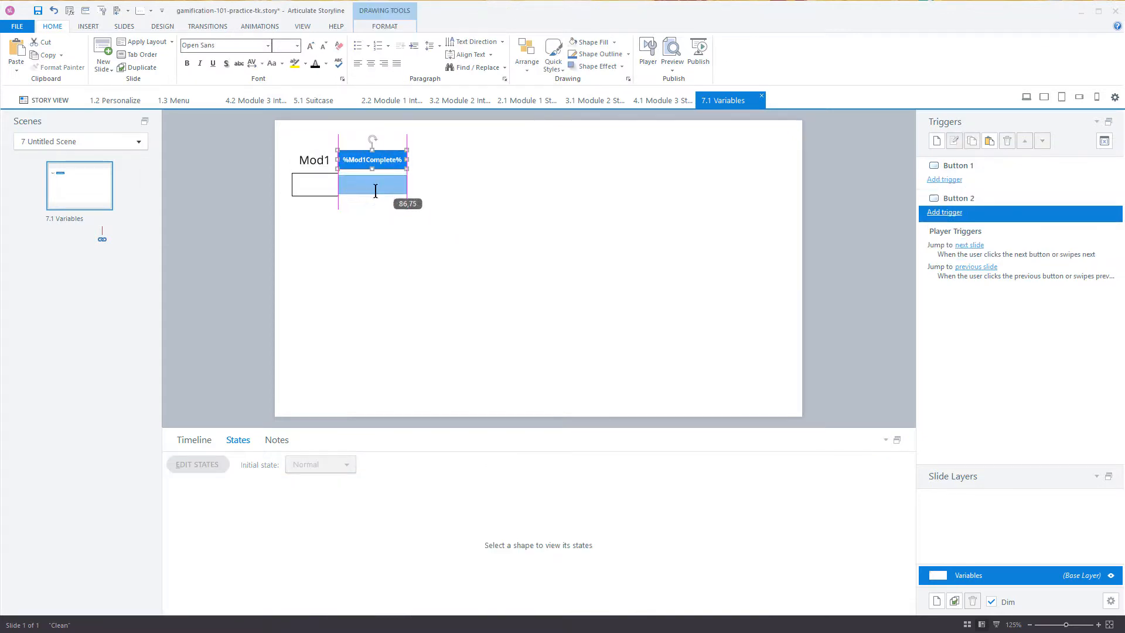
left_click_drag(269, 167, 413, 247)
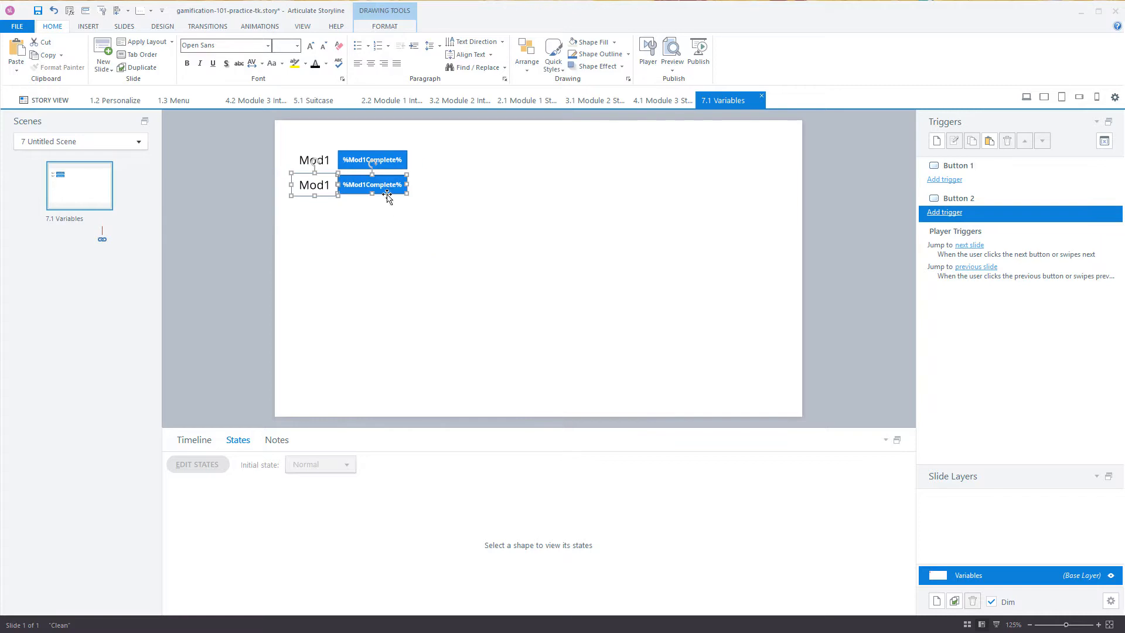
left_click_drag(387, 198, 396, 220)
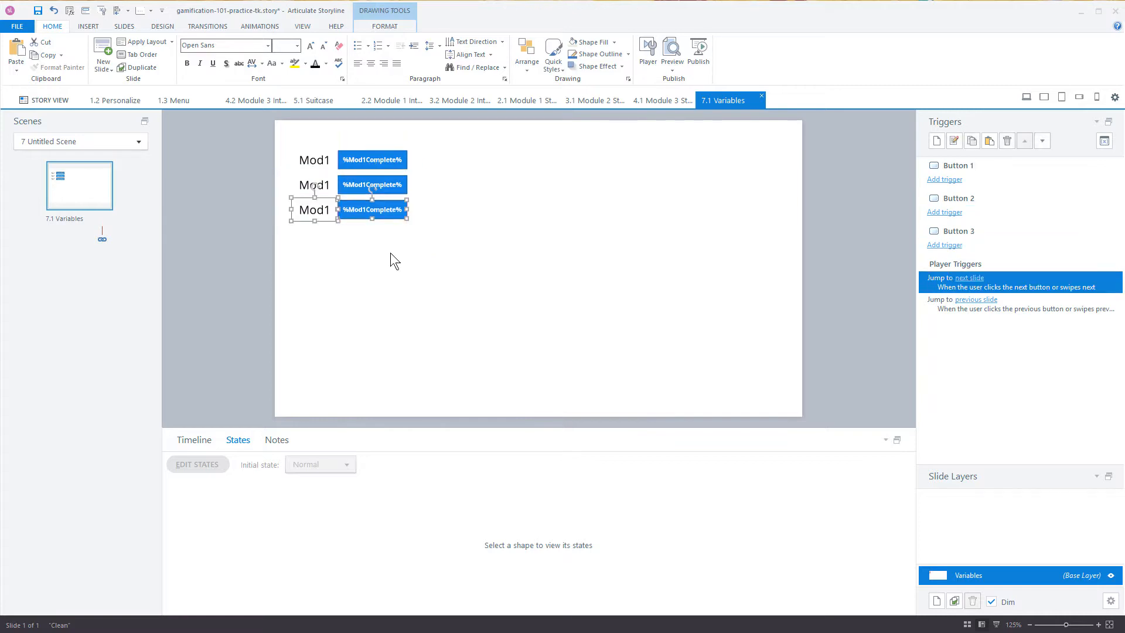
Step: Change the label in the second row to "Mod2" and the one in the third row to "Mod3"
left_click(324, 185)
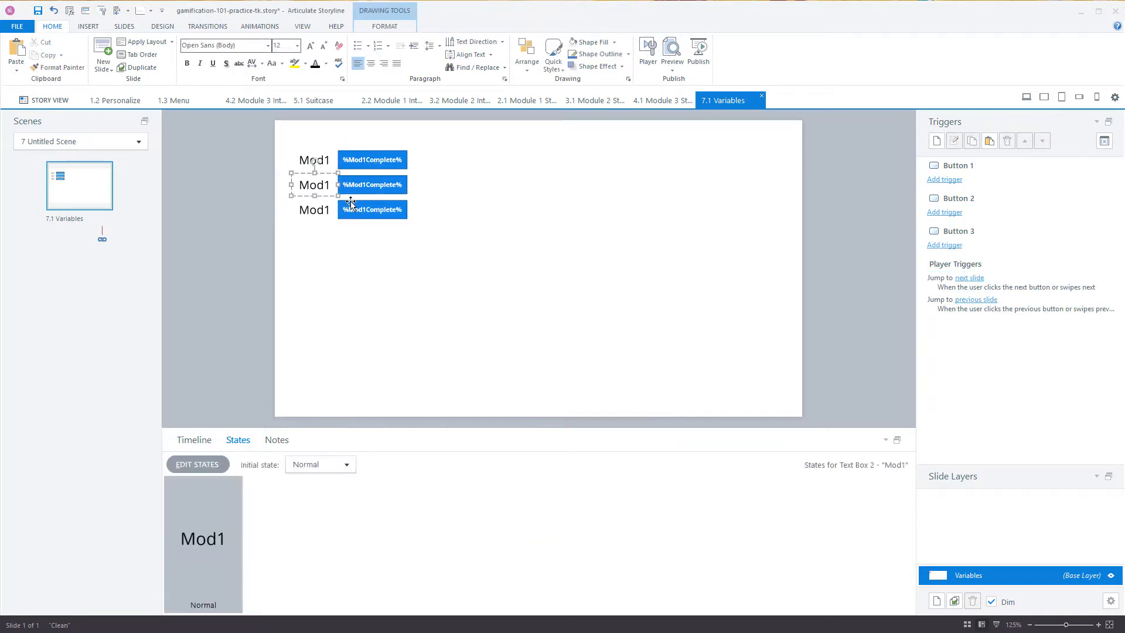
key("Delete")
type("2")
left_click(324, 210)
key("Delete")
type("3")
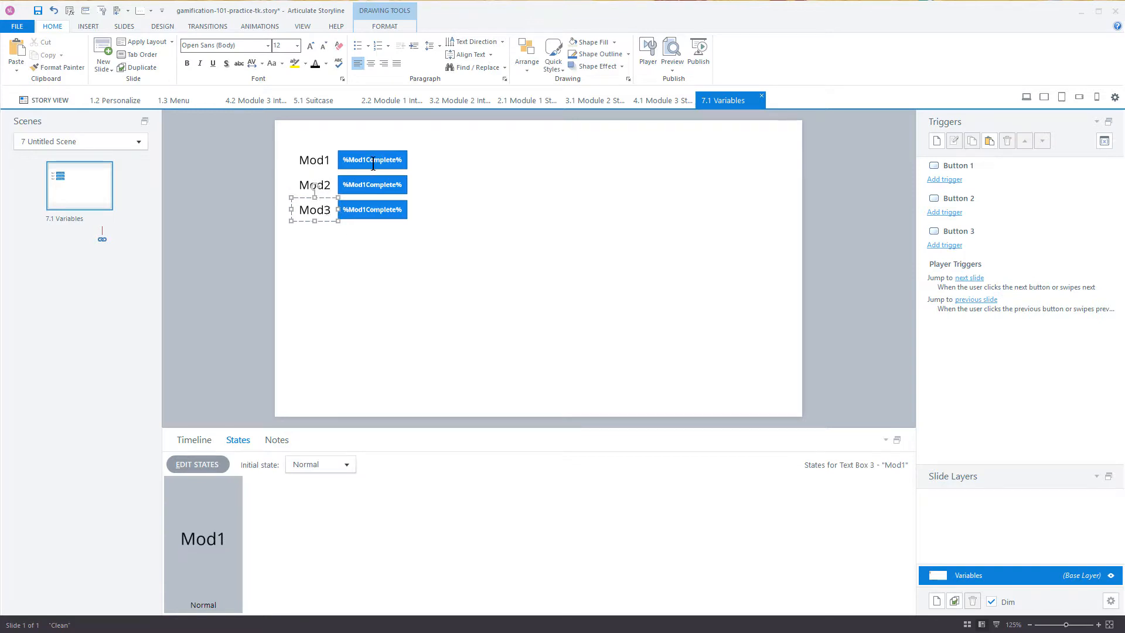
Step: Change the variable references on the second and third buttons to %Mod2Complete% and %Mod3Complete%
left_click(364, 186)
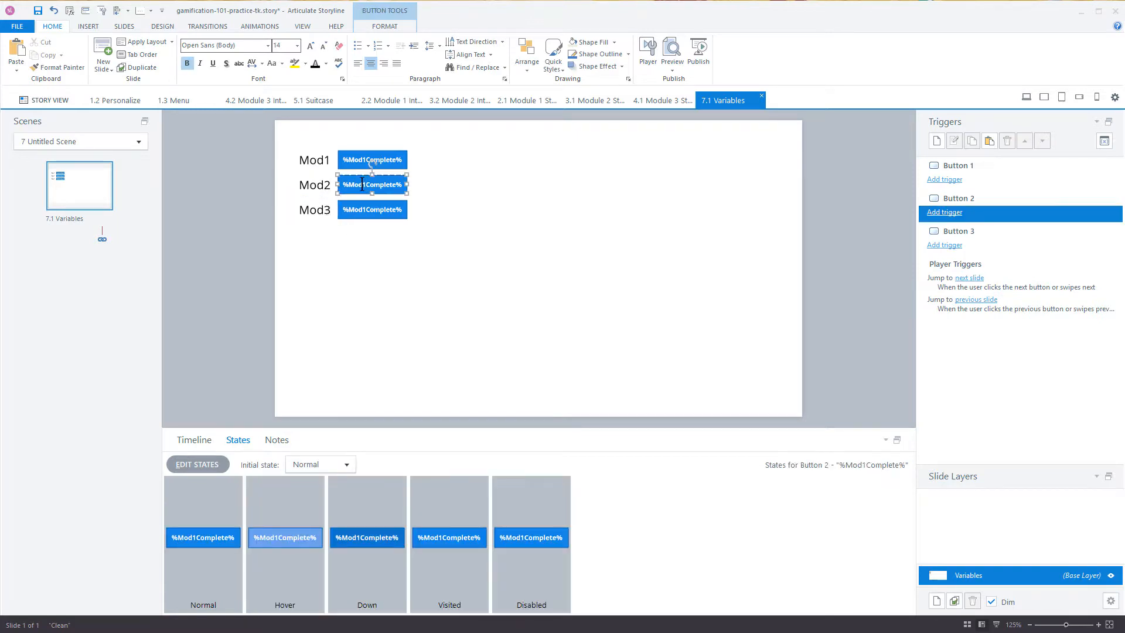
key("Delete")
type("2")
left_click(366, 213)
key("BackSpace")
type("3")
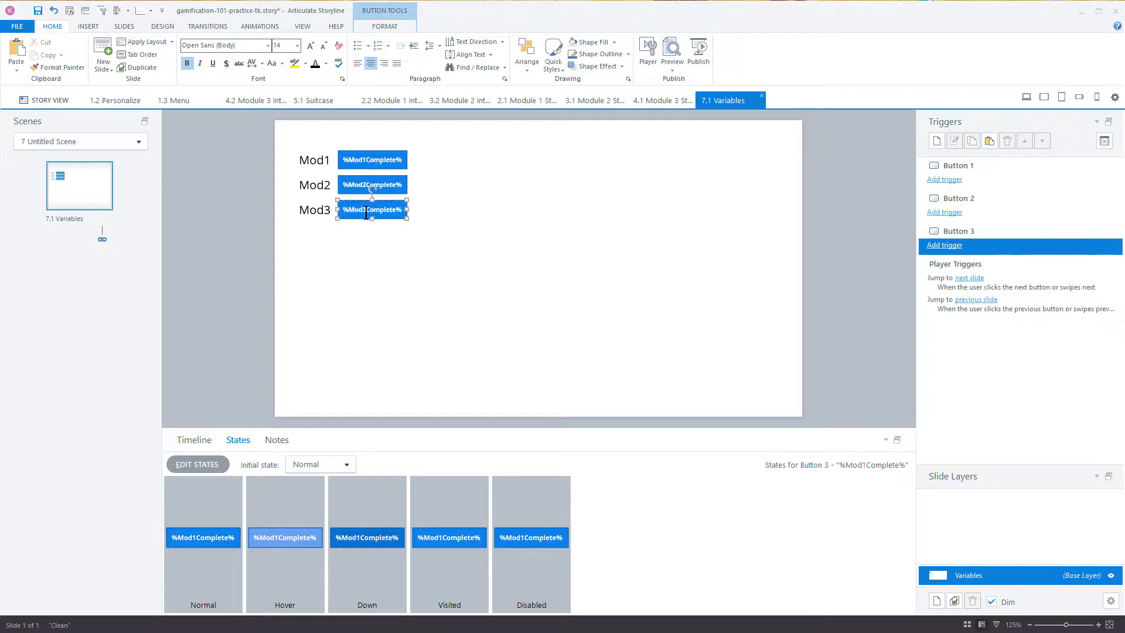
left_click(391, 277)
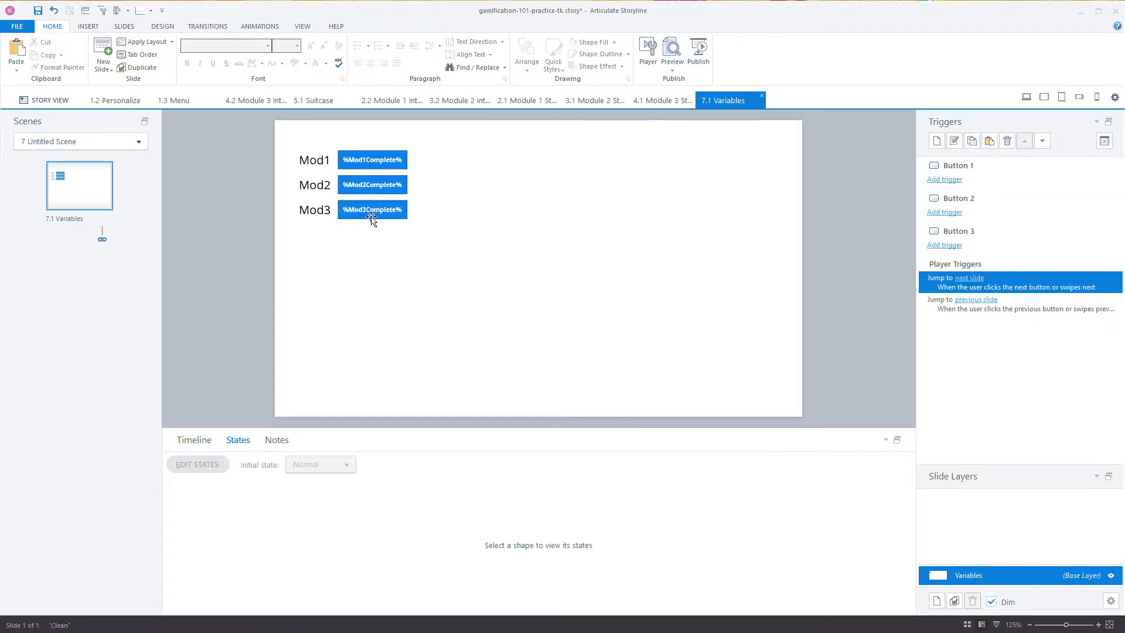
Step: Add a trigger to the Mod1 button that adjusts Mod1Complete with the = NOT Assignment operator when the user clicks
left_click(406, 152)
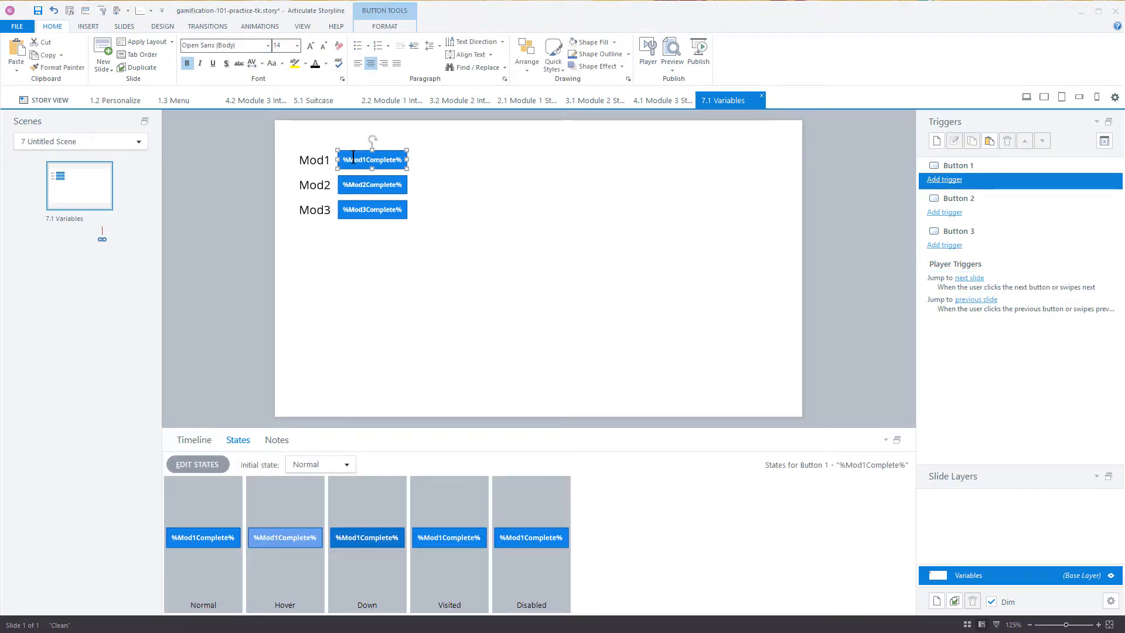
left_click(936, 141)
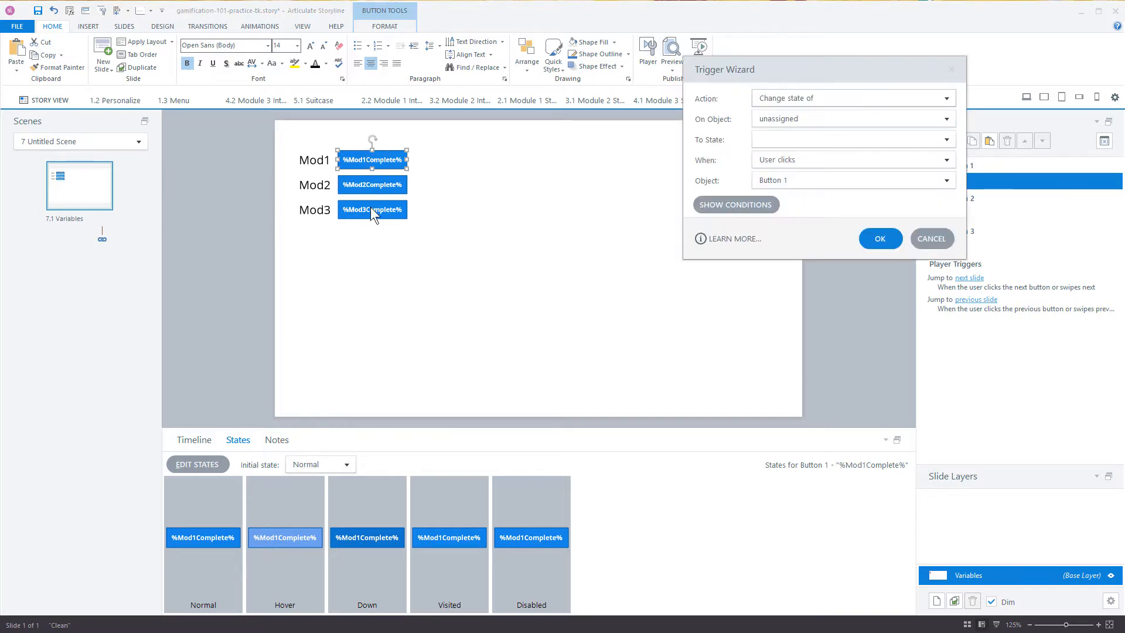
left_click(769, 100)
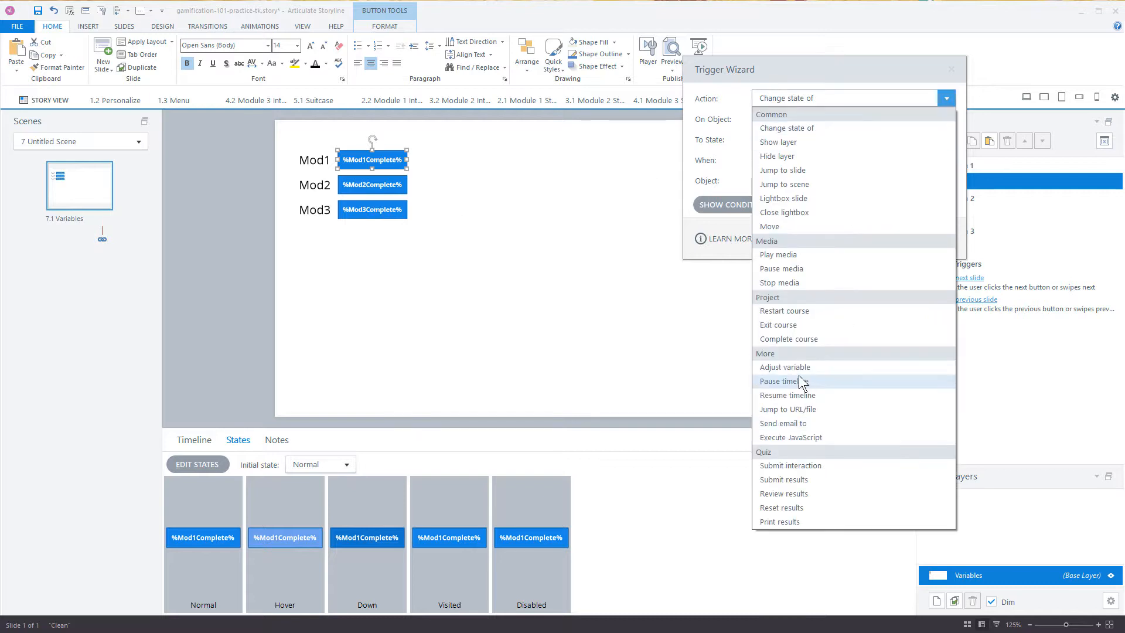
left_click(797, 368)
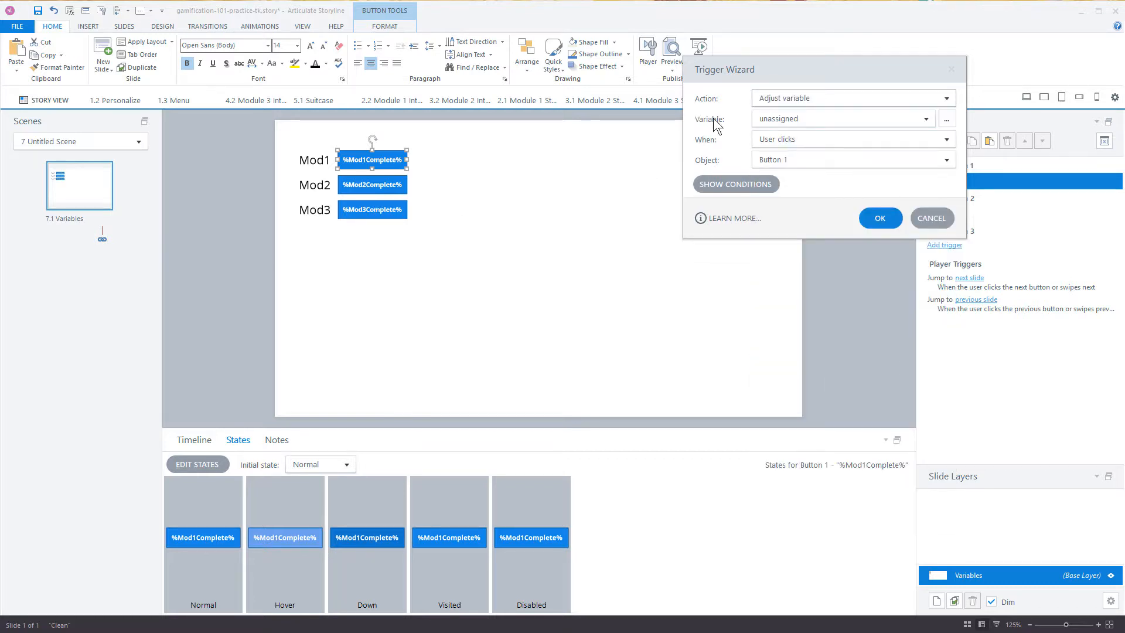
left_click(774, 120)
left_click(791, 191)
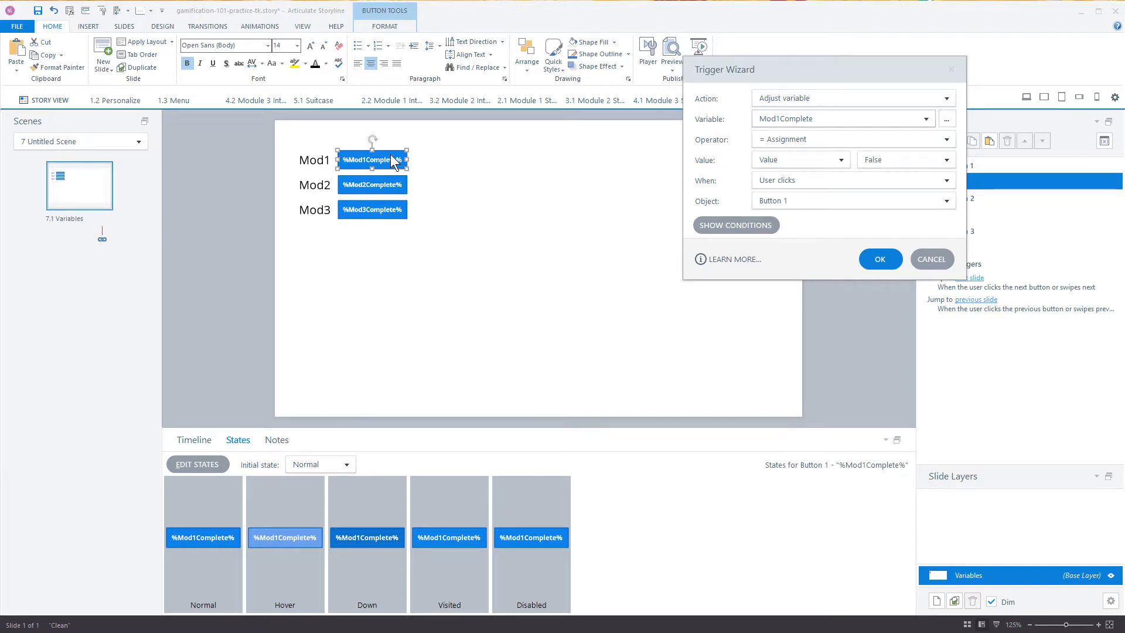
left_click(798, 140)
left_click(790, 168)
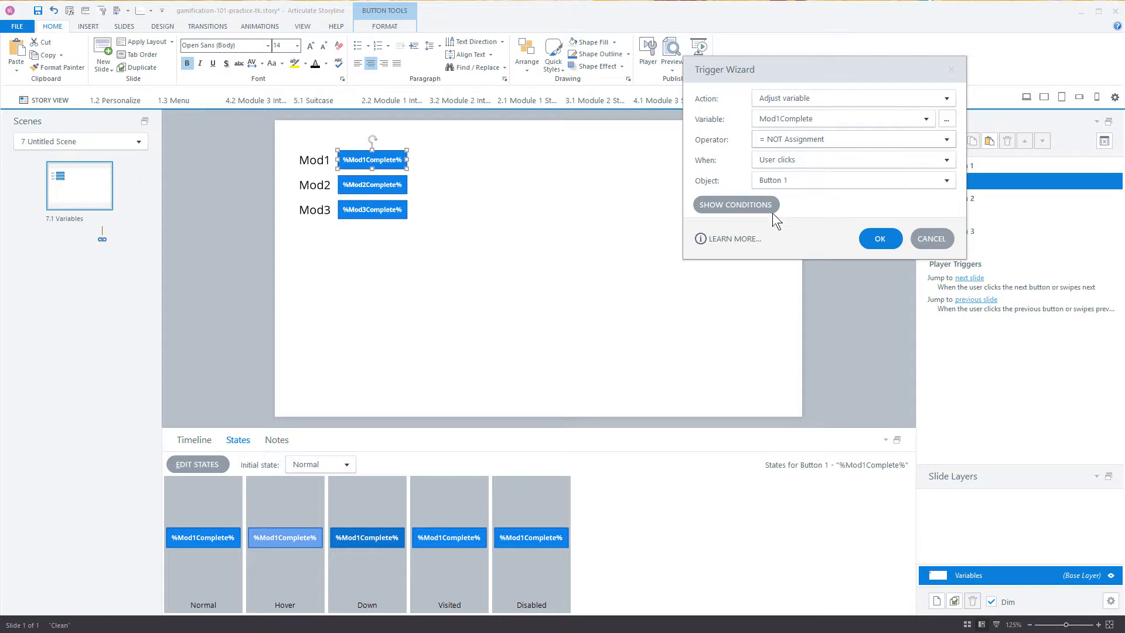
left_click(878, 235)
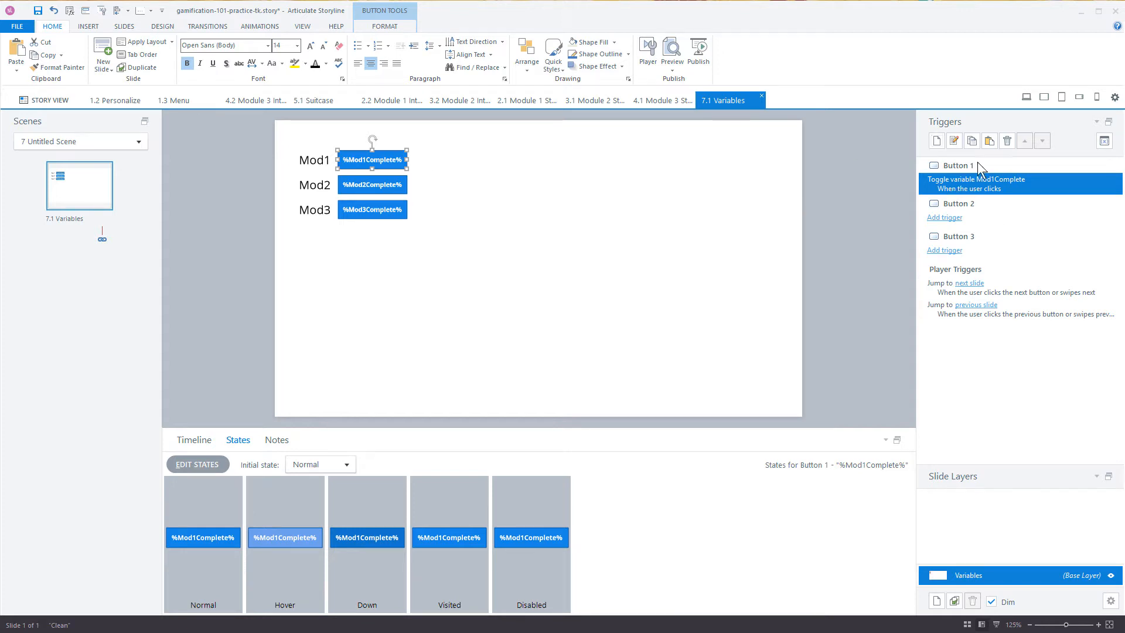
Step: Copy the Mod1 button's toggle trigger onto both the Mod2 and Mod3 buttons
left_click(972, 141)
left_click(399, 185)
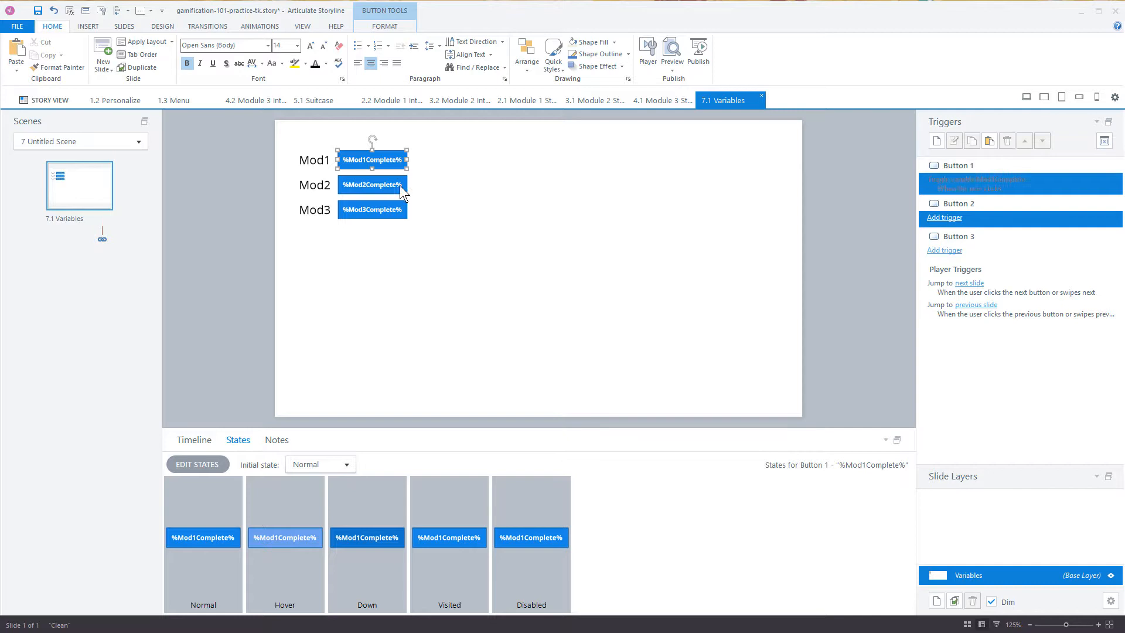
left_click(404, 216, "shift")
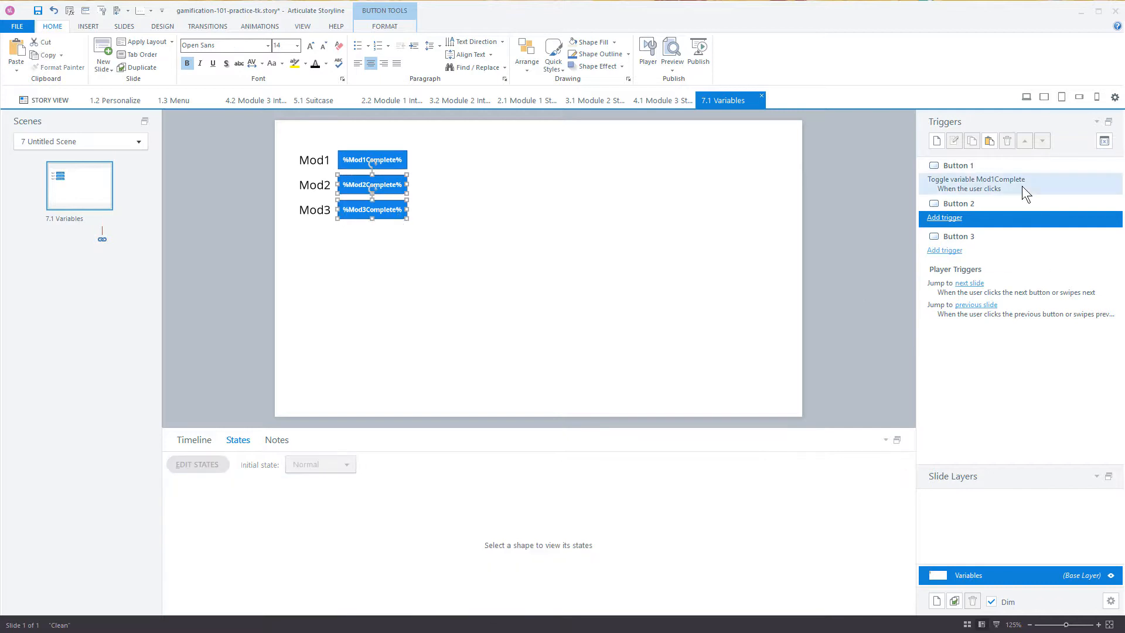
left_click(991, 141)
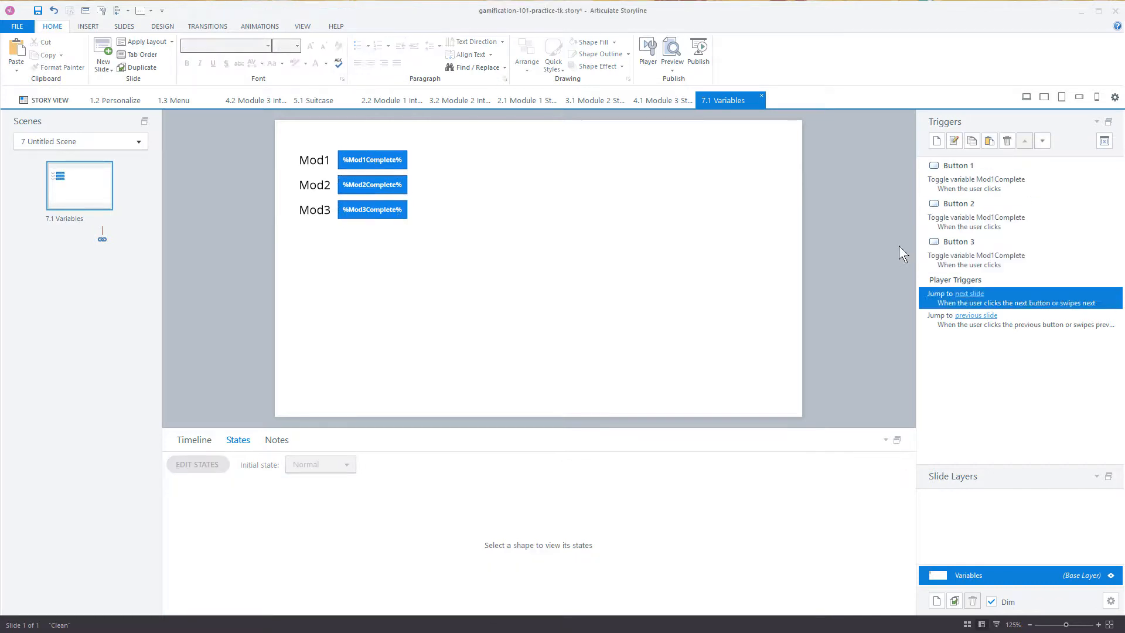
Step: Change the toggled variable to Mod2Complete in the Mod2 button's trigger and to Mod3Complete in the Mod3 button's trigger
double_click(990, 221)
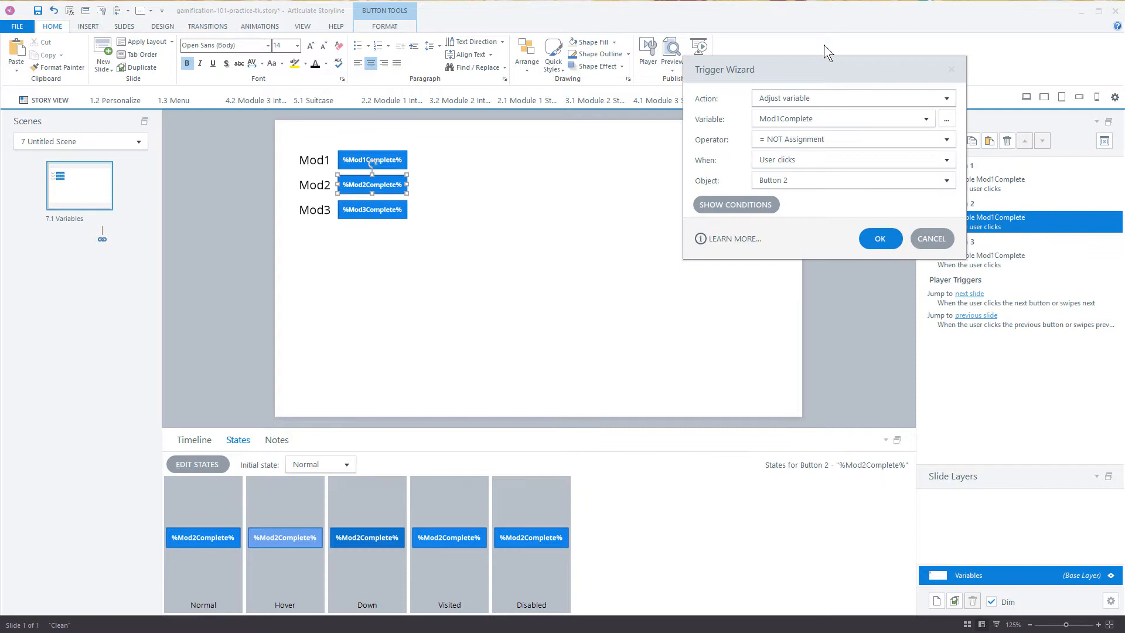
left_click(788, 119)
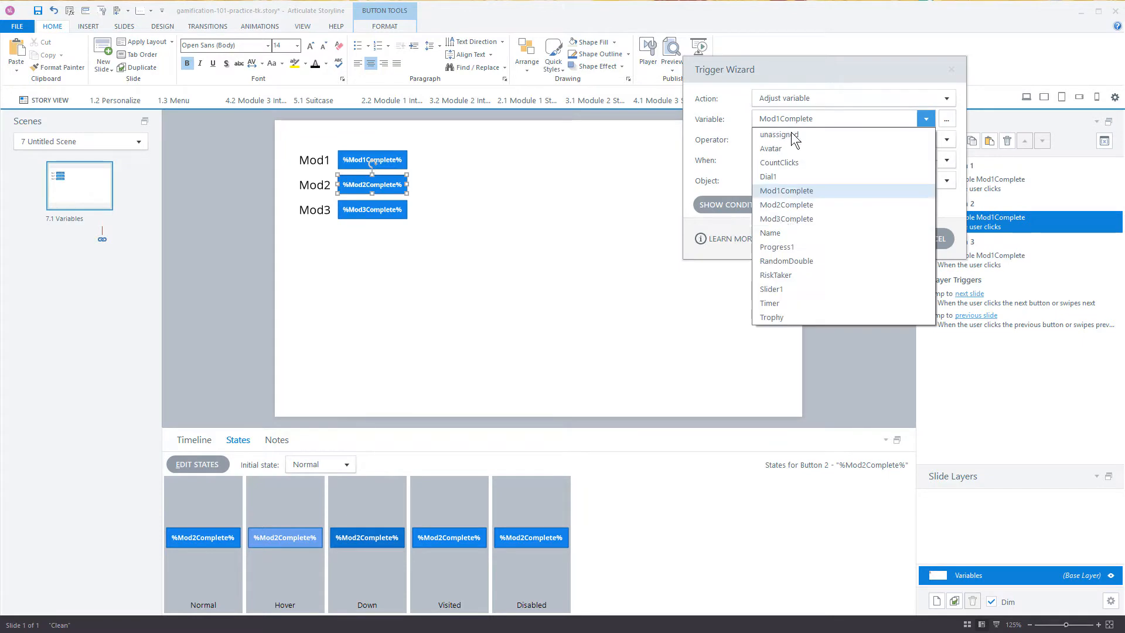
left_click(785, 205)
left_click(879, 239)
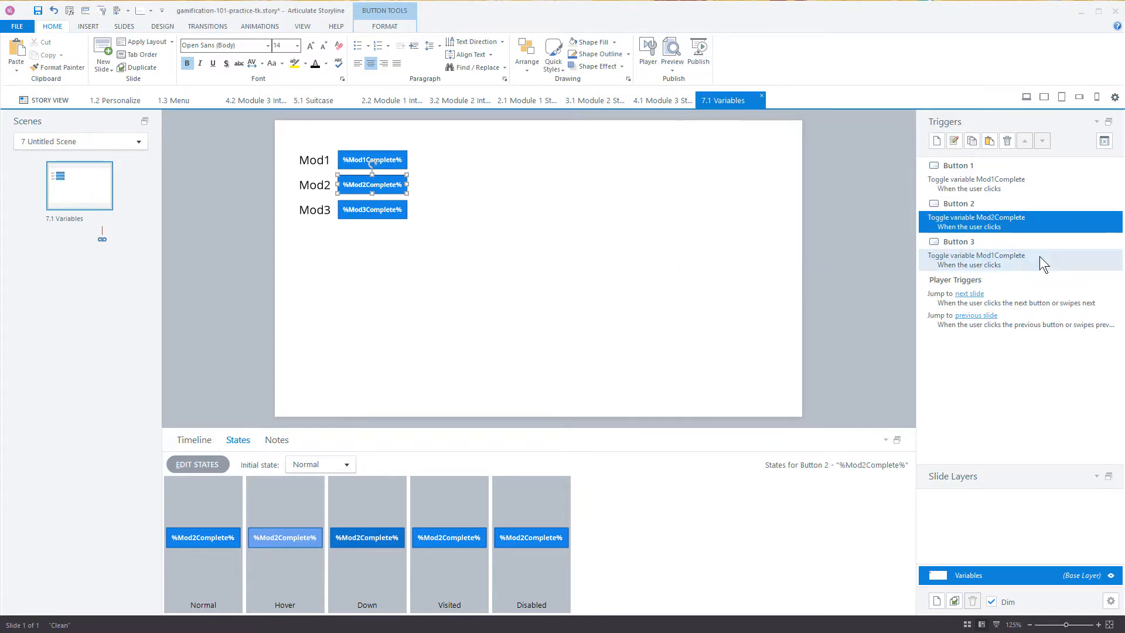
left_click(1039, 258)
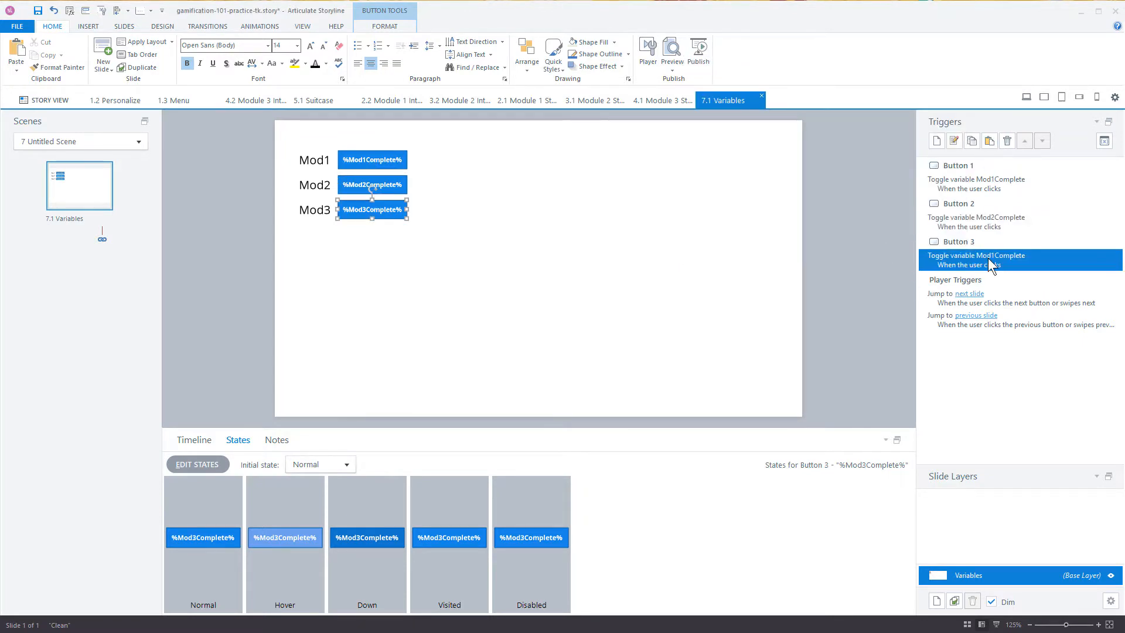
double_click(982, 258)
left_click(784, 121)
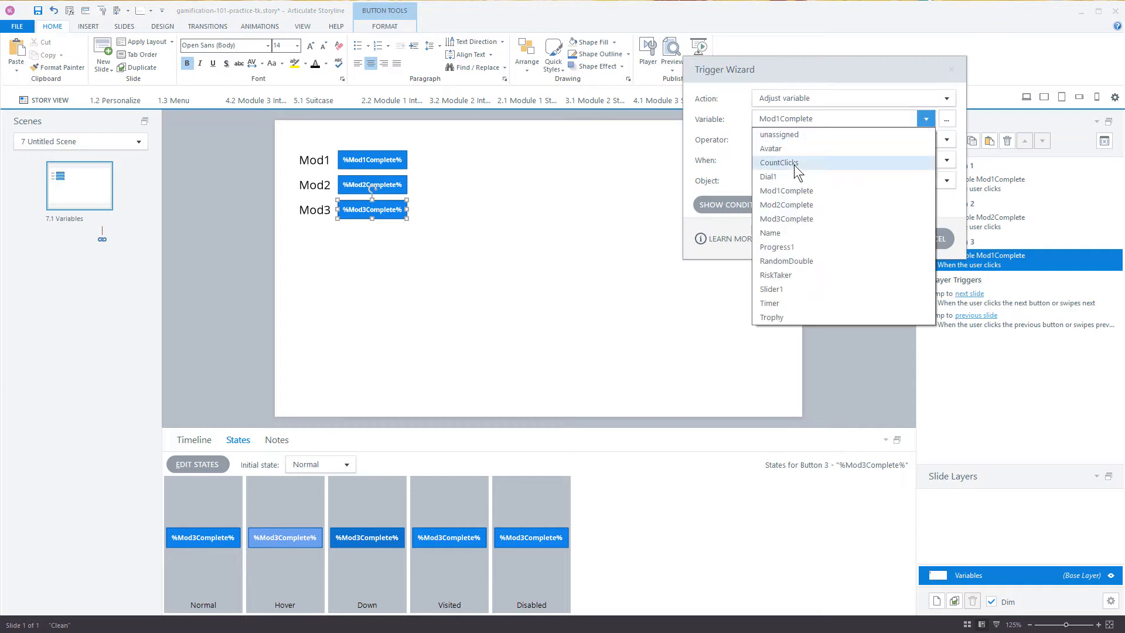
left_click(785, 218)
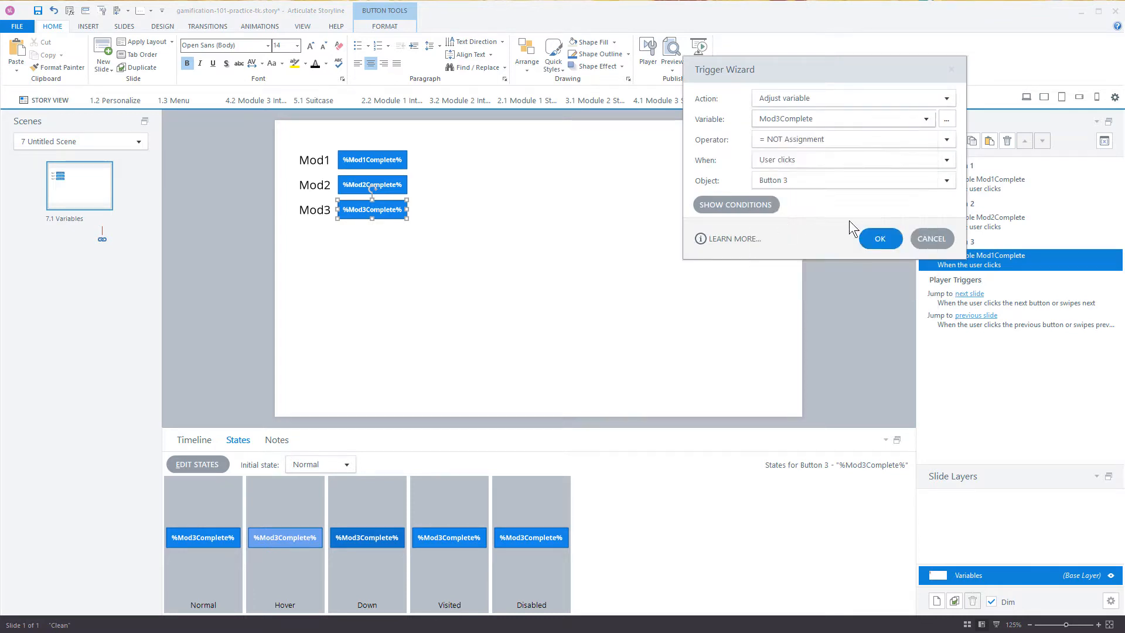
left_click(879, 239)
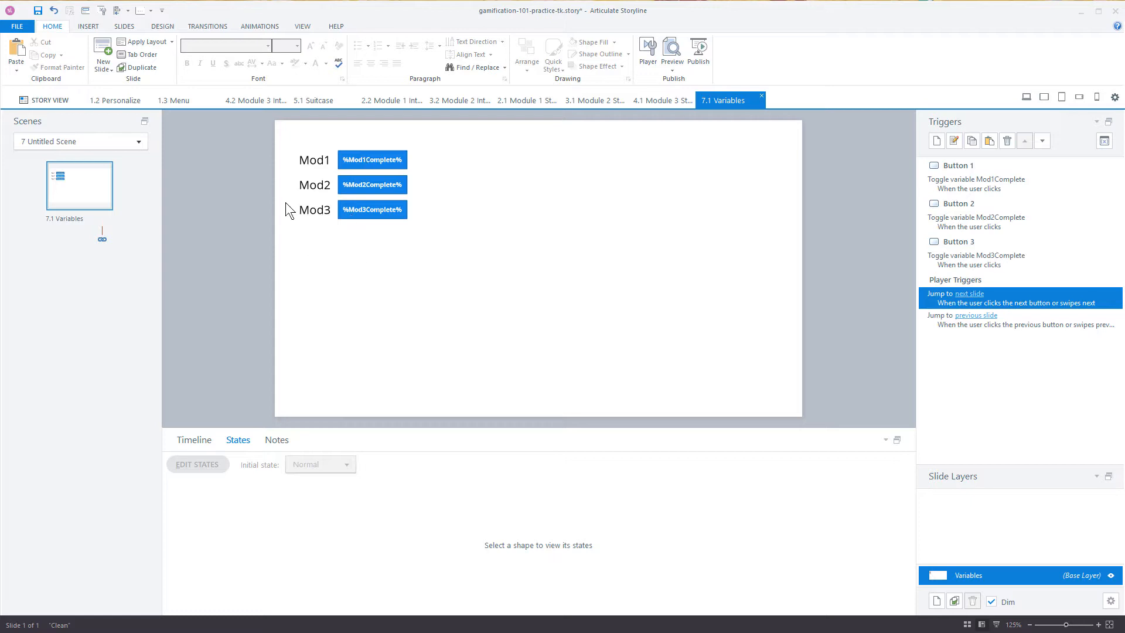
Step: Duplicate the Mod3 label and its button, placing the copy as a separate row below with a small gap
left_click_drag(449, 248, 461, 253)
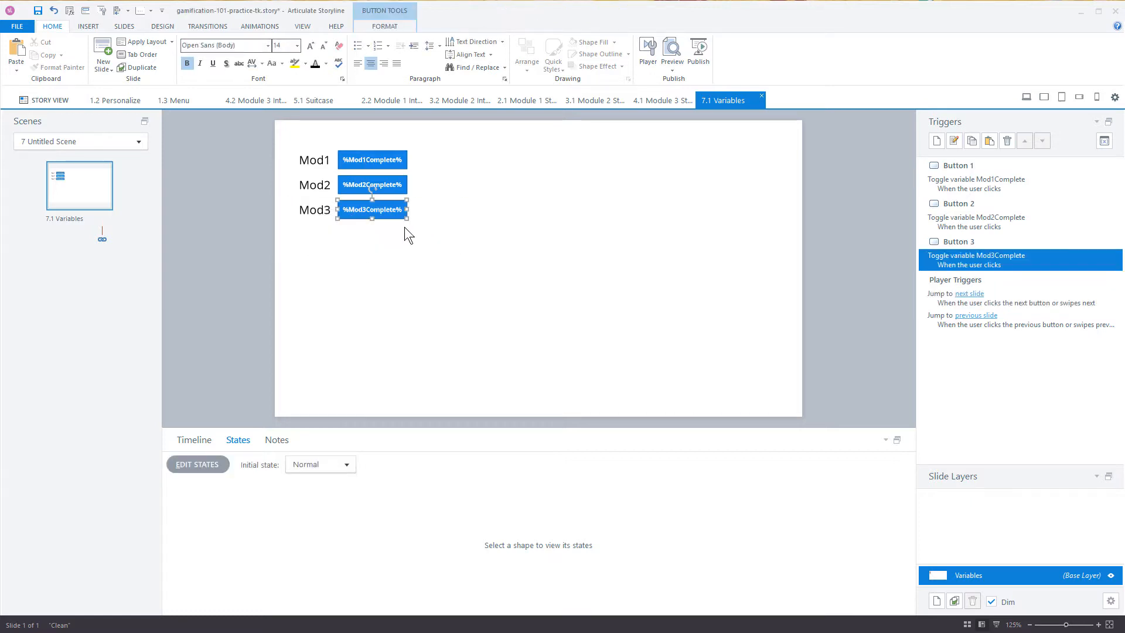
left_click(323, 210, "shift")
left_click_drag(357, 220, 334, 259)
Step: Replace the text of the fourth row's label with the first avatar's name
left_click(301, 257)
type("Avatrar")
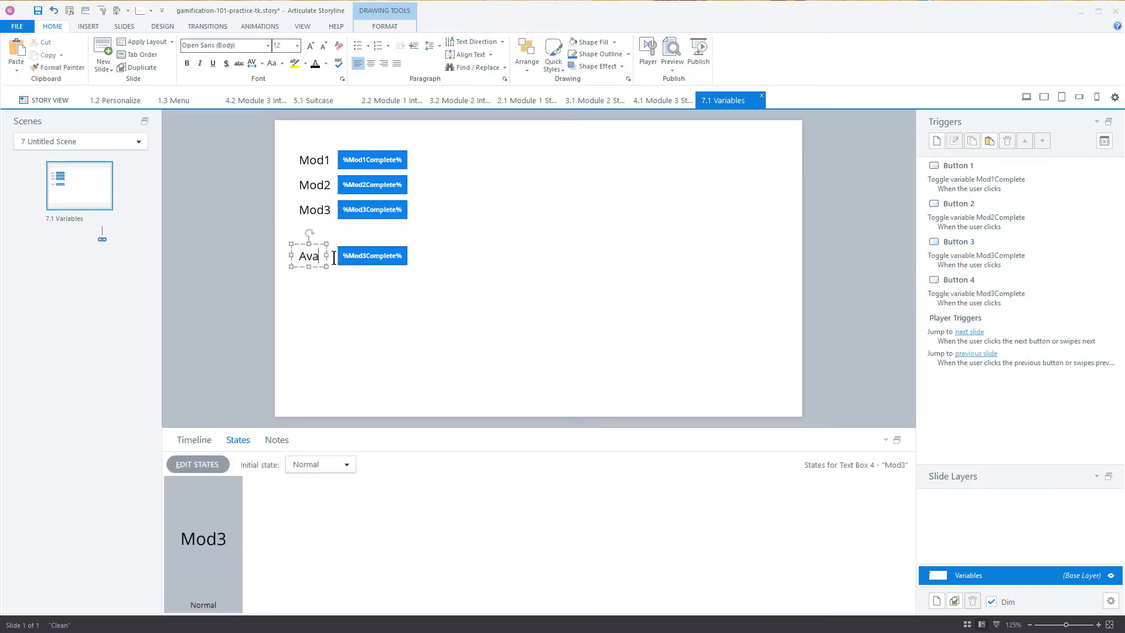
key("BackSpace")
key("BackSpace")
key("BackSpace")
type("ar")
left_click_drag(298, 254, 333, 258)
type("John")
Step: Replace the fourth button's text with a reference to the Avatar variable
left_click(378, 257)
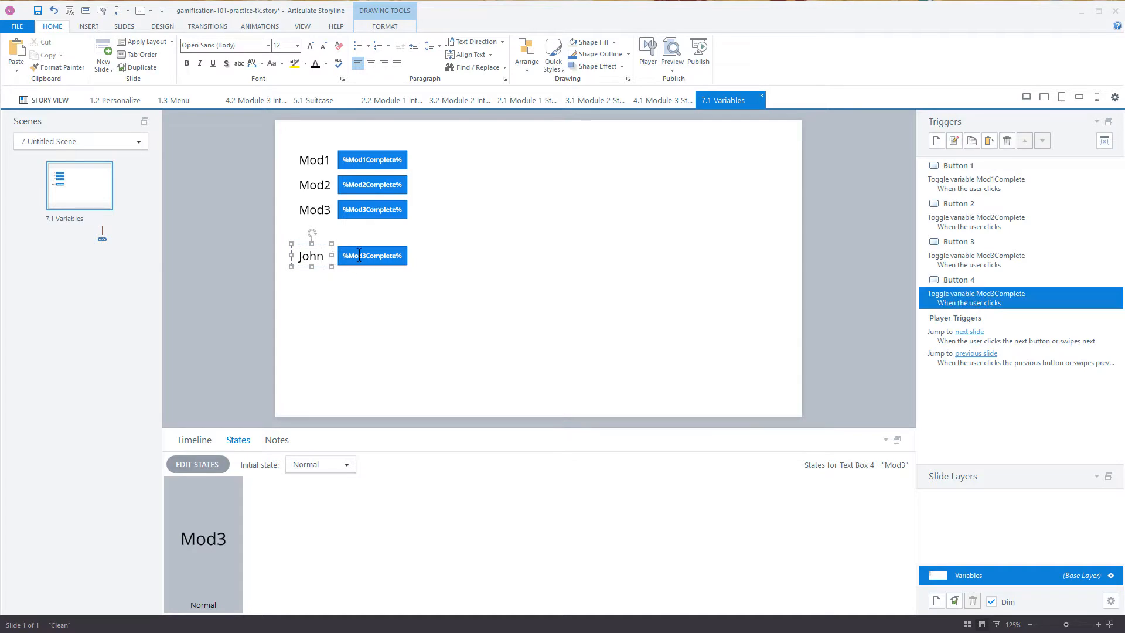
left_click_drag(344, 257, 406, 258)
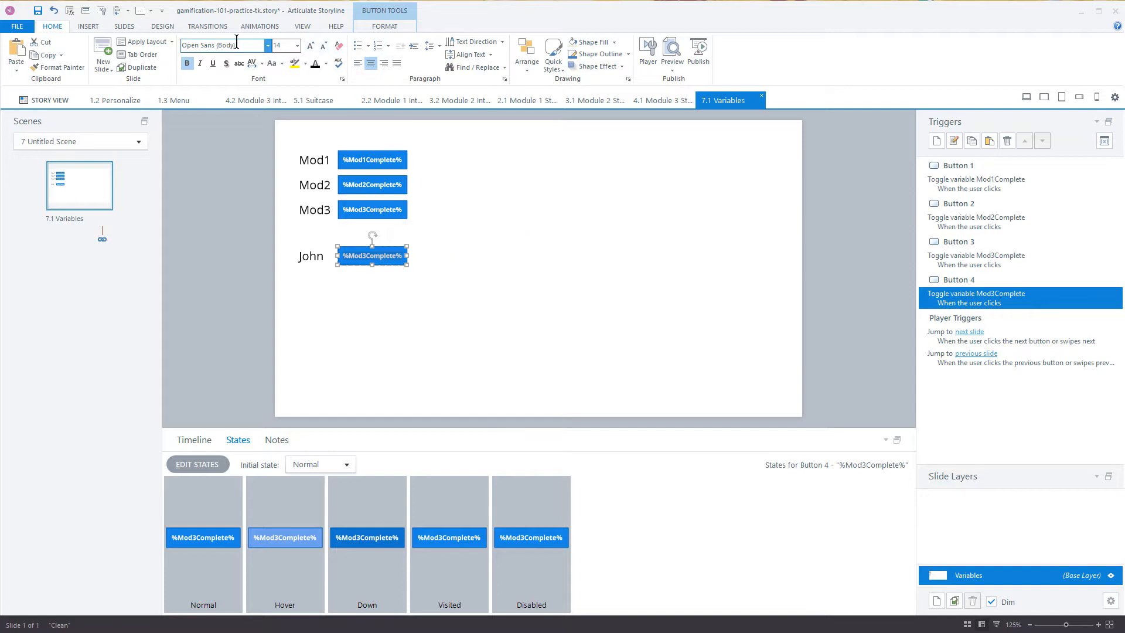
left_click(88, 26)
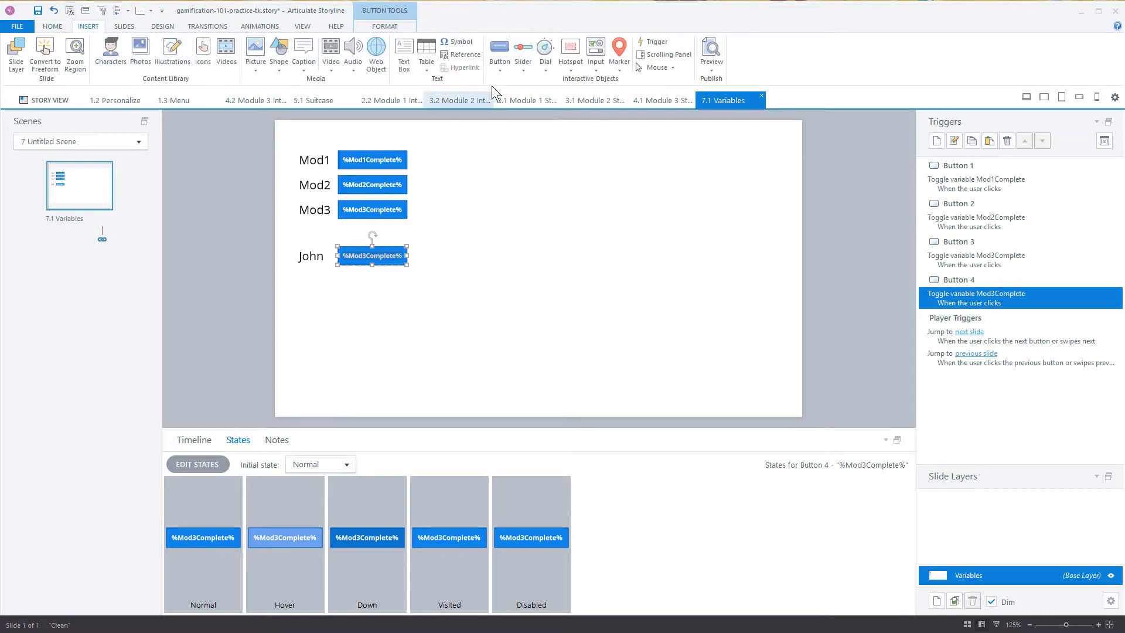
left_click(462, 54)
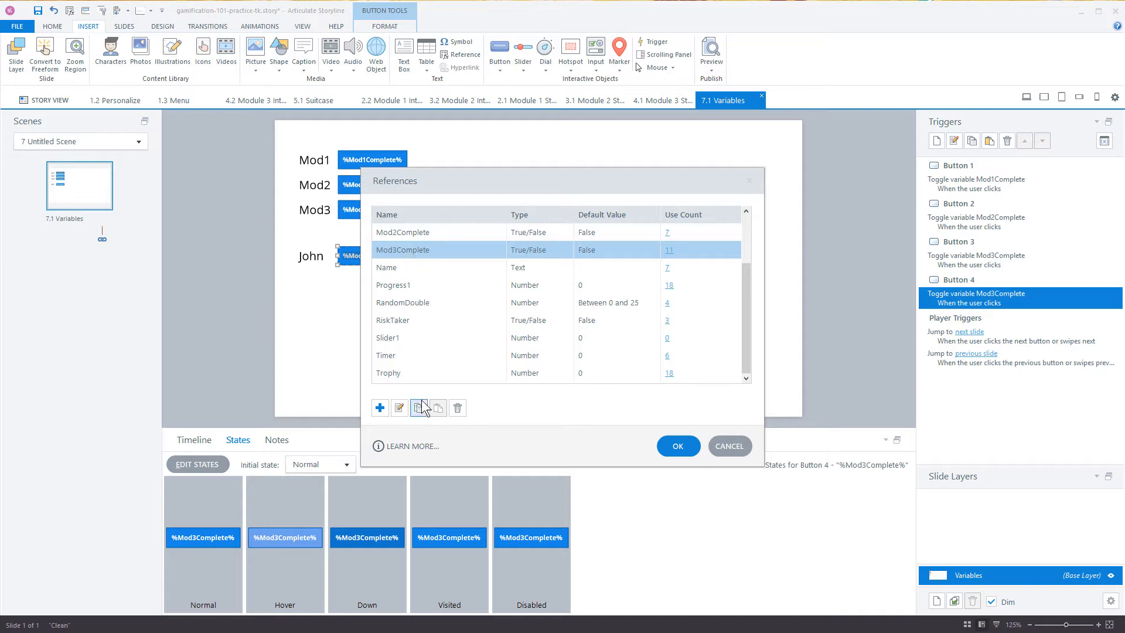
scroll(396, 287, "up", 2)
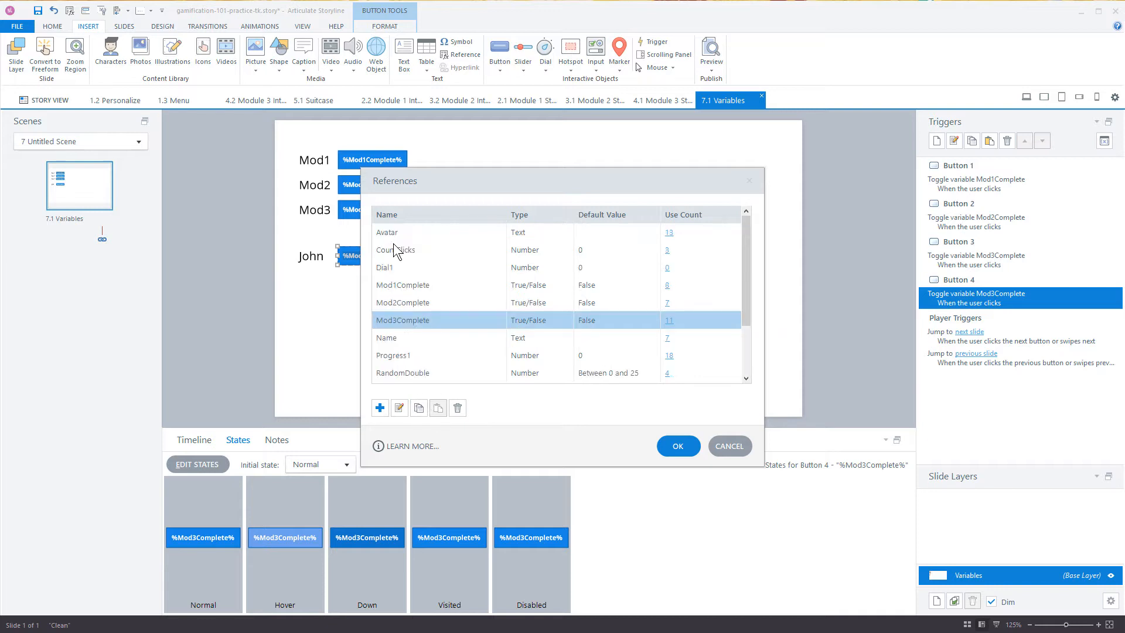
left_click(394, 233)
left_click(679, 446)
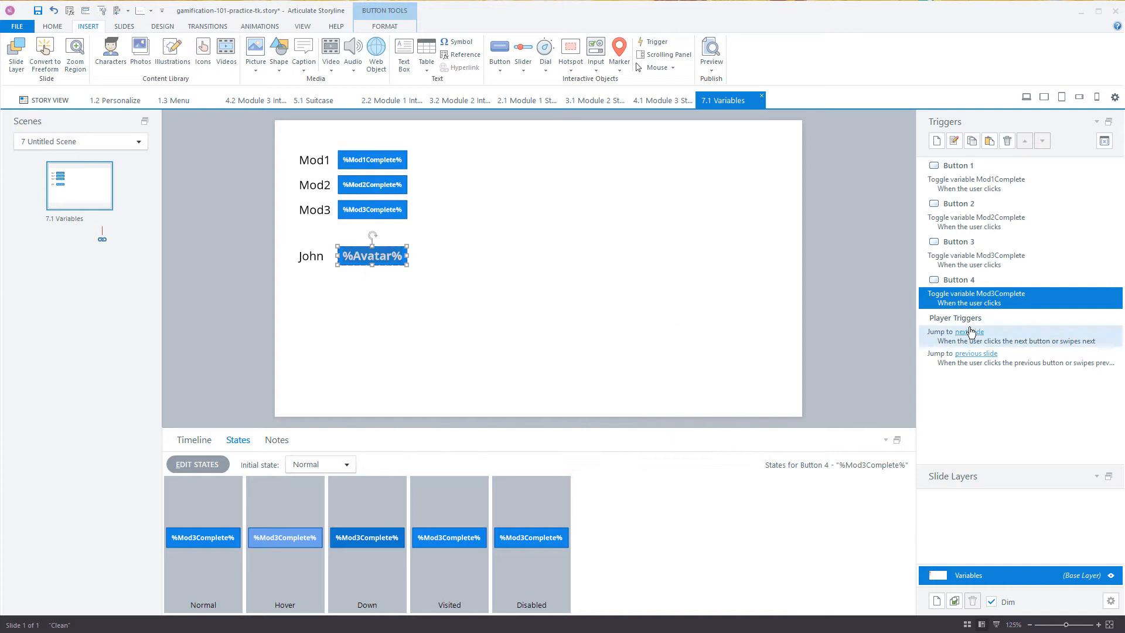
Step: Edit the fourth button's trigger to assign the first avatar's name as a fixed value to the Avatar variable
left_click(955, 301)
double_click(958, 301)
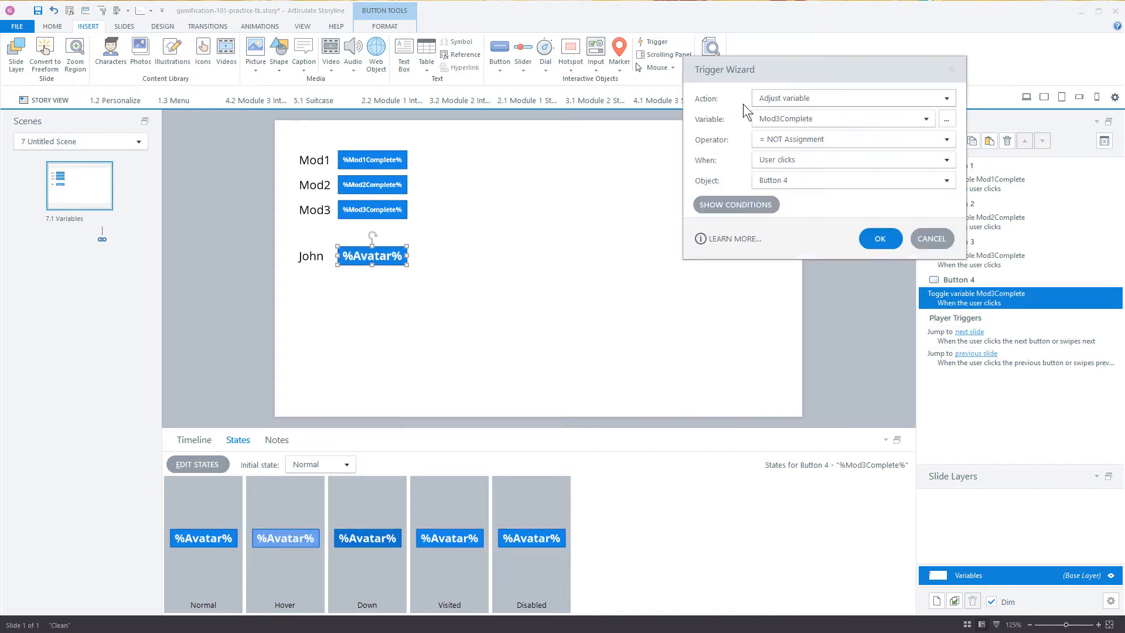
left_click(779, 116)
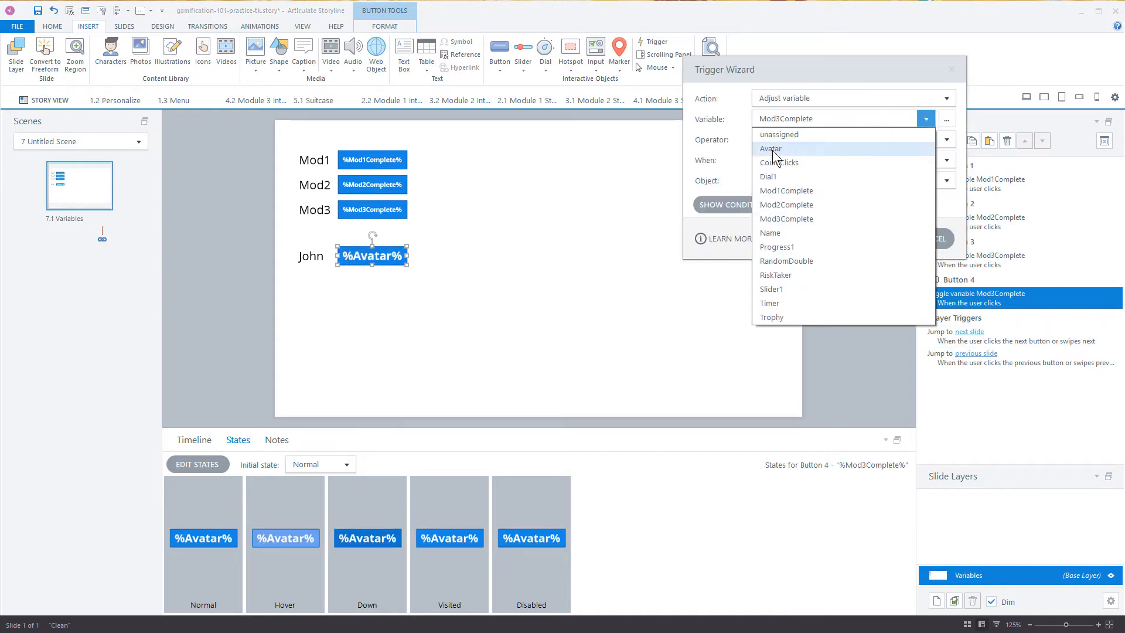
left_click(785, 149)
left_click(768, 140)
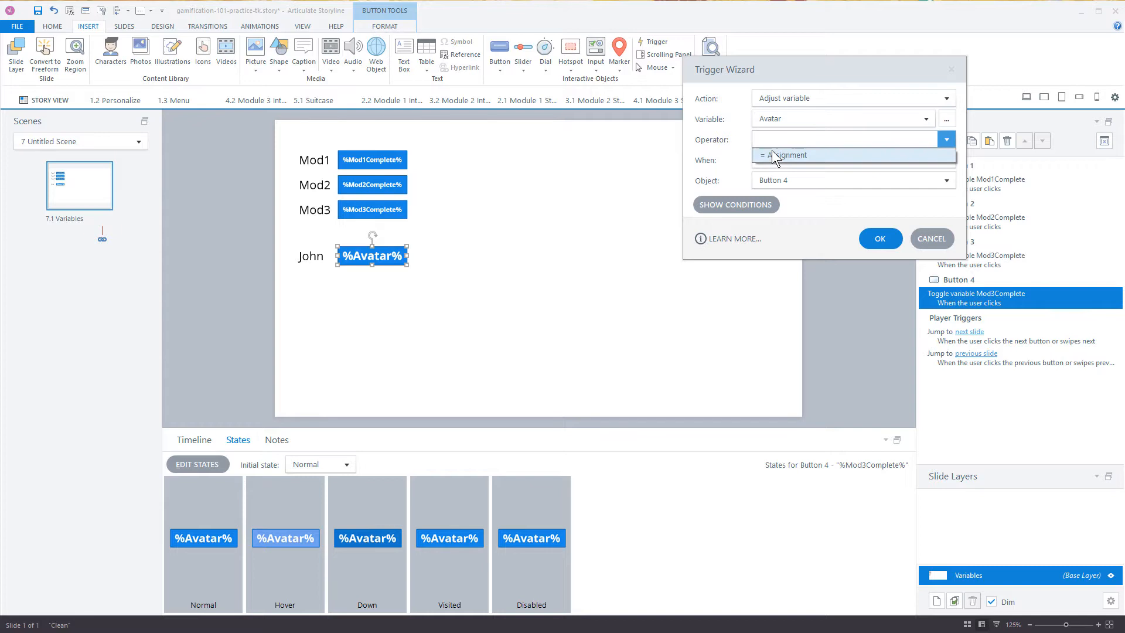
left_click(772, 150)
left_click(795, 160)
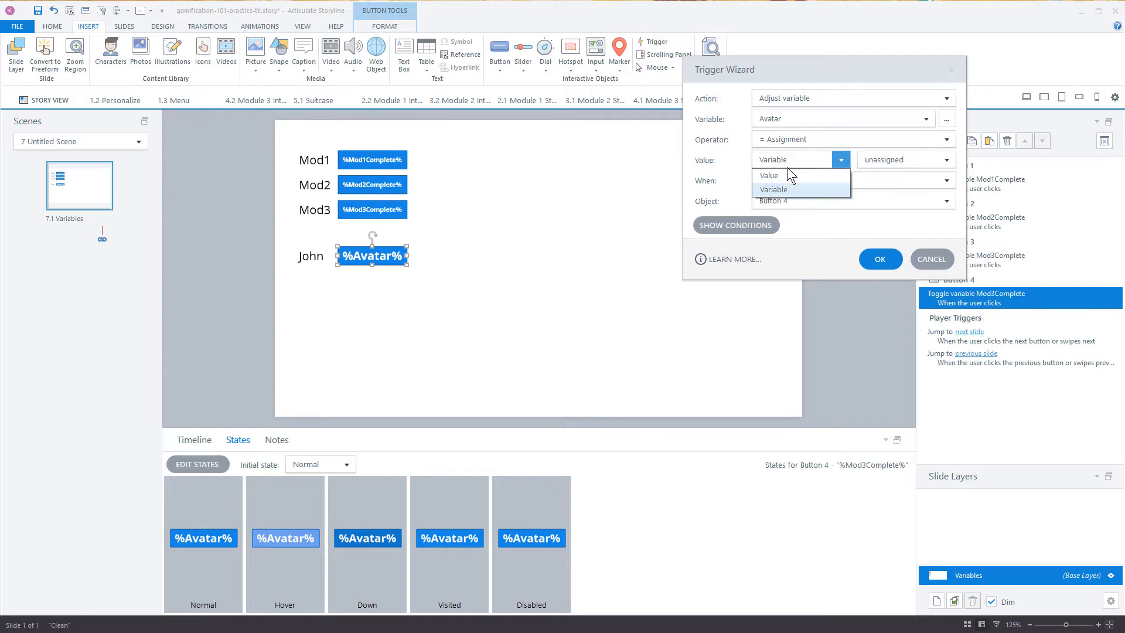
left_click(778, 174)
left_click(885, 163)
type("J")
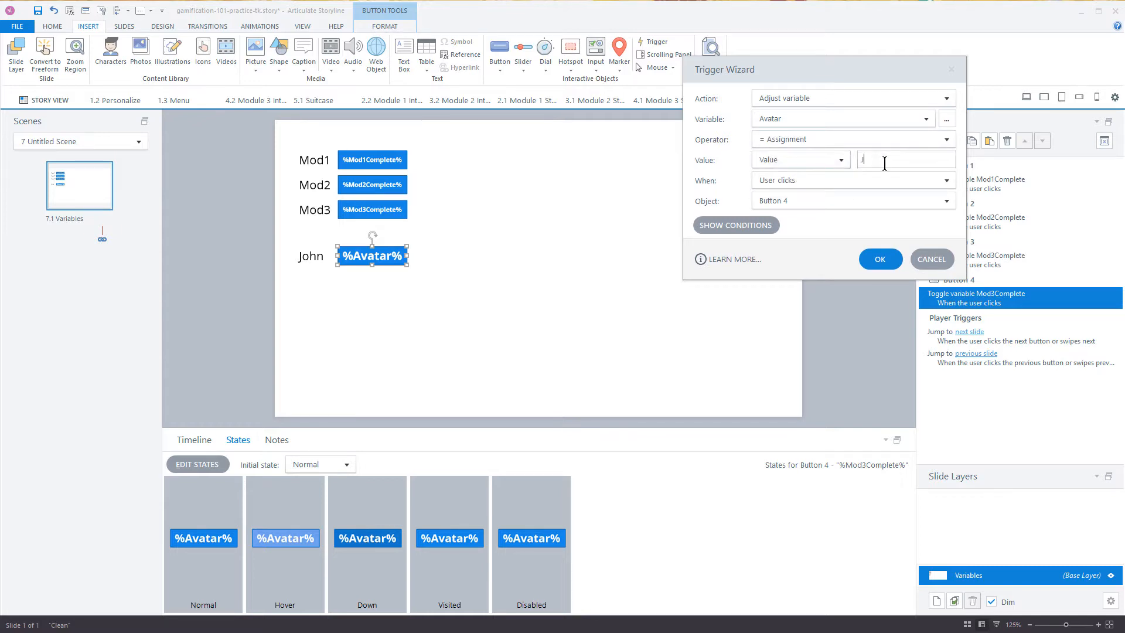
type("ohn")
left_click(881, 259)
Step: Duplicate the avatar label and its %Avatar% button, placing the copy as an aligned row directly below
left_click(297, 235)
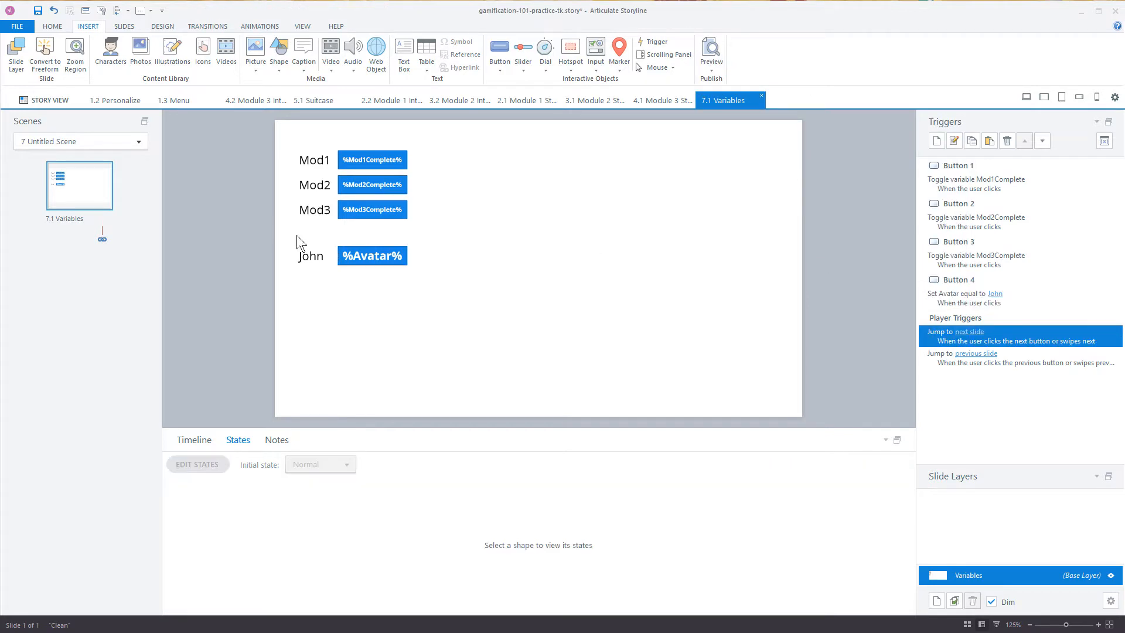
left_click_drag(267, 233, 443, 313)
left_click_drag(392, 258, 395, 293)
Step: Change the fifth row's label to the second avatar's name
left_click(299, 284)
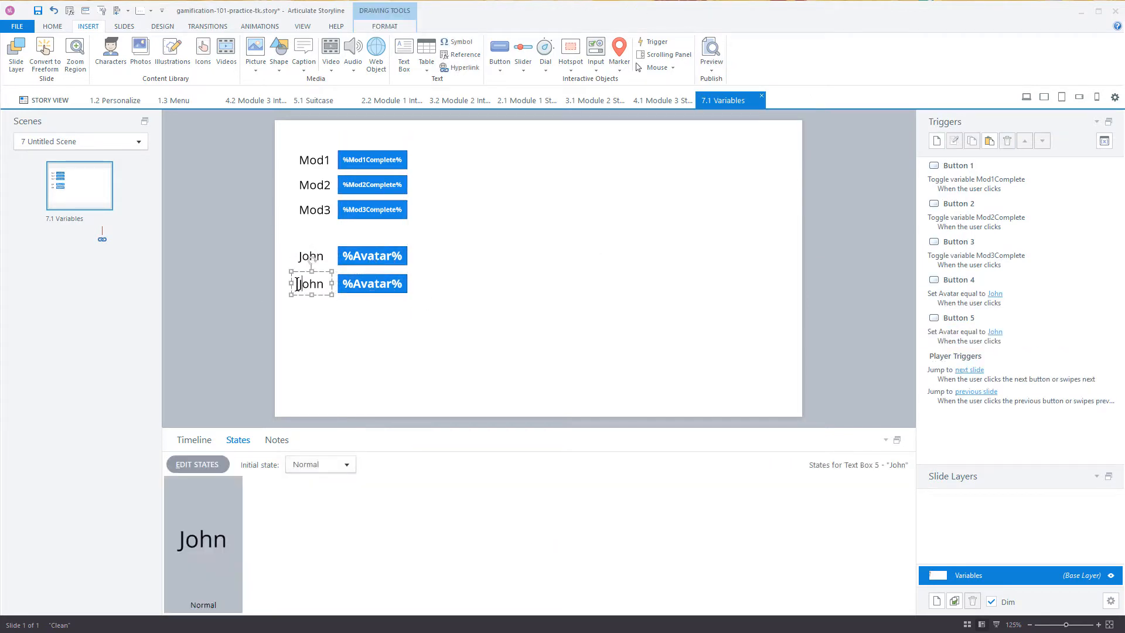
double_click(298, 284)
type("M")
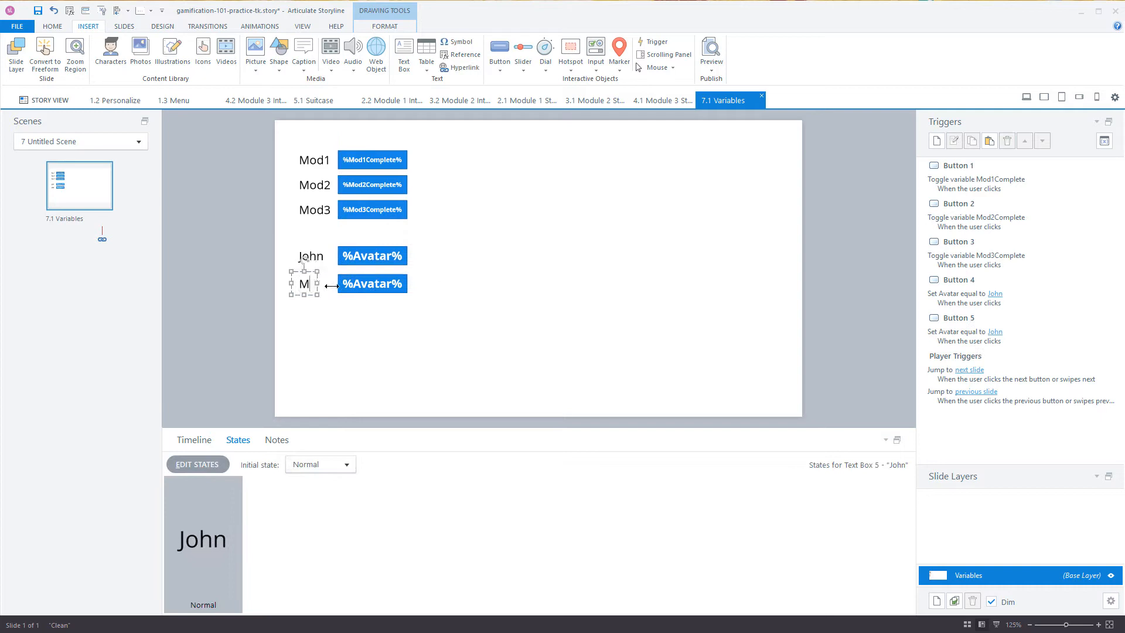
type("aria")
Step: Set the Avatar value in the fifth button's trigger to the second avatar's name
left_click(396, 291)
left_click(995, 332)
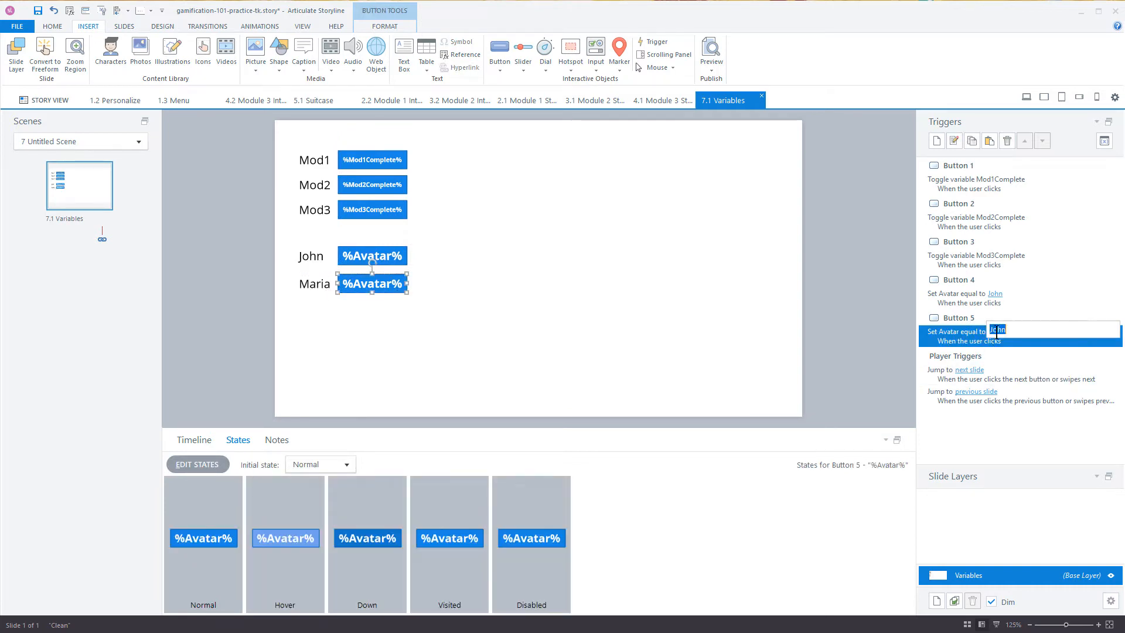
type("Maria")
left_click(841, 299)
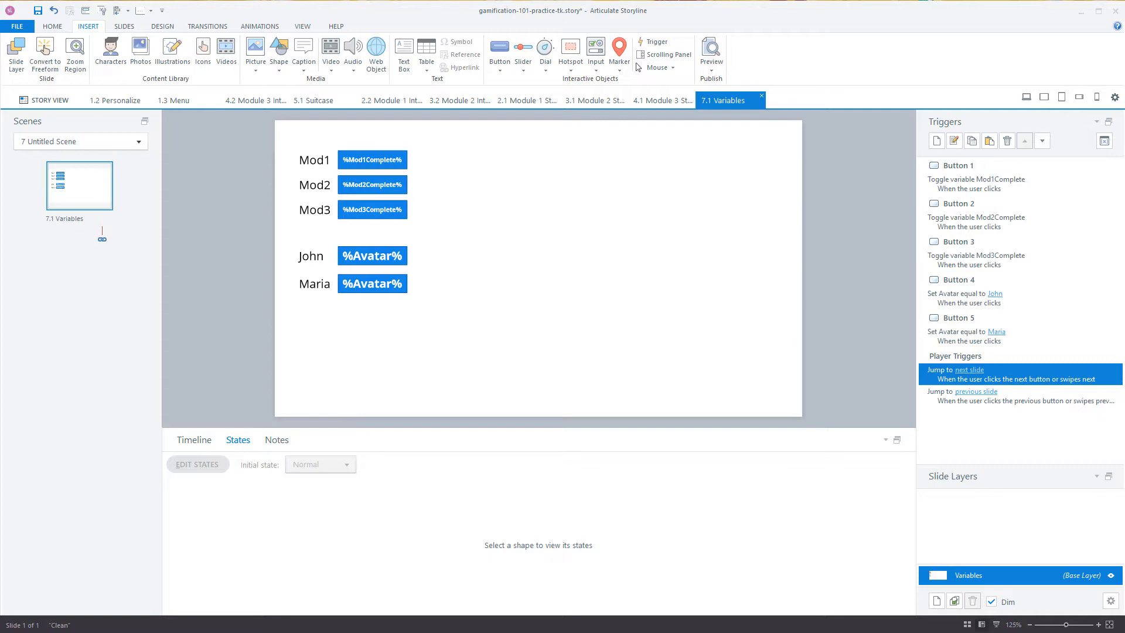
Step: Delete the unused Dial1 and Slider1 variables from the project's variable list
left_click(1104, 141)
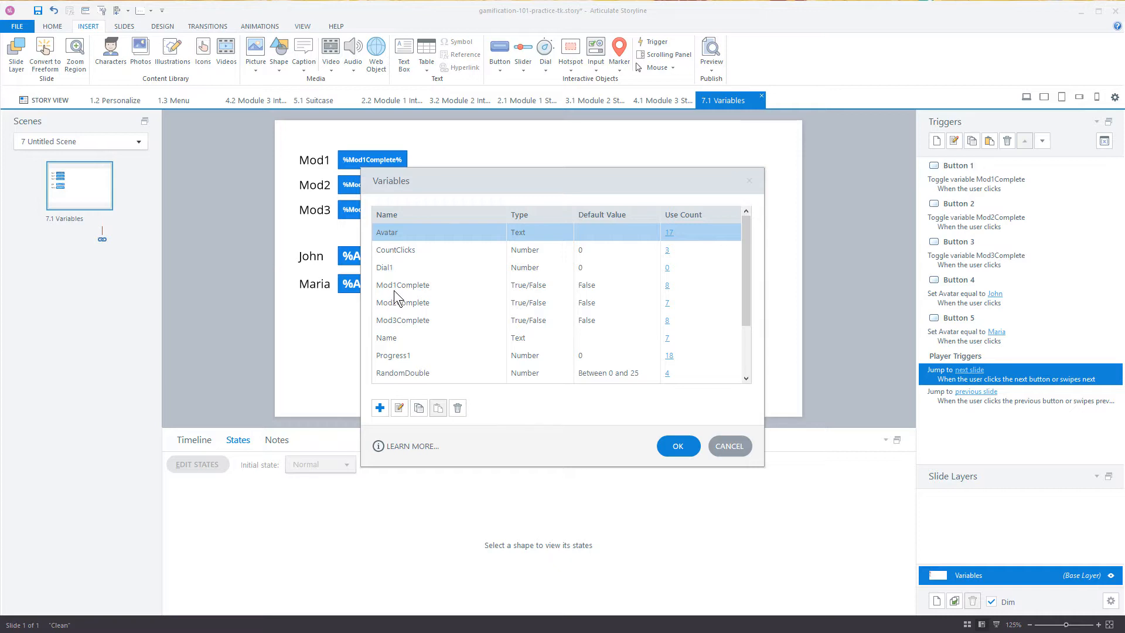
left_click(393, 269)
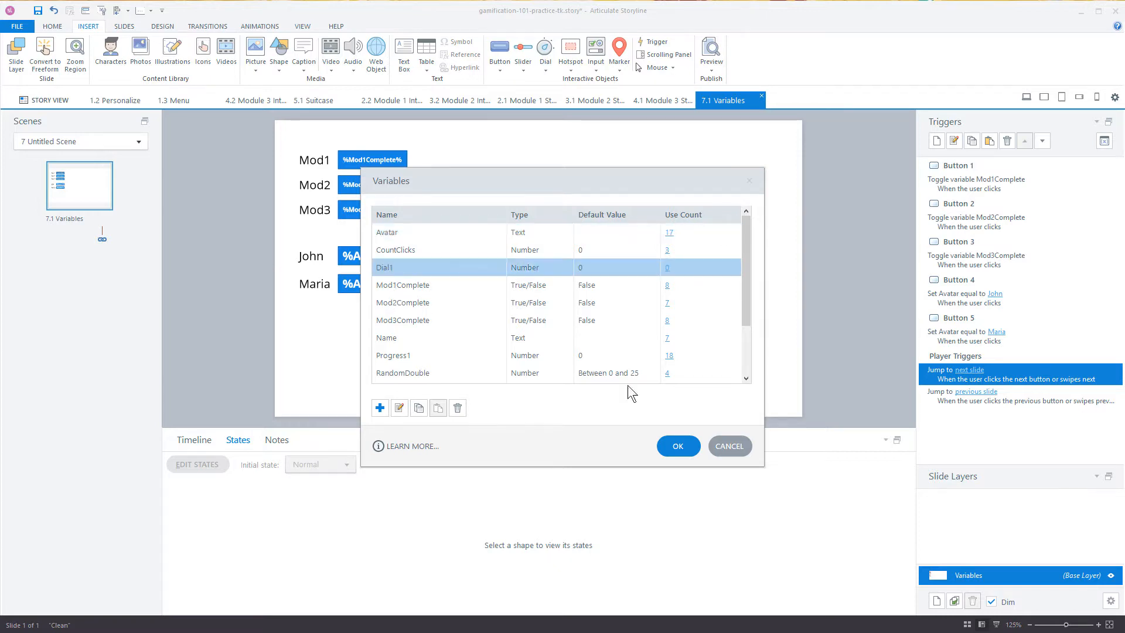
left_click(462, 410)
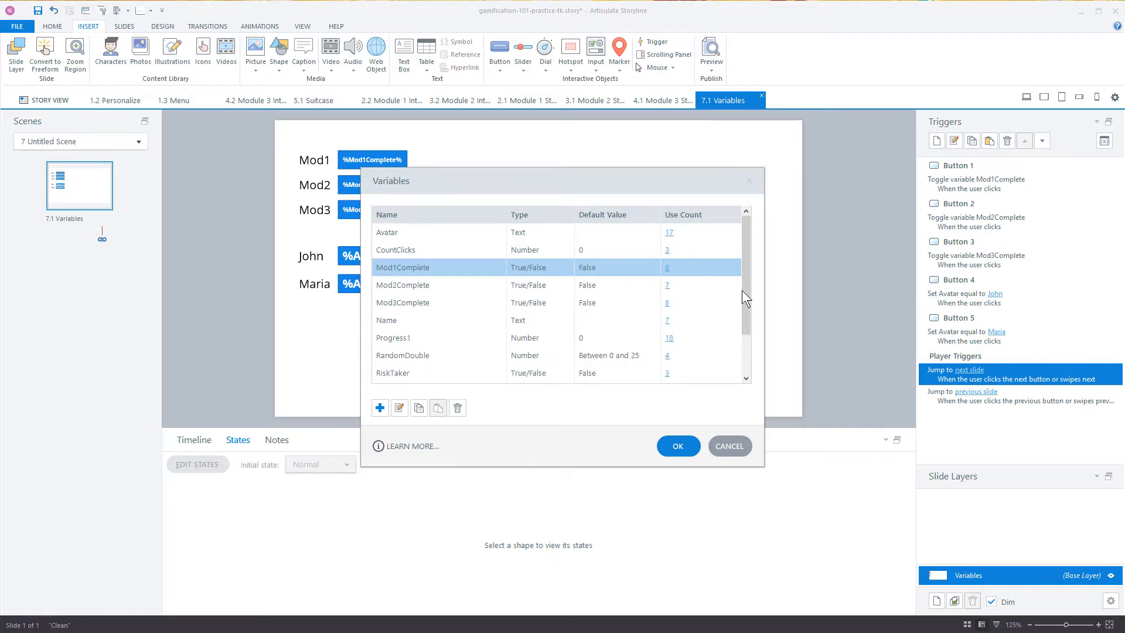
left_click_drag(748, 312, 760, 361)
left_click(413, 339)
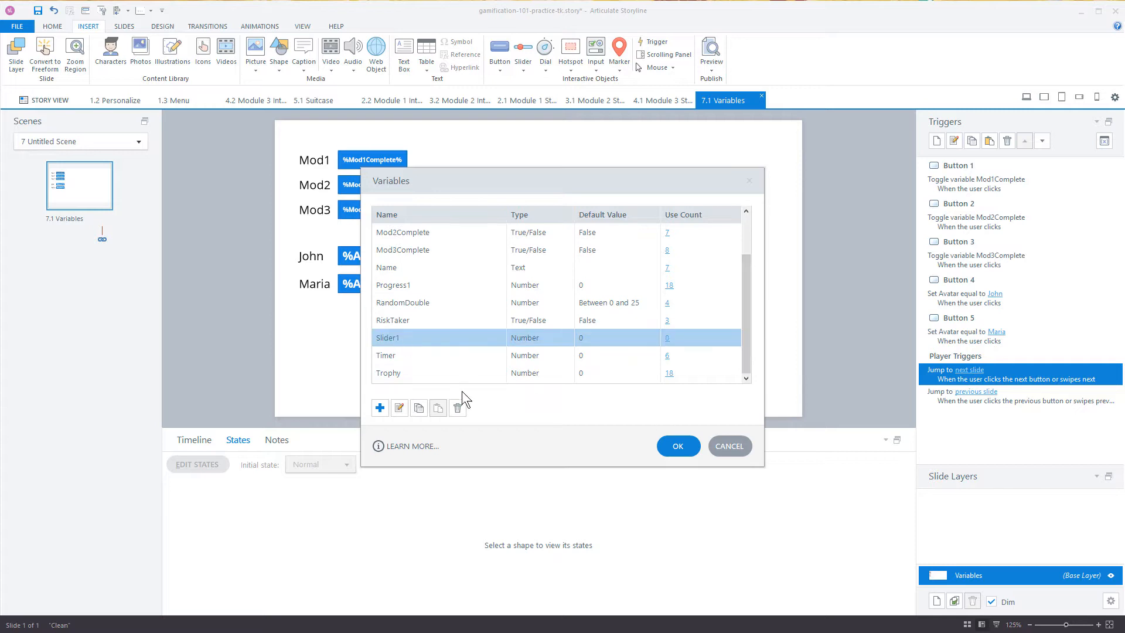
left_click(453, 410)
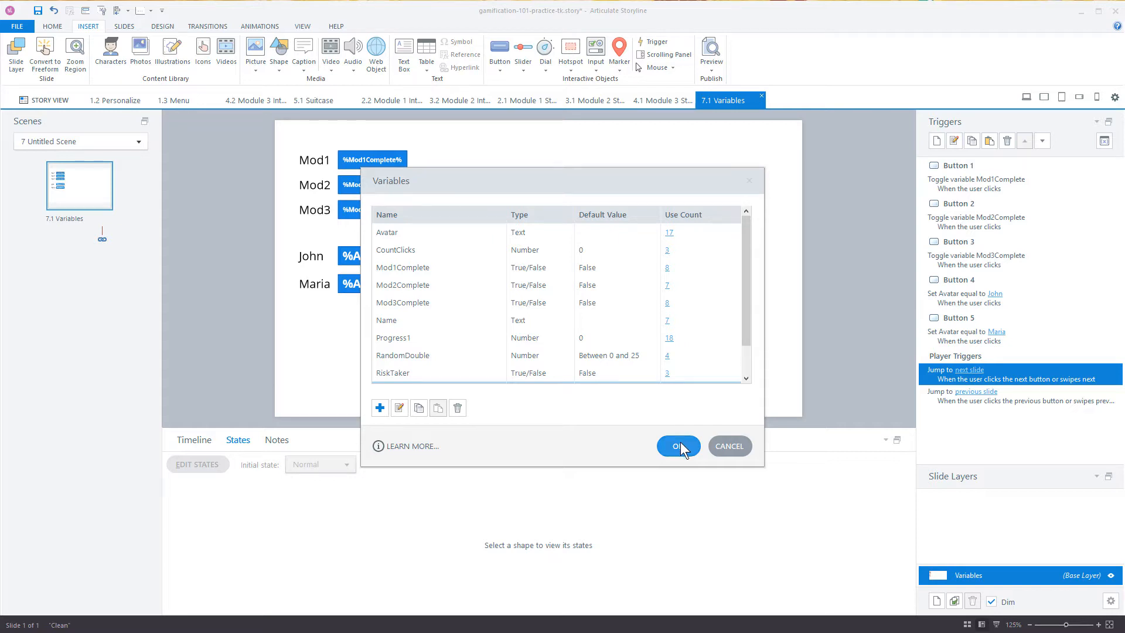
scroll(746, 352, "down", 1)
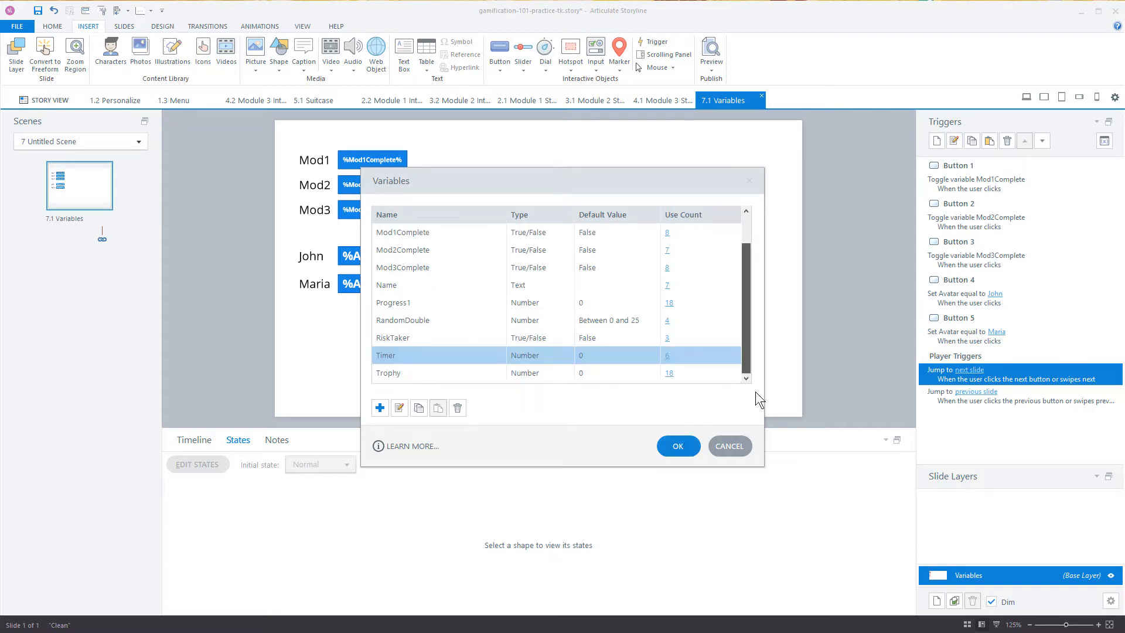
left_click(678, 446)
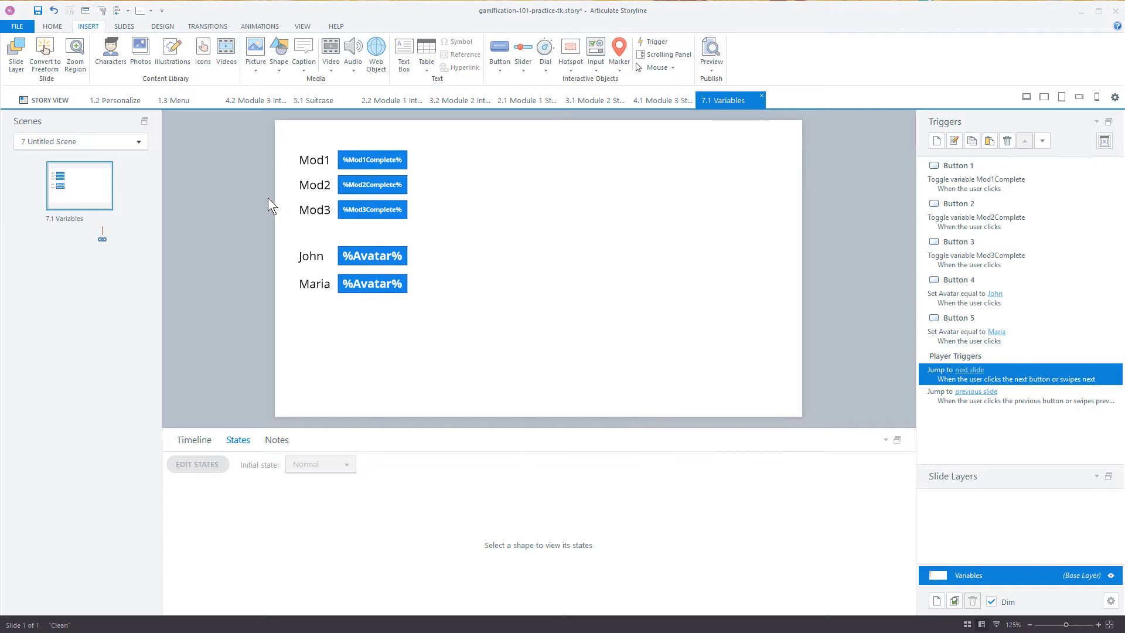
Step: Duplicate the Mod3 label and button below the avatar rows and change the copied label to "Risk"
mouse_move(269, 199)
left_mouse_down()
mouse_move(435, 224)
mouse_move(411, 224)
mouse_move(395, 342)
left_mouse_up()
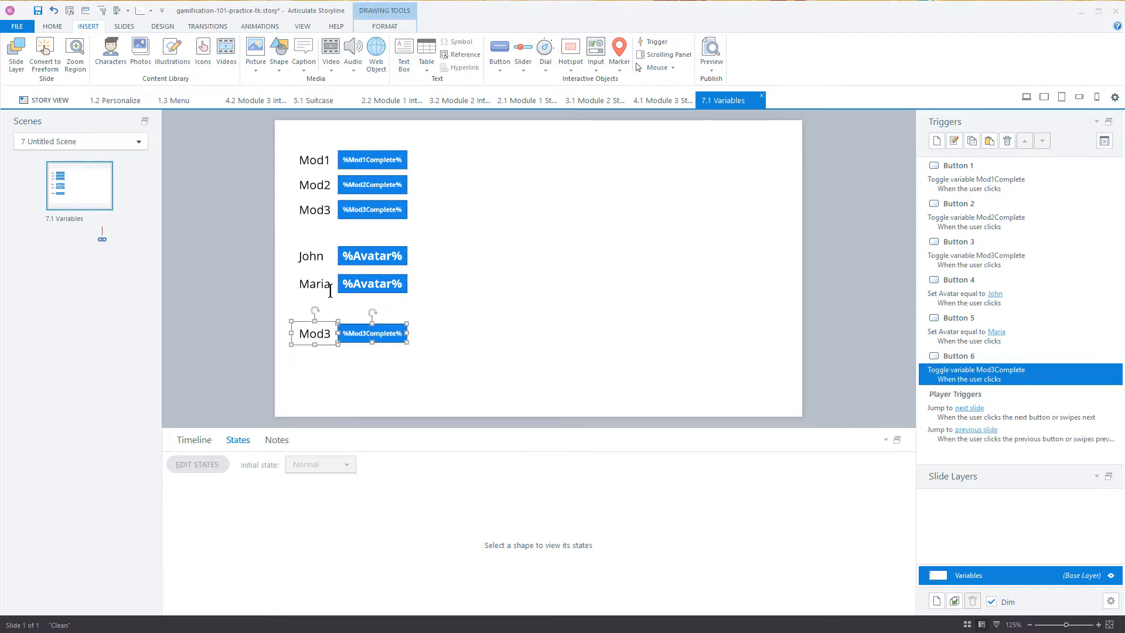
left_click(304, 334)
left_click_drag(298, 334, 334, 334)
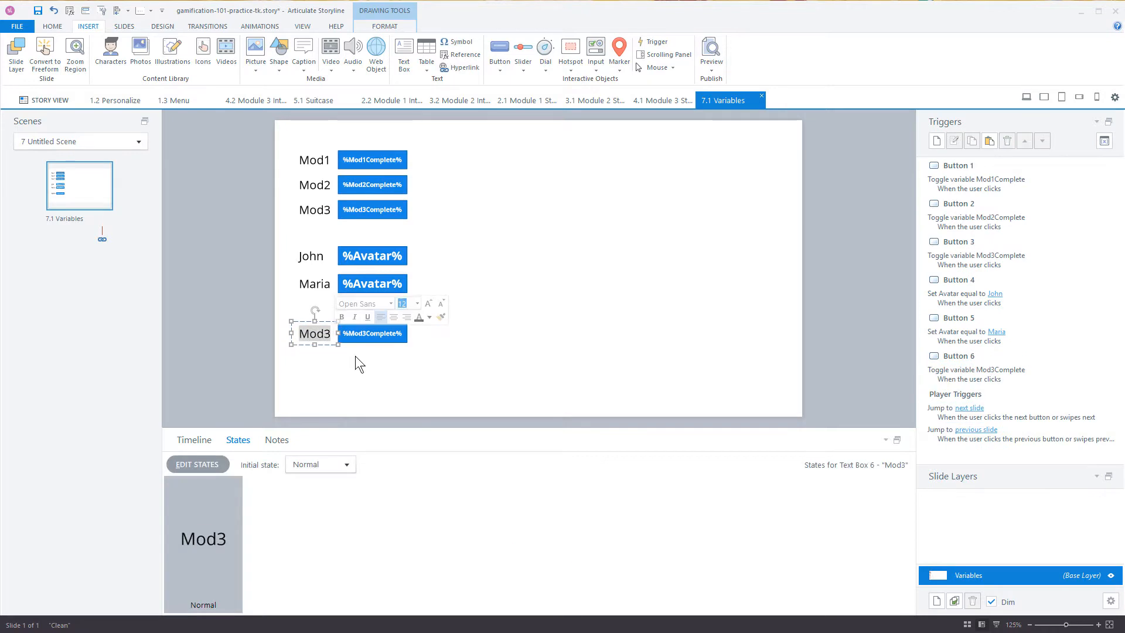
type("Risk")
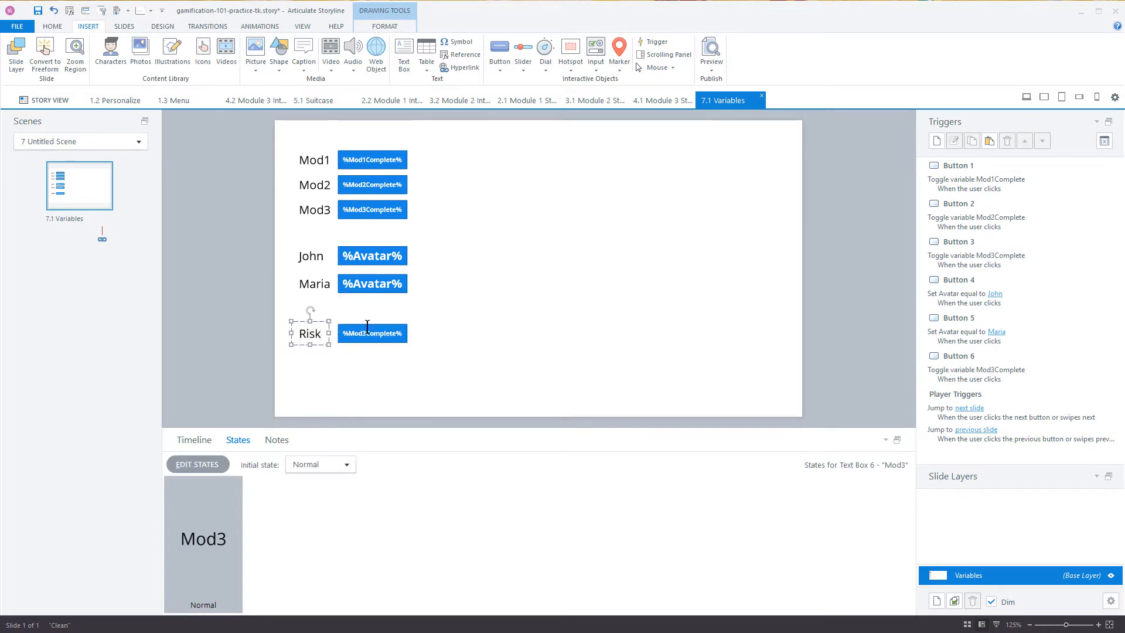
Step: Replace the variable reference on the Risk row's button with the RiskTaker variable
left_click(367, 330)
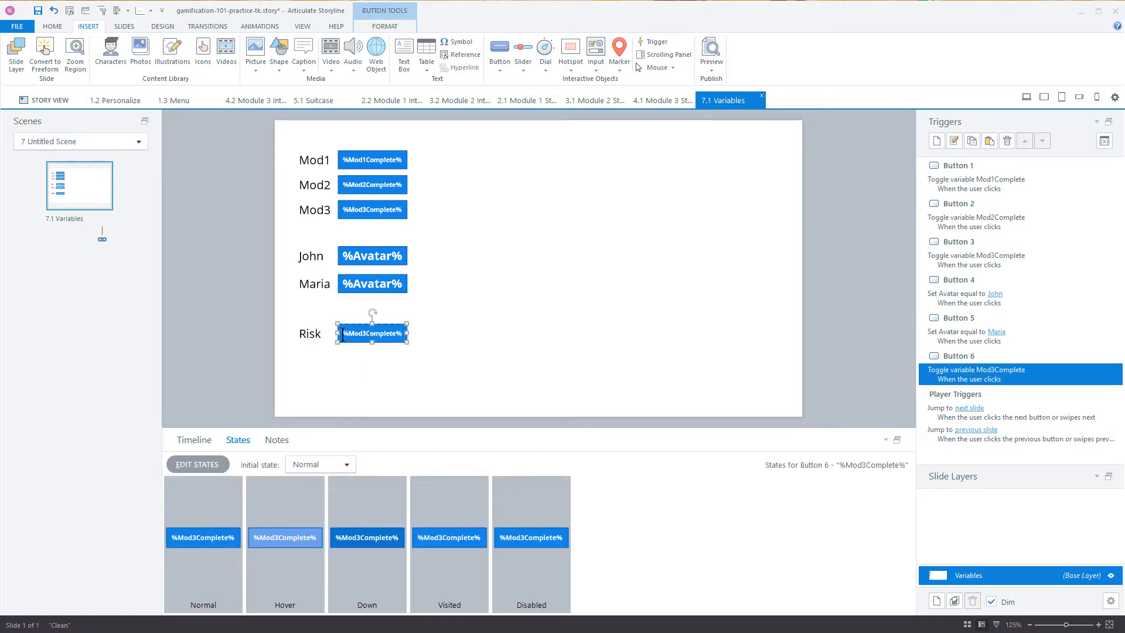
left_click_drag(343, 335, 405, 335)
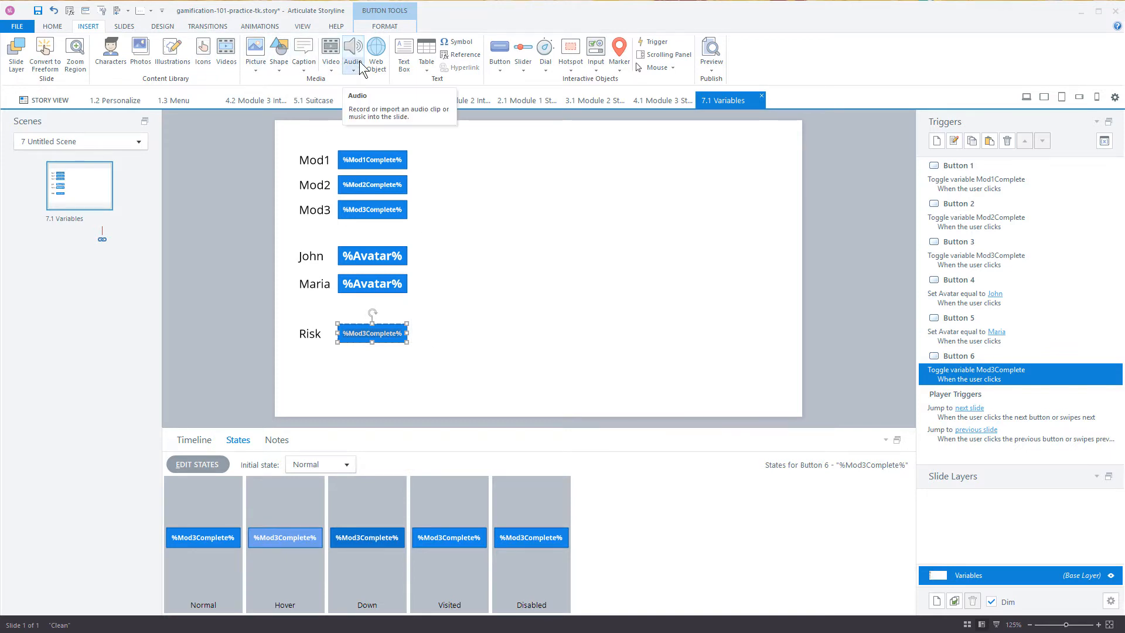
key("alt+3")
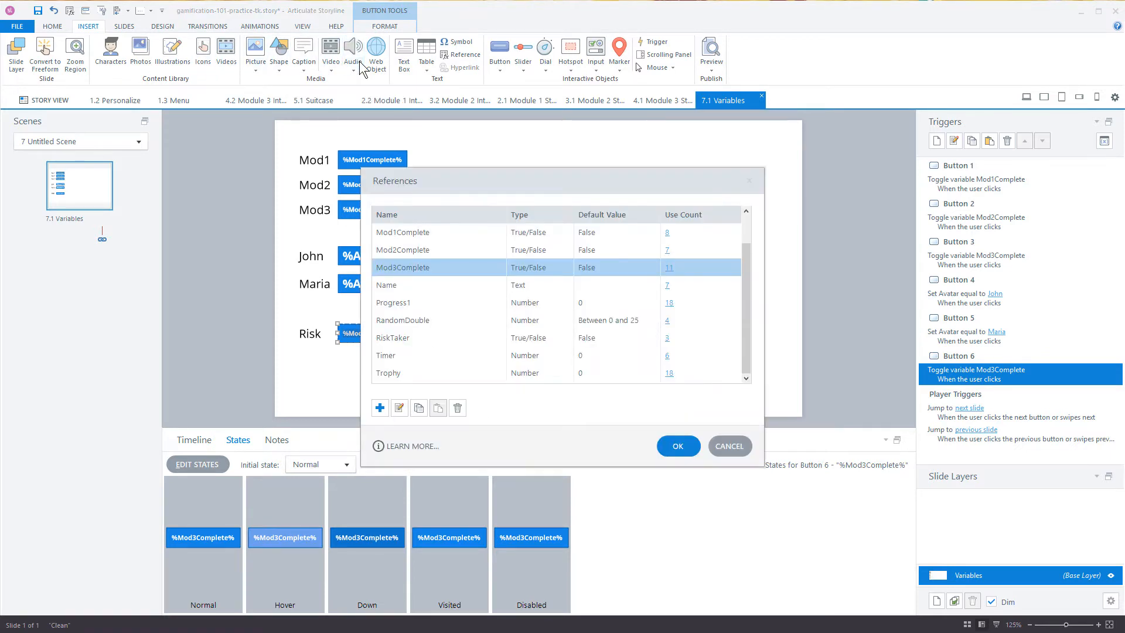
left_click(402, 340)
left_click(678, 446)
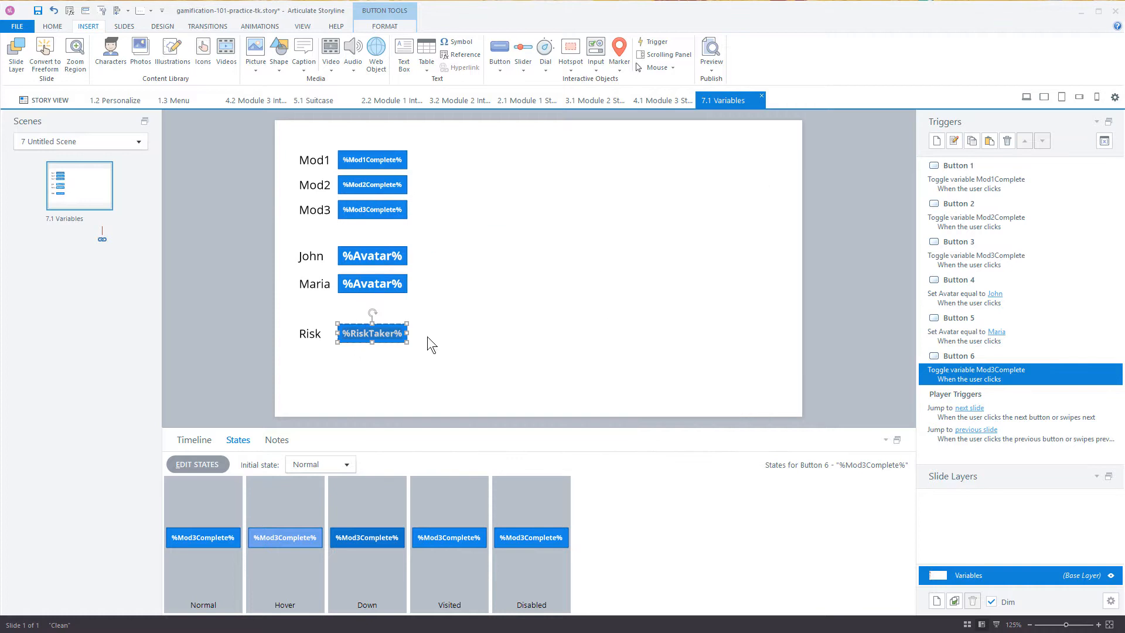
Step: Edit the sixth button's trigger so it toggles the RiskTaker variable
double_click(965, 373)
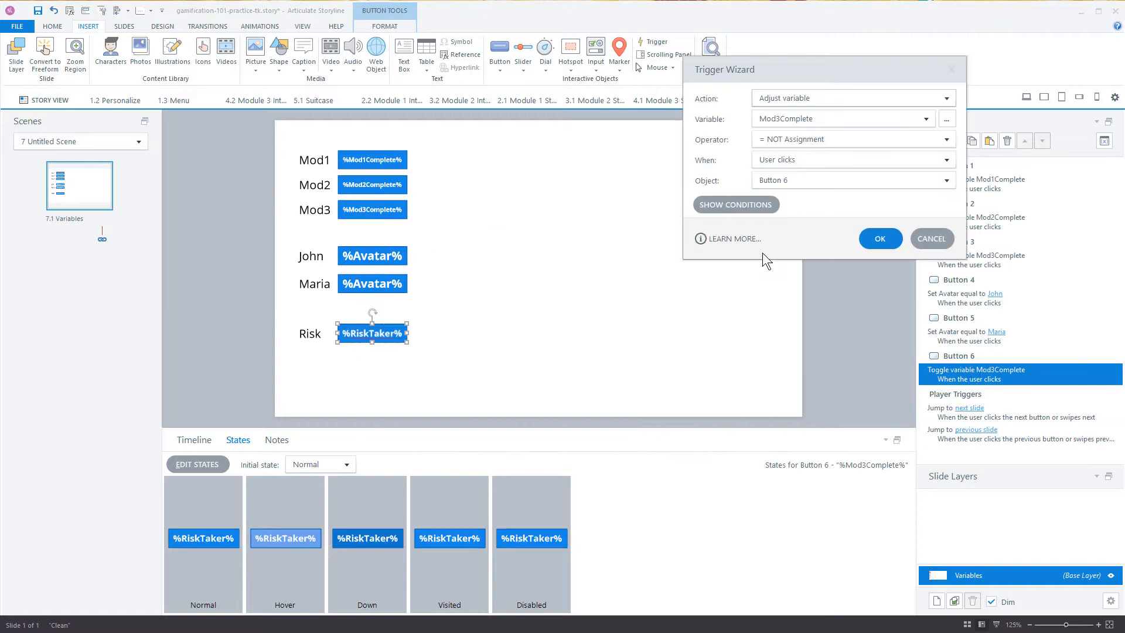
left_click(926, 119)
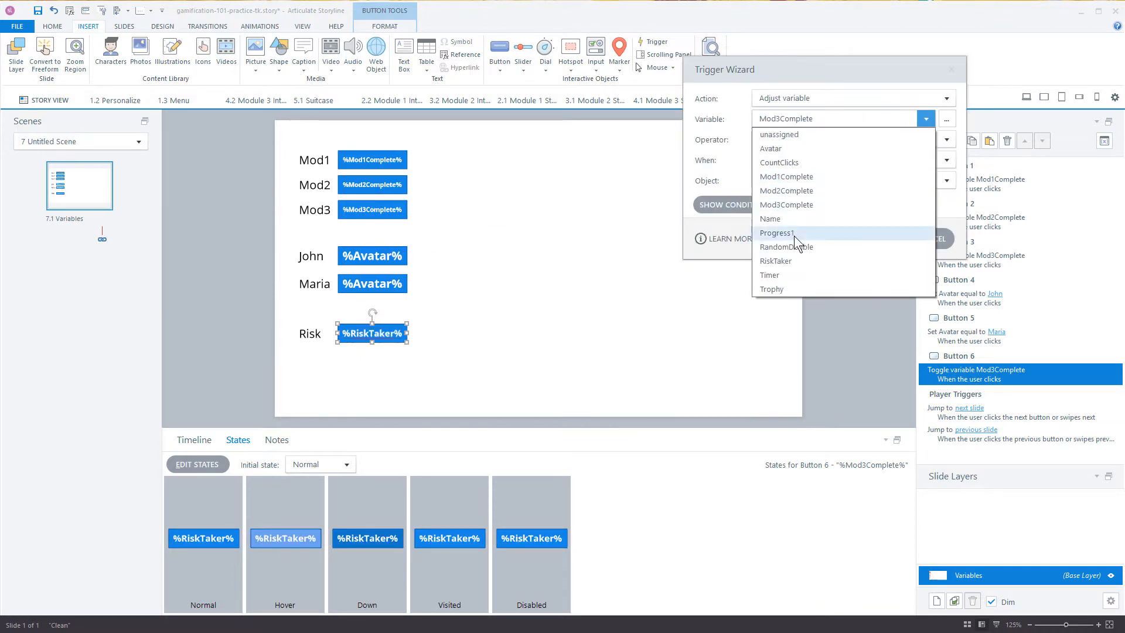
left_click(787, 260)
left_click(880, 234)
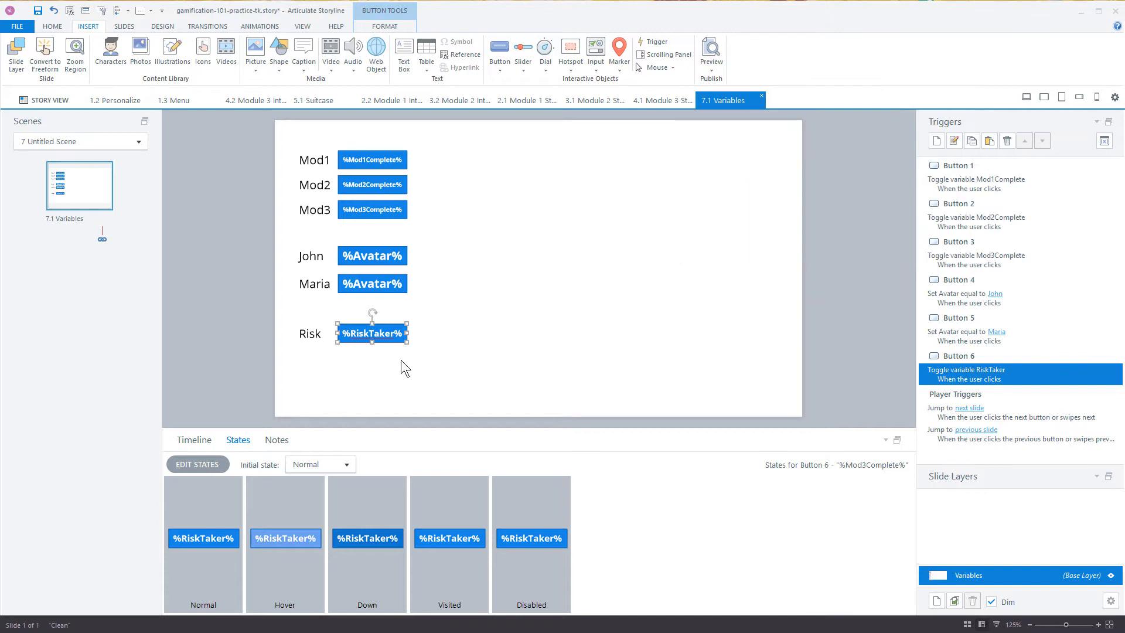
left_click(357, 369)
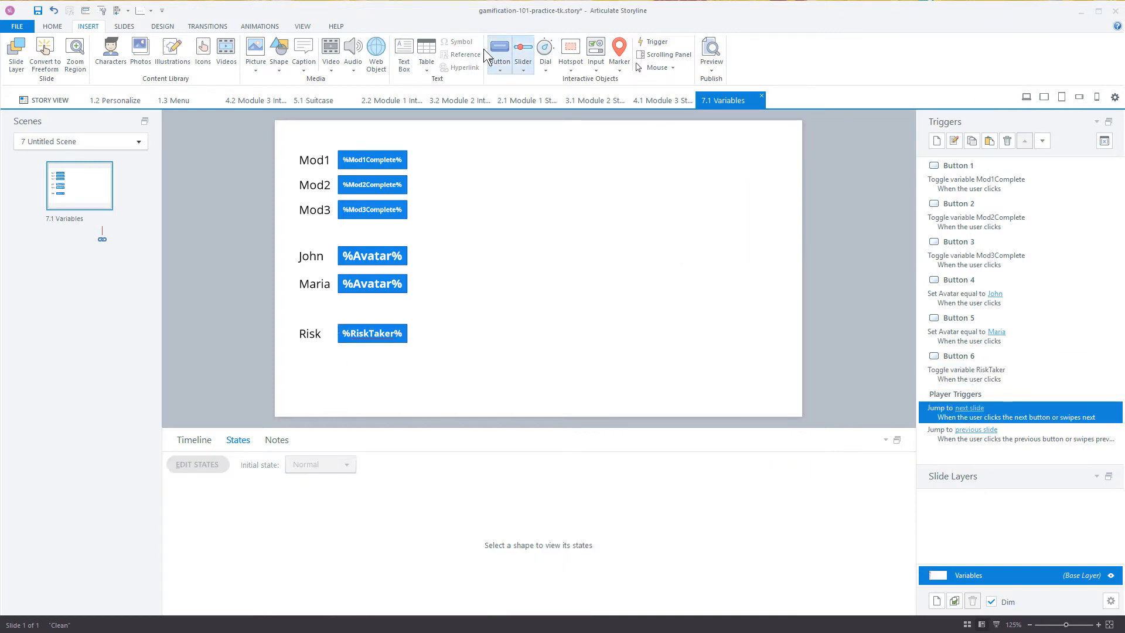
Step: Insert a small text-entry field in the slide's upper right area, level with the Mod1 row
left_click(596, 61)
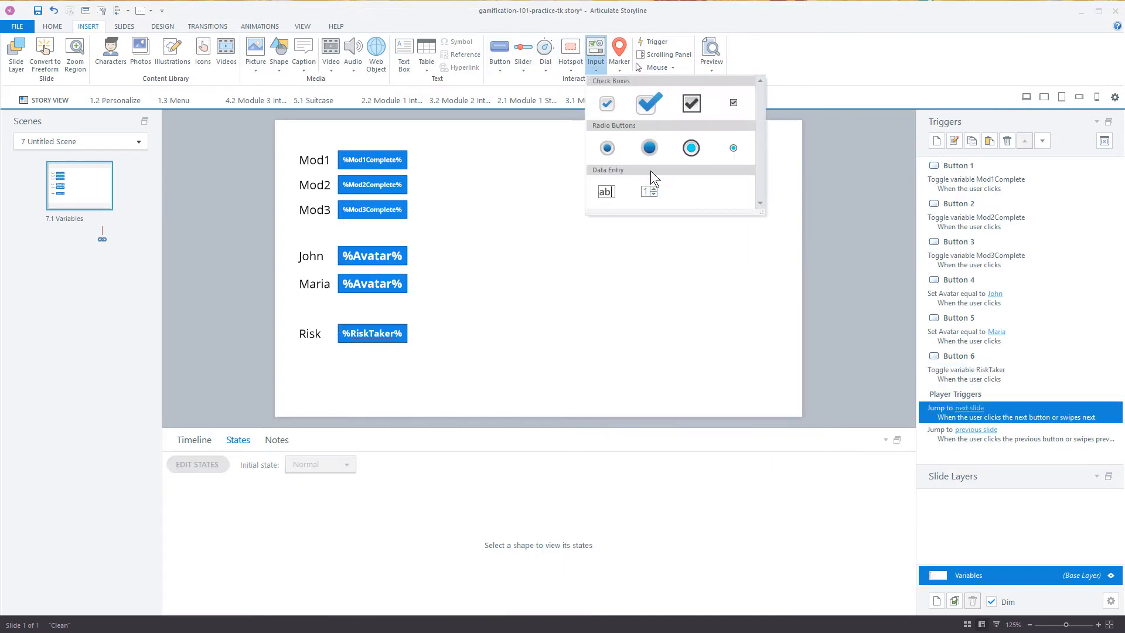
left_click(613, 192)
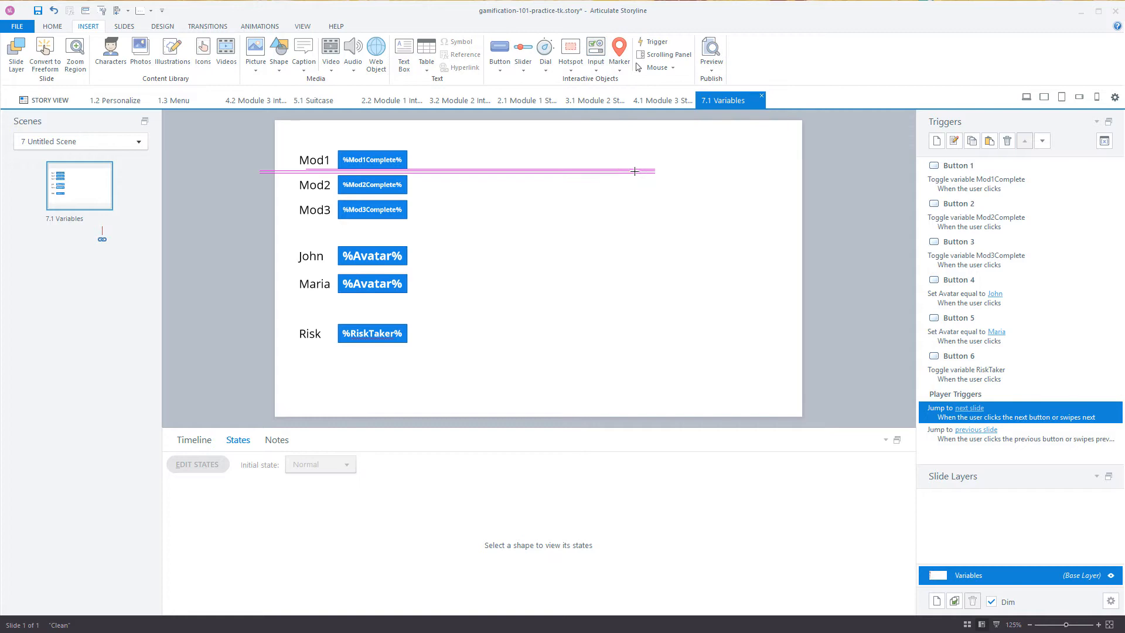
left_click_drag(648, 151, 697, 169)
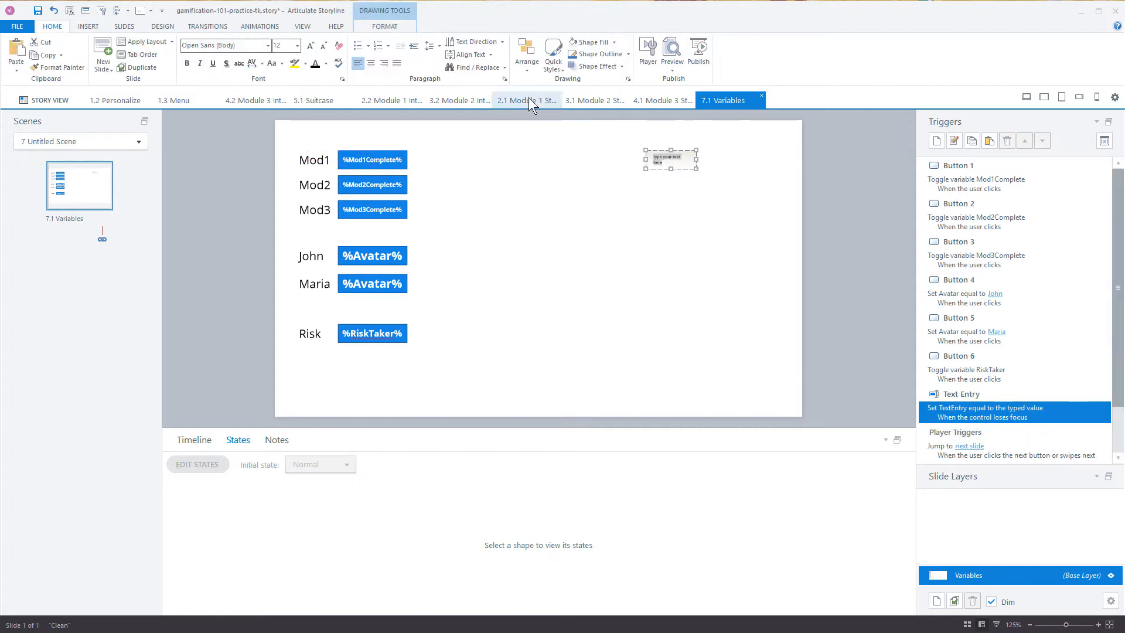
Step: Place a copy of the Mod1 label just left of the text-entry field and change its text to "Trophy"
left_click(307, 160)
left_click_drag(318, 146, 638, 150)
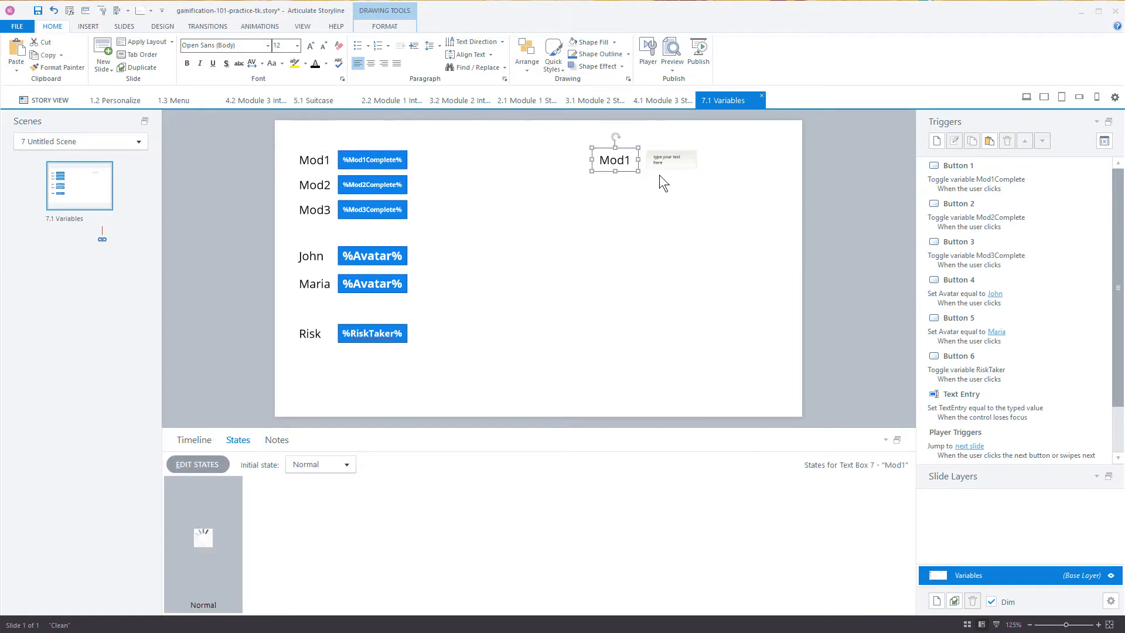
double_click(621, 161)
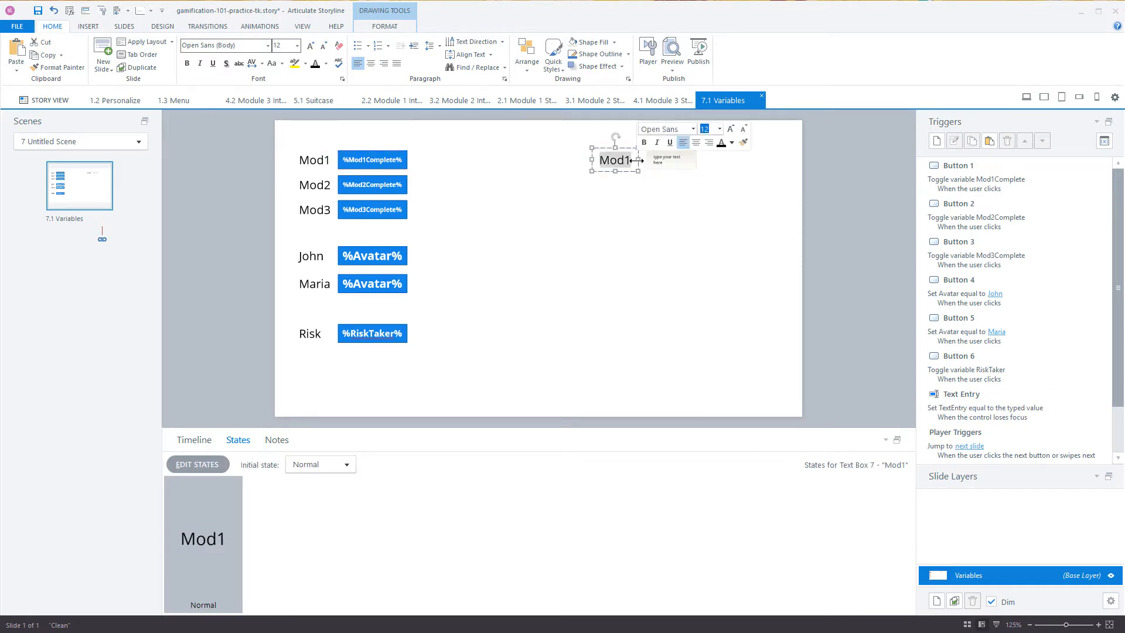
type("Trophy")
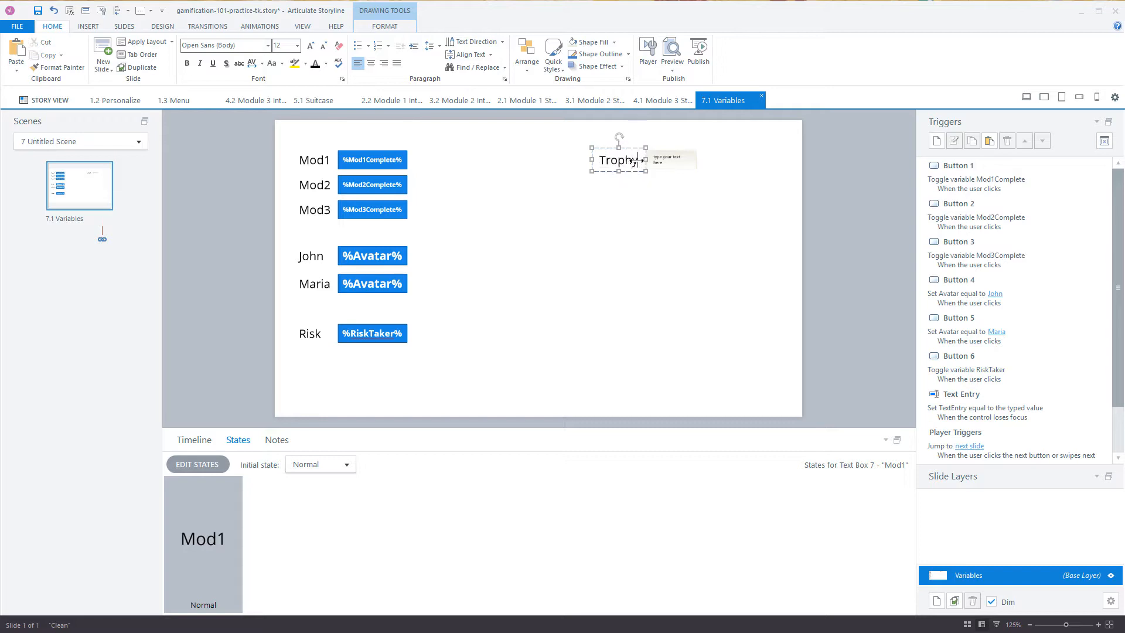
left_click(674, 163)
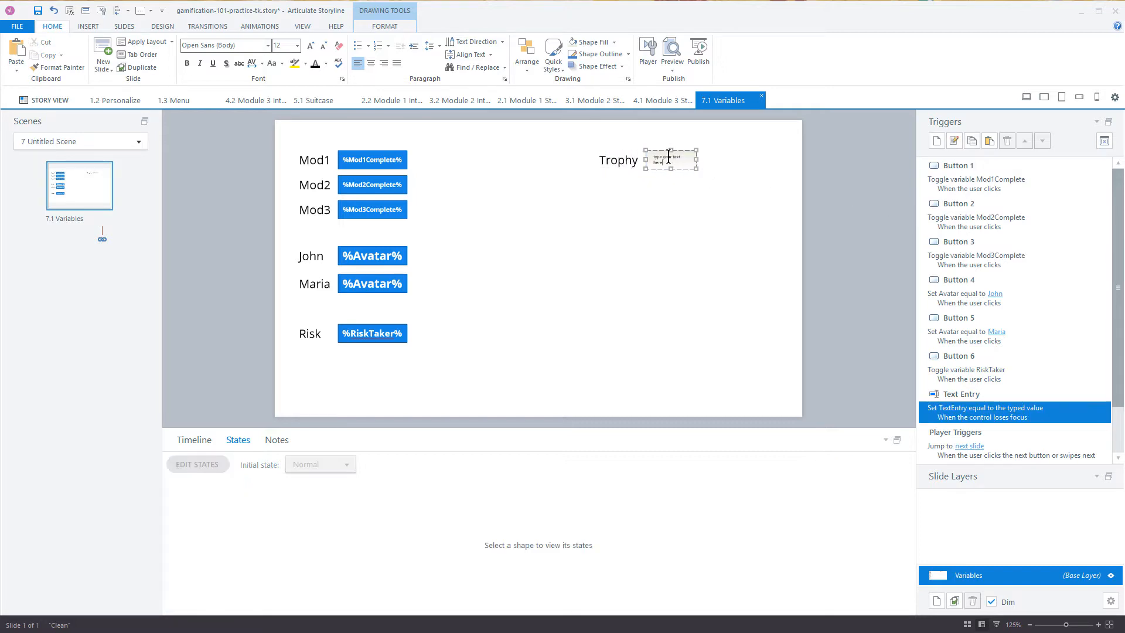
double_click(976, 413)
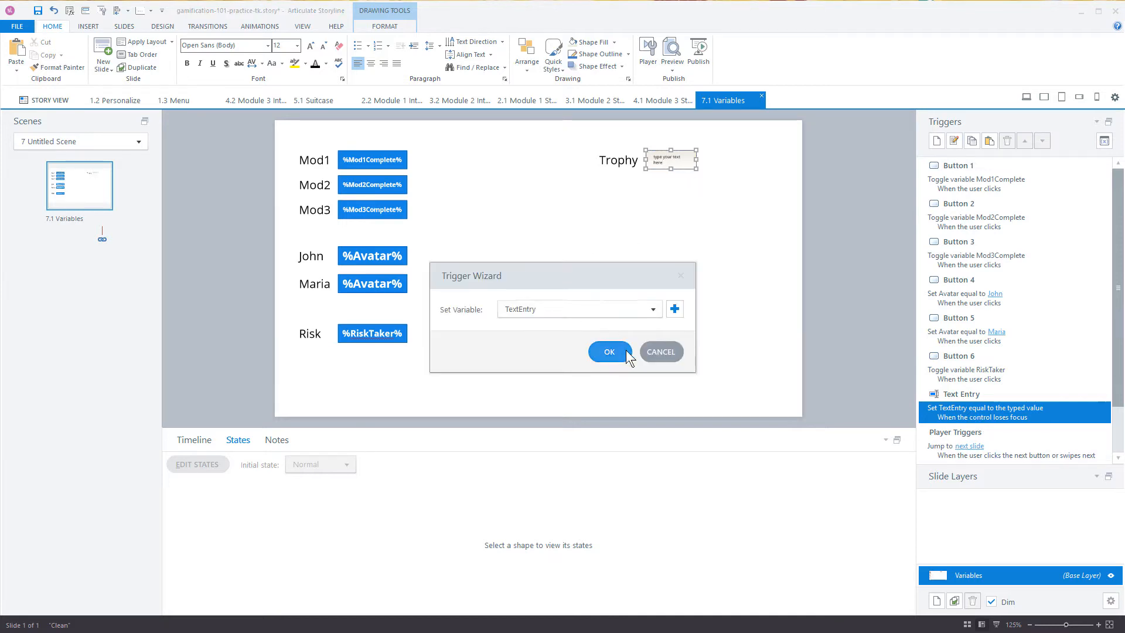
left_click(659, 356)
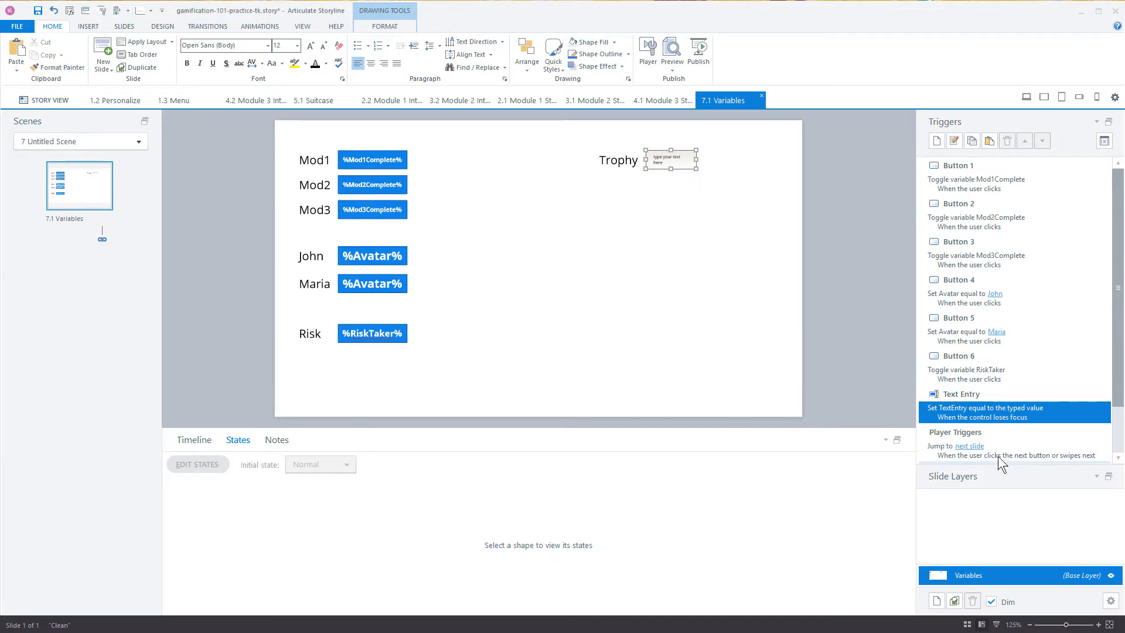
double_click(960, 410)
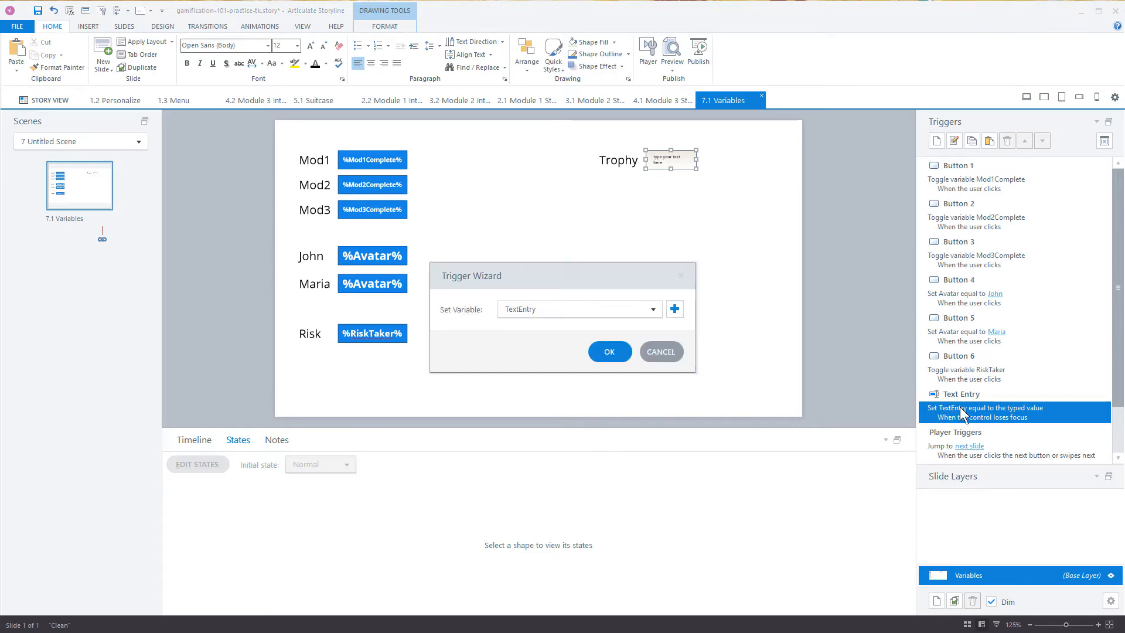
left_click(658, 308)
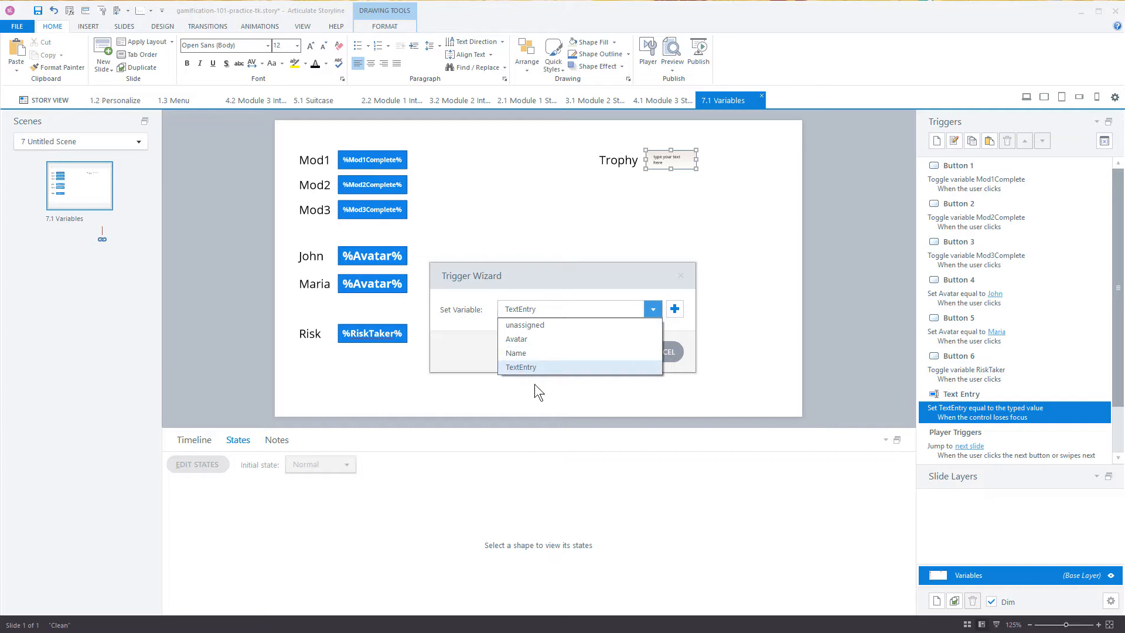
left_click(772, 353)
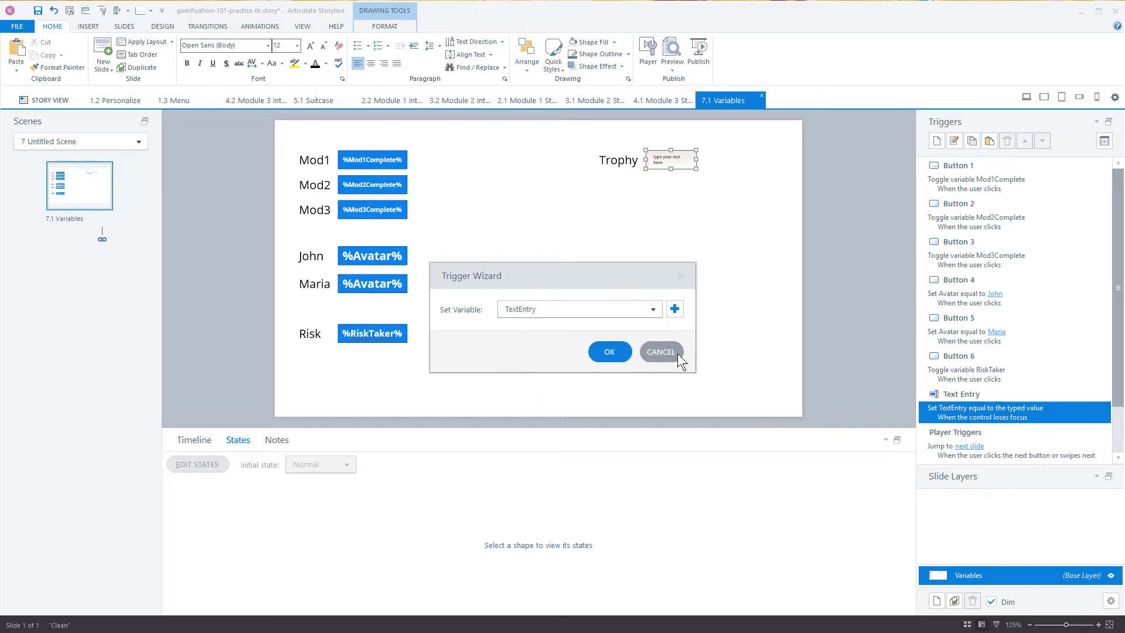
left_click(675, 352)
Step: Change the Trophy label's text to "Name" and widen the text-entry field beside it to fit its placeholder on one line
left_click(613, 162)
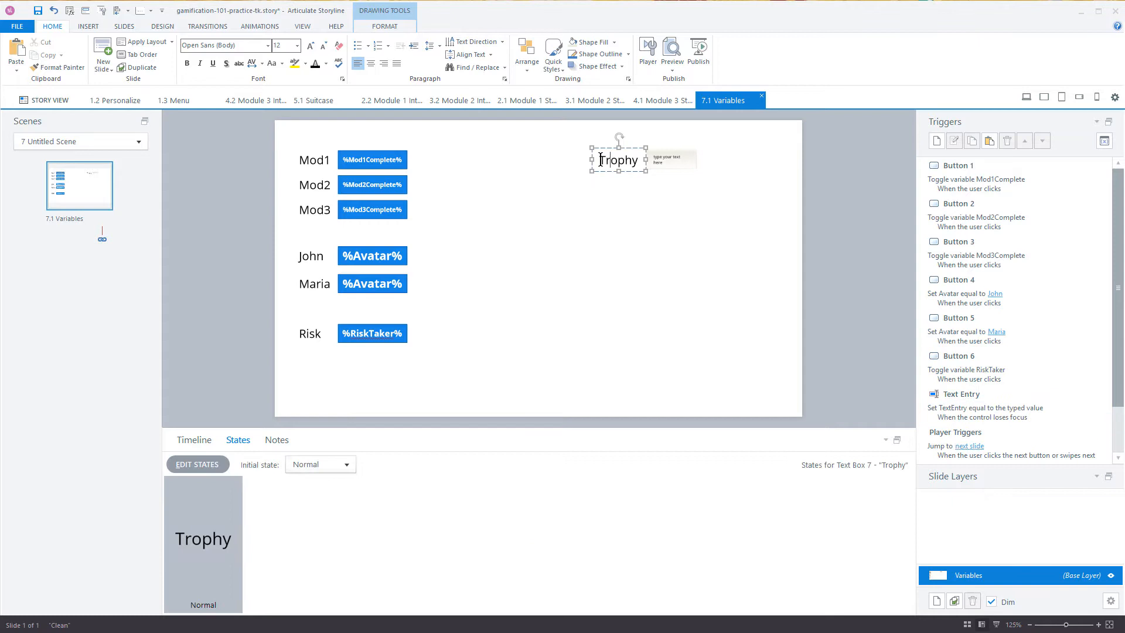
left_click_drag(599, 162, 632, 166)
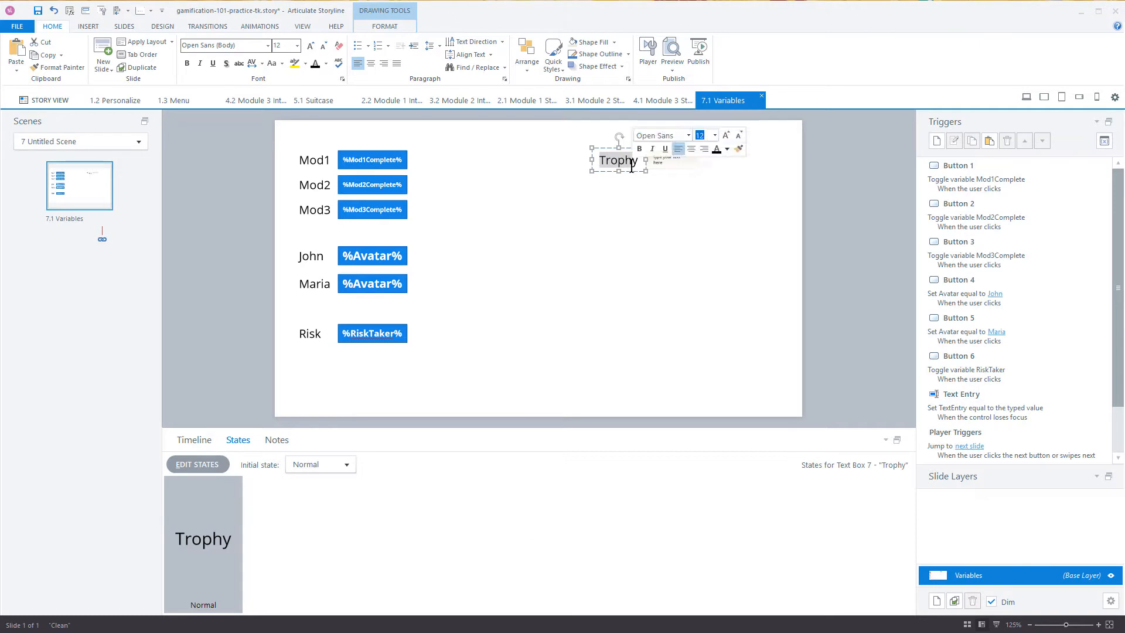
type("Name")
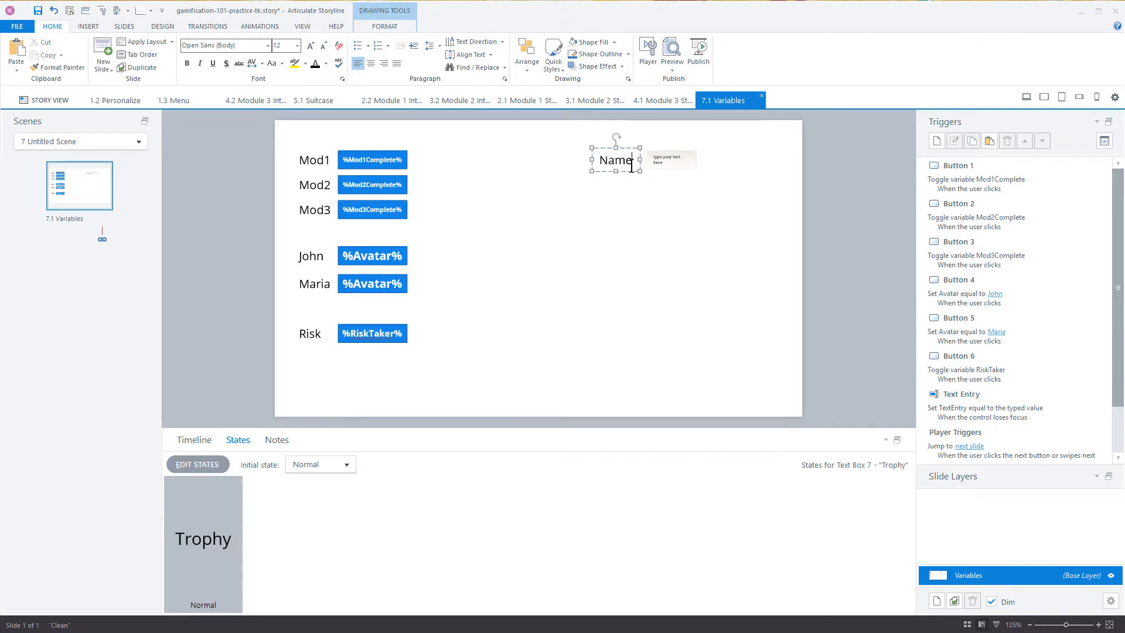
left_click(660, 157)
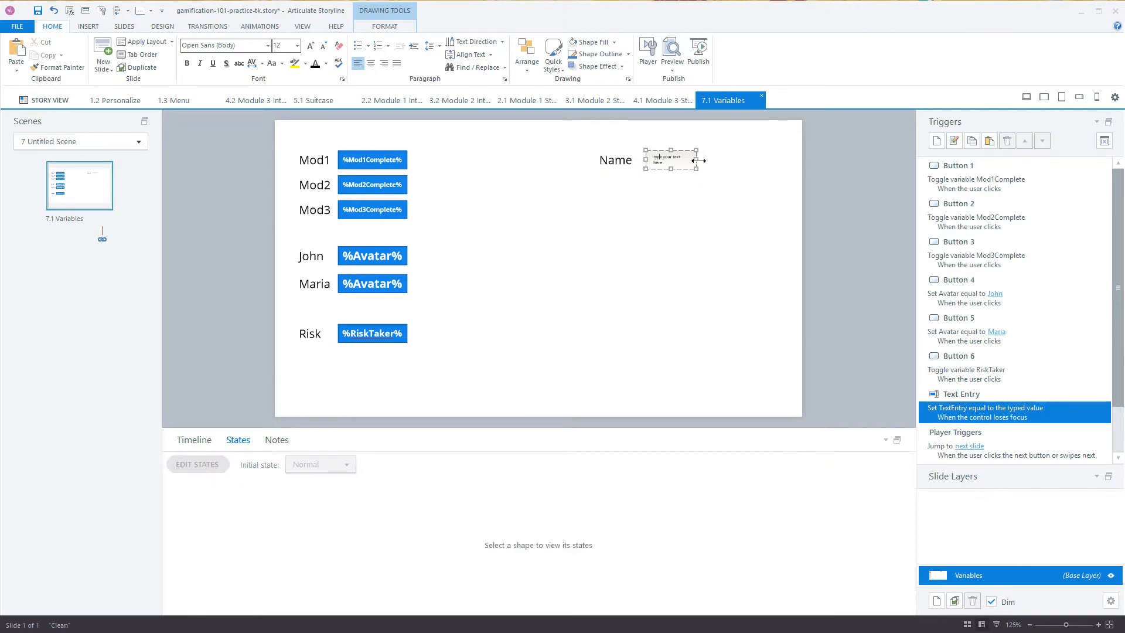
left_click_drag(697, 160, 761, 161)
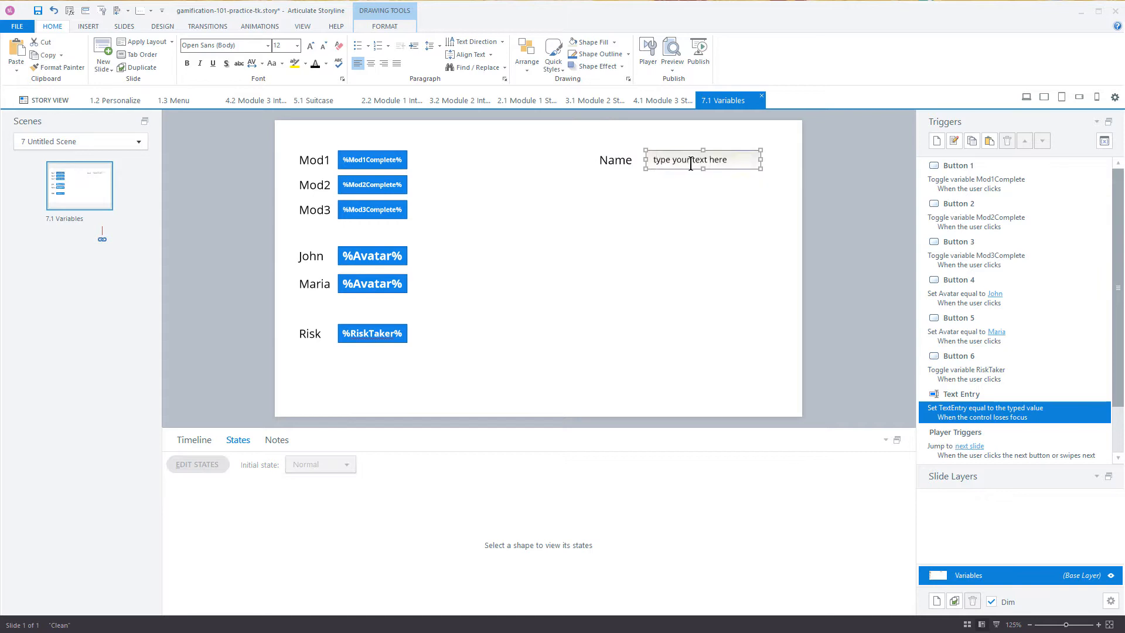
Step: Edit the text-entry field's trigger so the typed value is stored in the Name variable
left_click(961, 409)
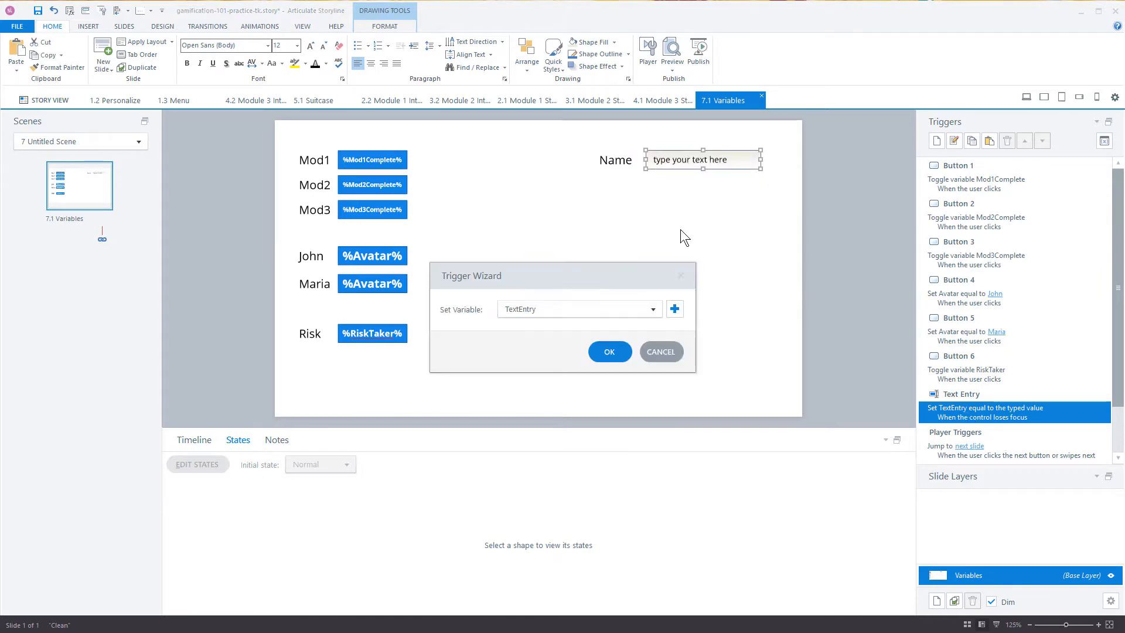
left_click(655, 310)
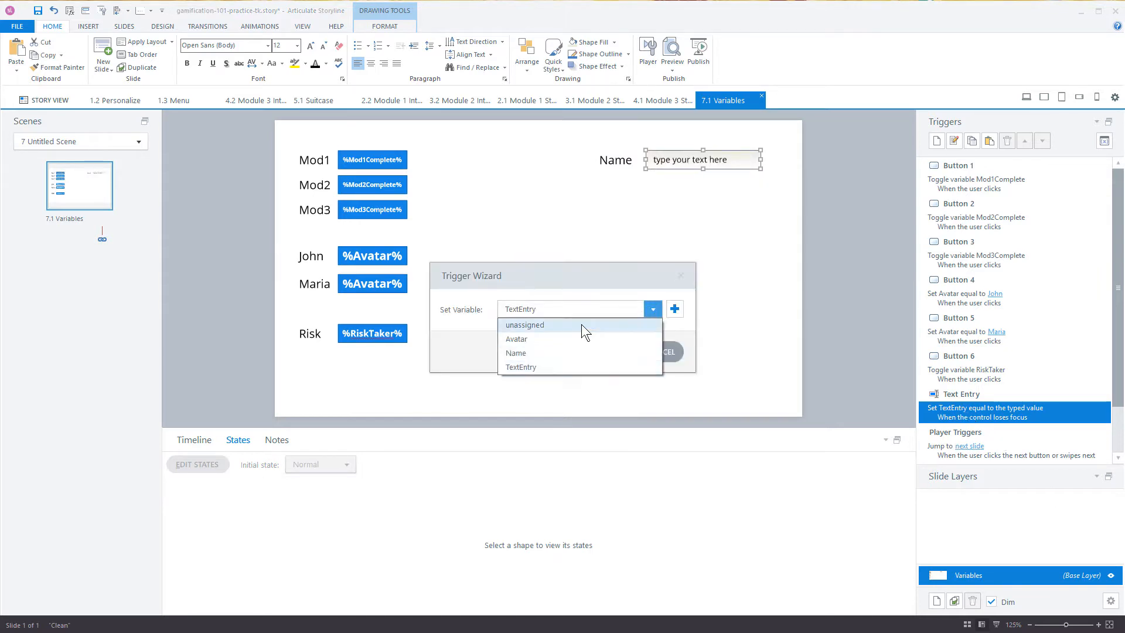
left_click(549, 352)
left_click(604, 352)
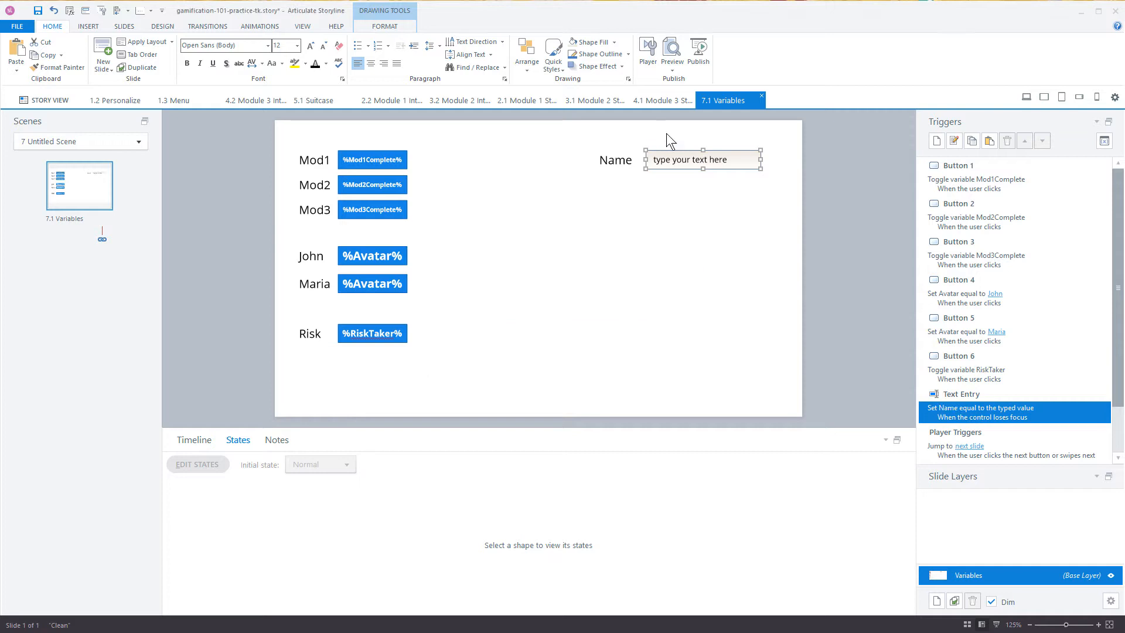
left_click(659, 214)
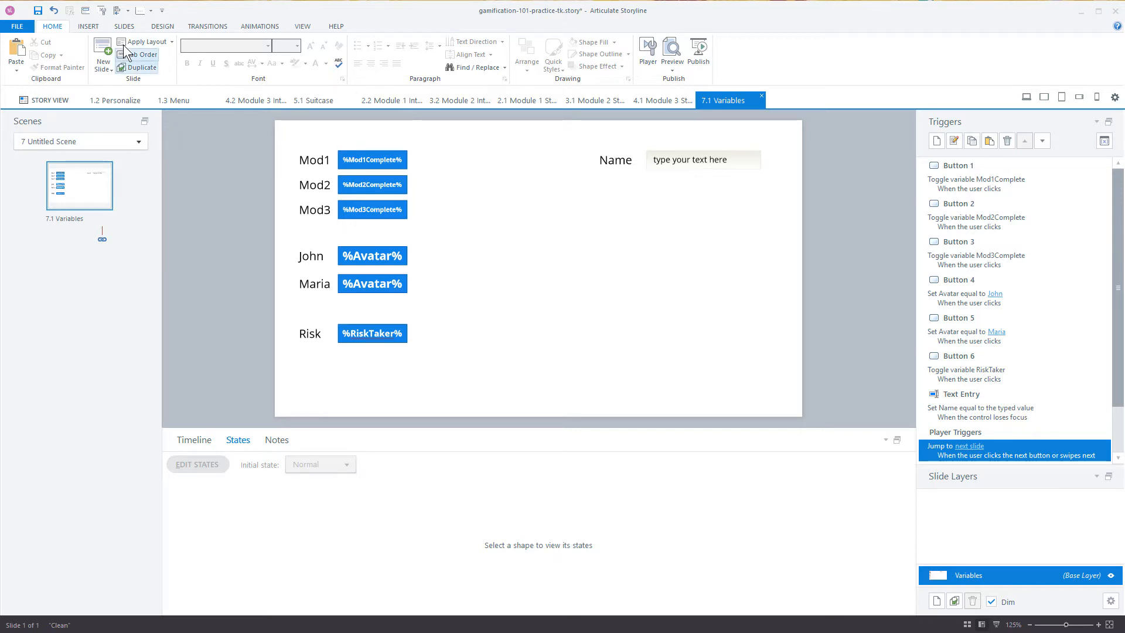
Step: Insert a square-cornered button labelled "Long Name", about 80 by 34 px, and place it just below the Name text-entry field
left_click(83, 26)
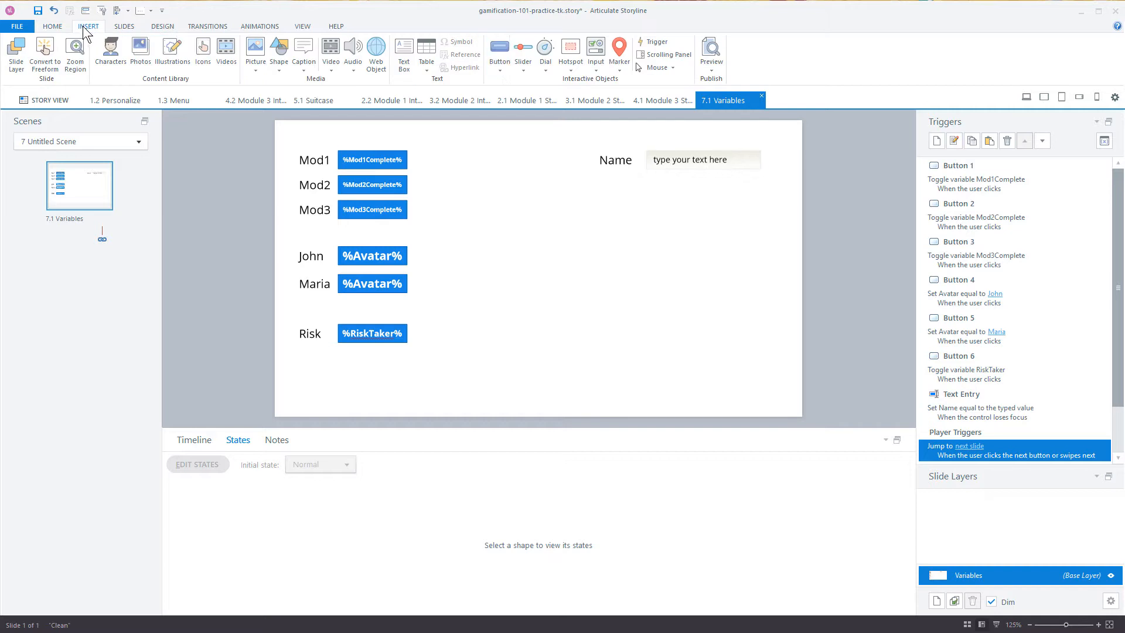
left_click(499, 54)
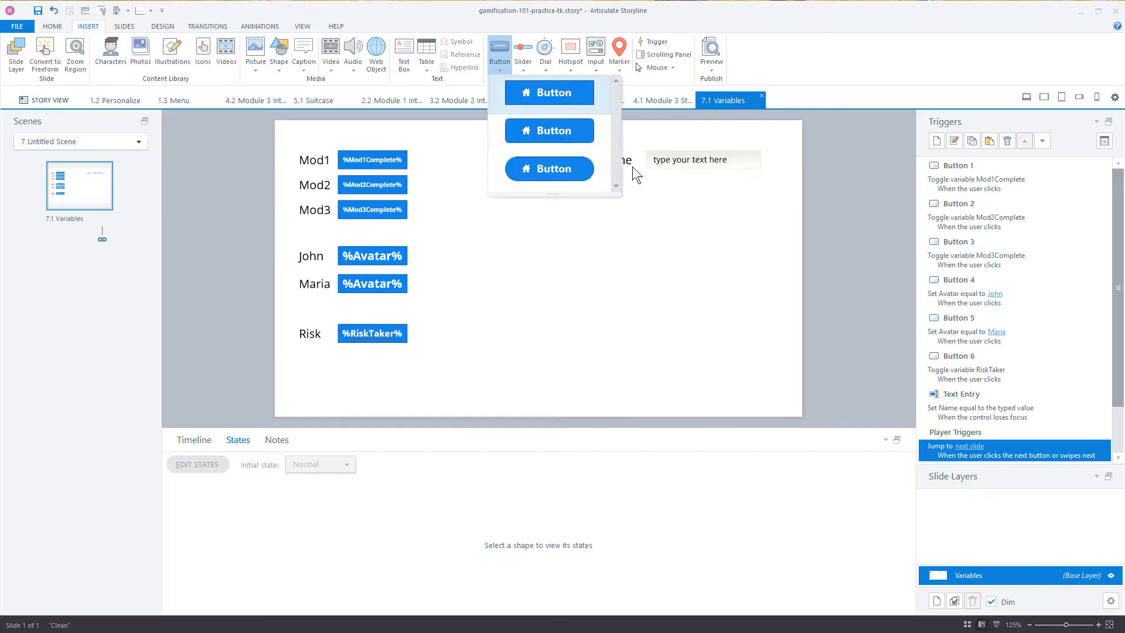
left_click(566, 114)
left_click_drag(651, 187, 705, 197)
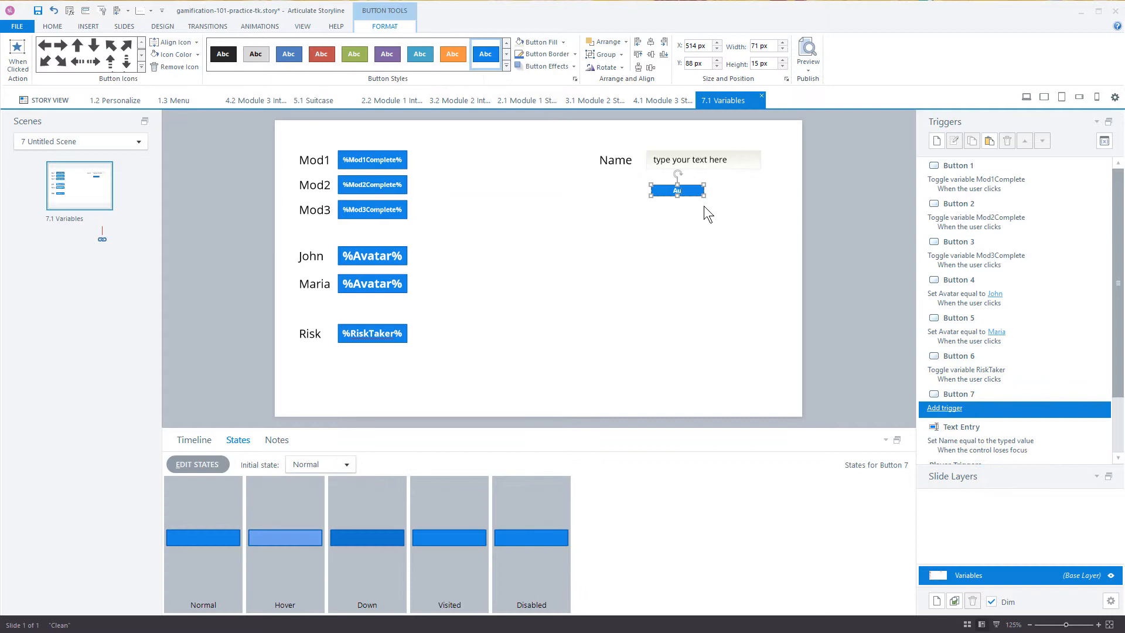
type("Auto")
key("BackSpace")
key("BackSpace")
key("BackSpace")
type("Long Name")
left_click_drag(706, 199, 703, 175)
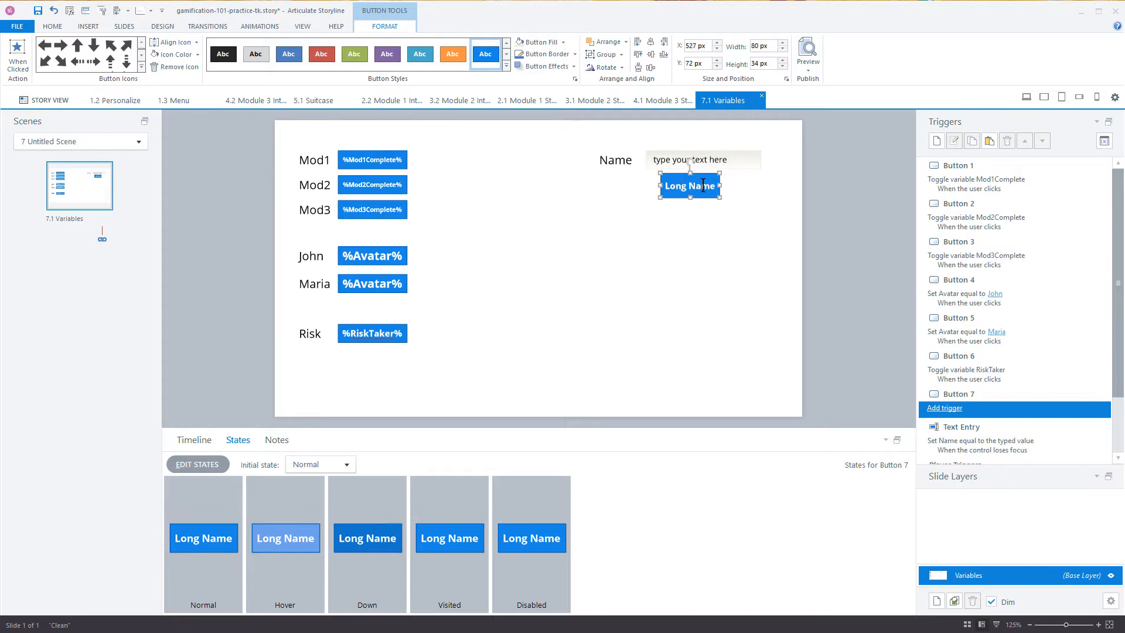
Step: Add a trigger to the Long Name button that sets the Name variable to "Henry Wadsworth Longfellow" when the user clicks
left_click(937, 409)
left_click(775, 97)
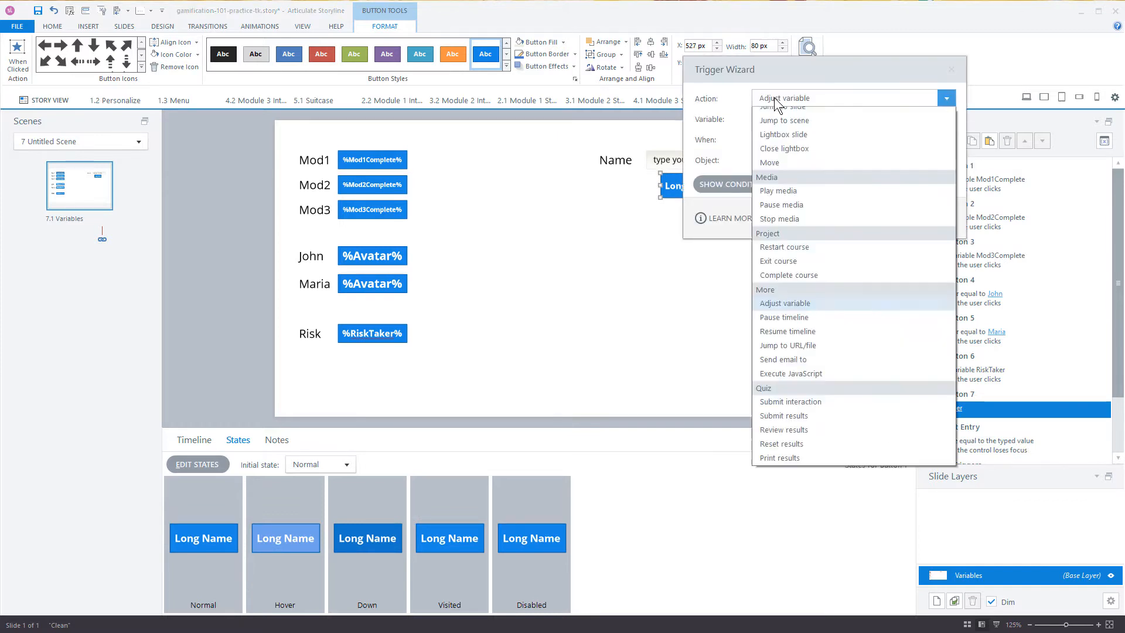
left_click(776, 101)
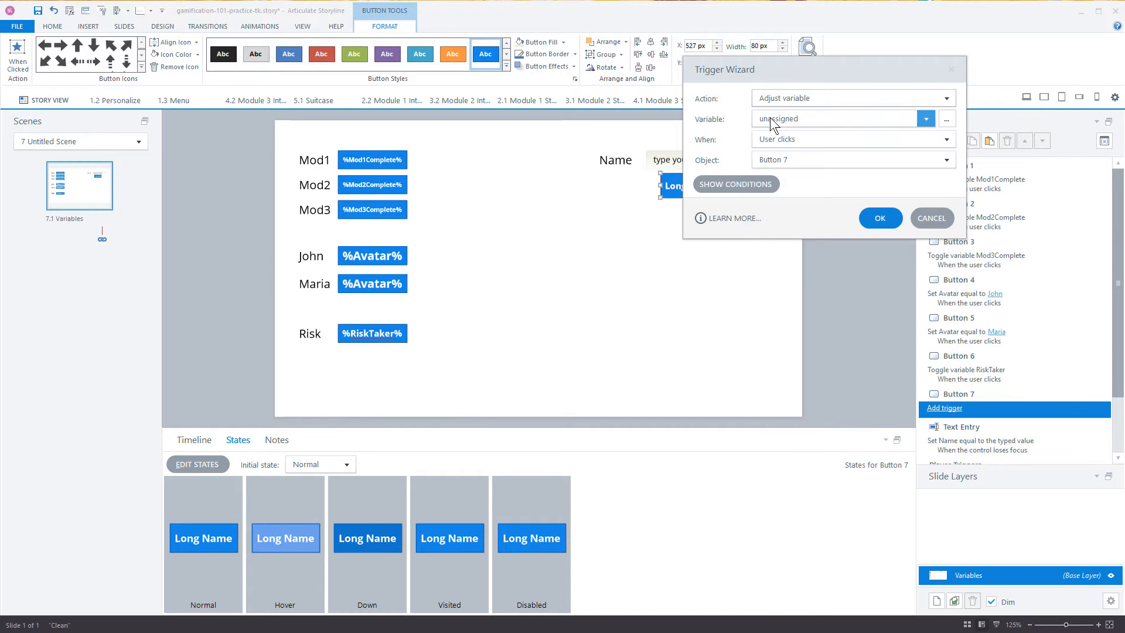
left_click(772, 119)
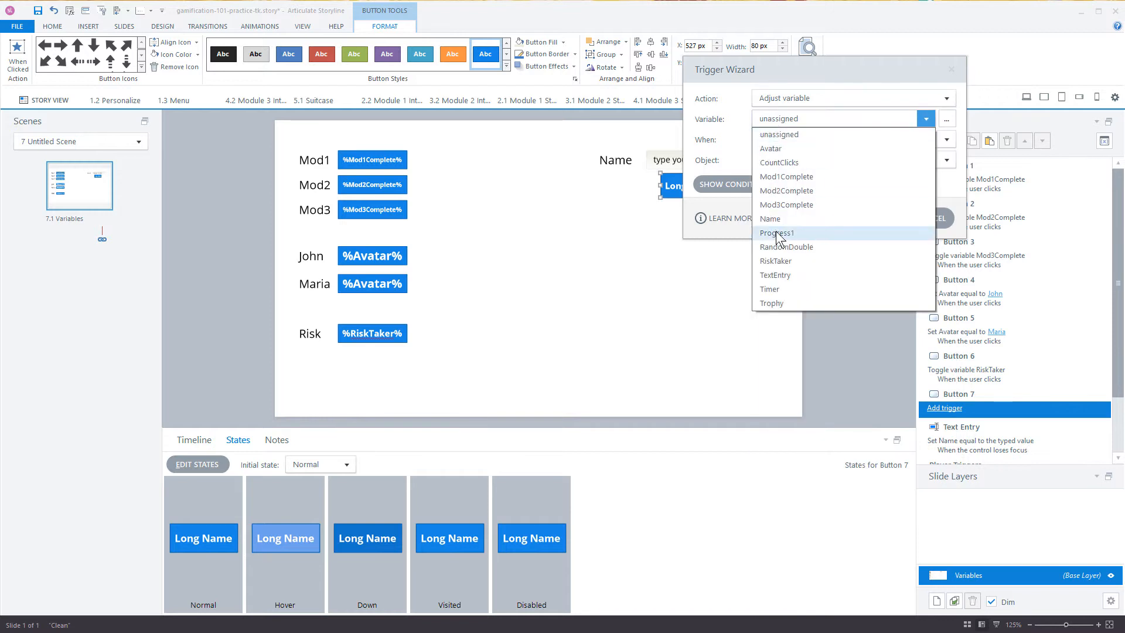
left_click(772, 221)
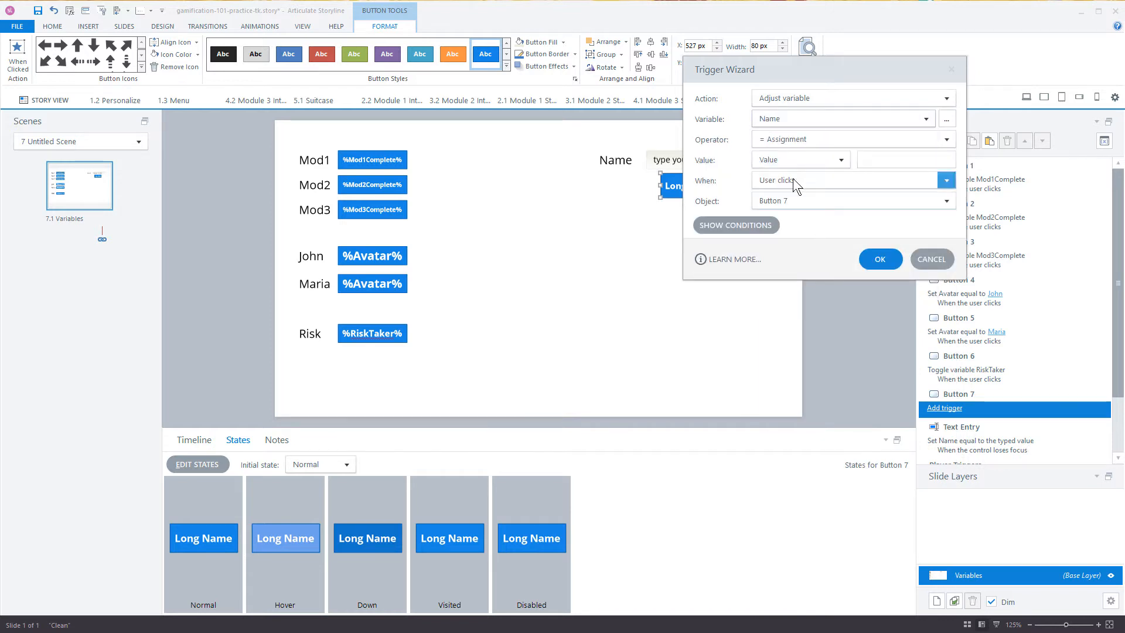
left_click(875, 158)
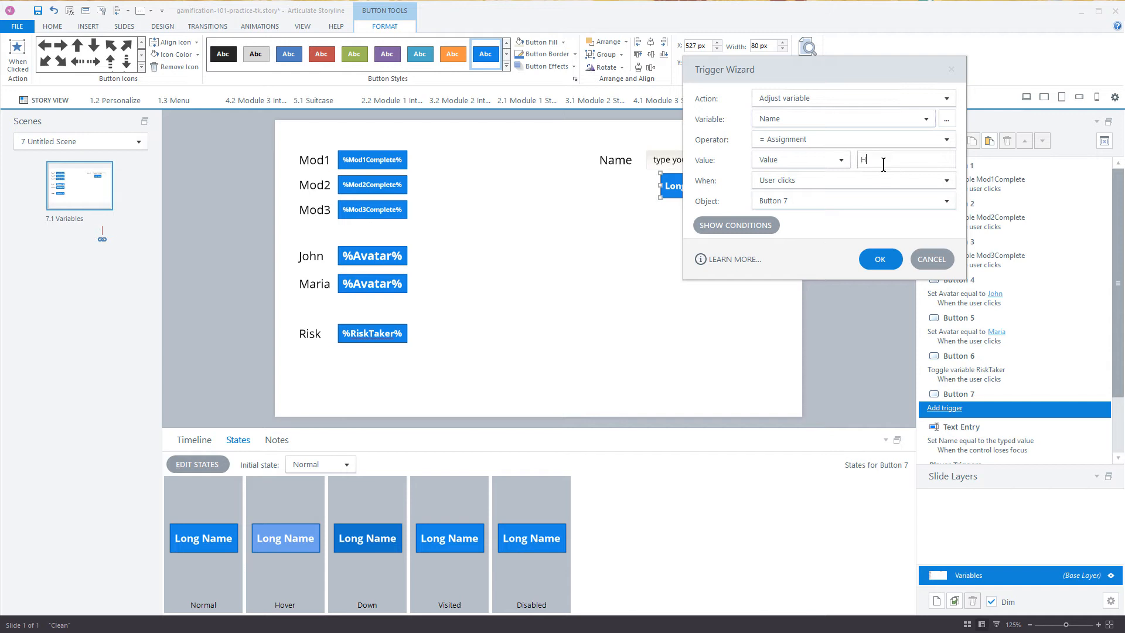
type("Henyr")
type("dsmo")
type("orth Long")
type("fellow")
left_click(881, 260)
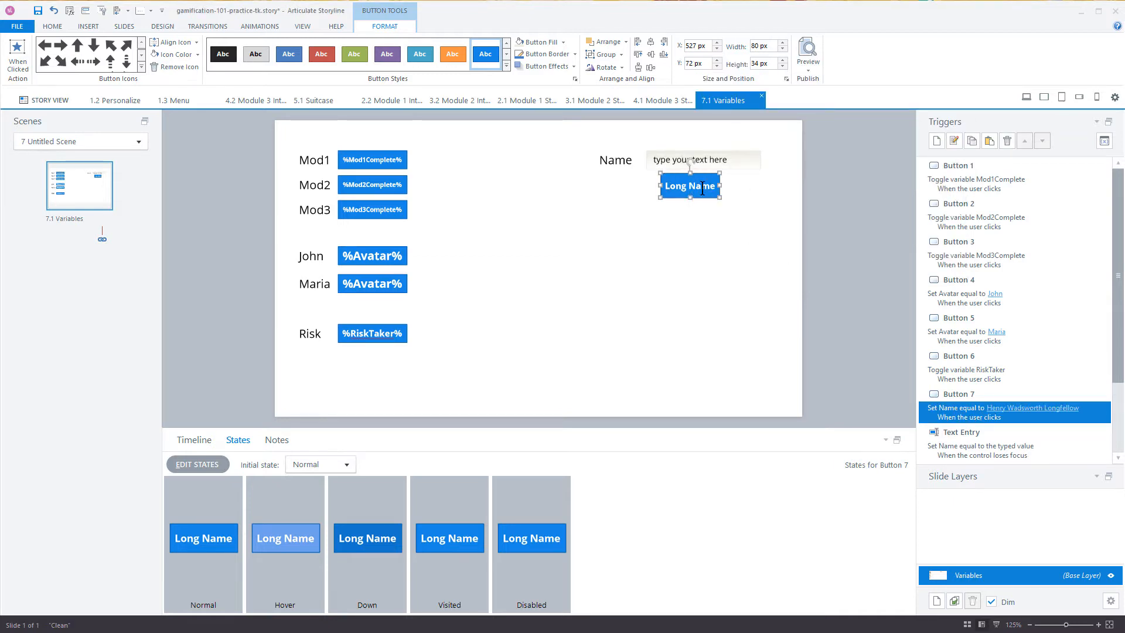
left_click(655, 231)
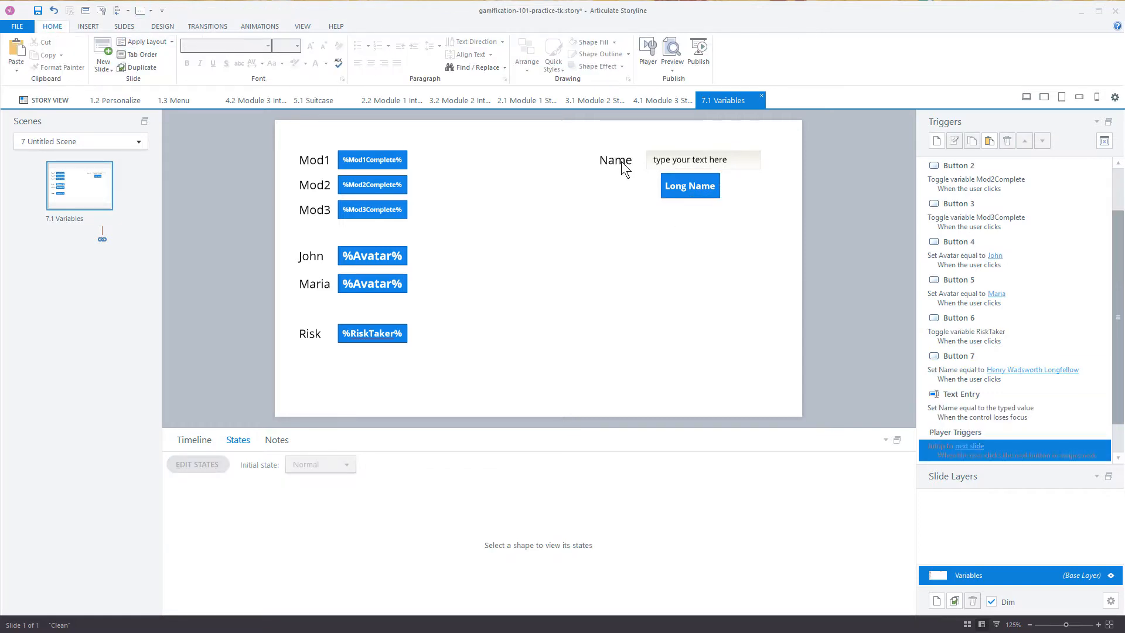
Step: Place a copy of the Name label below the Long Name button's row and change its text to "Trophy"
left_click_drag(622, 161, 627, 252)
double_click(630, 249)
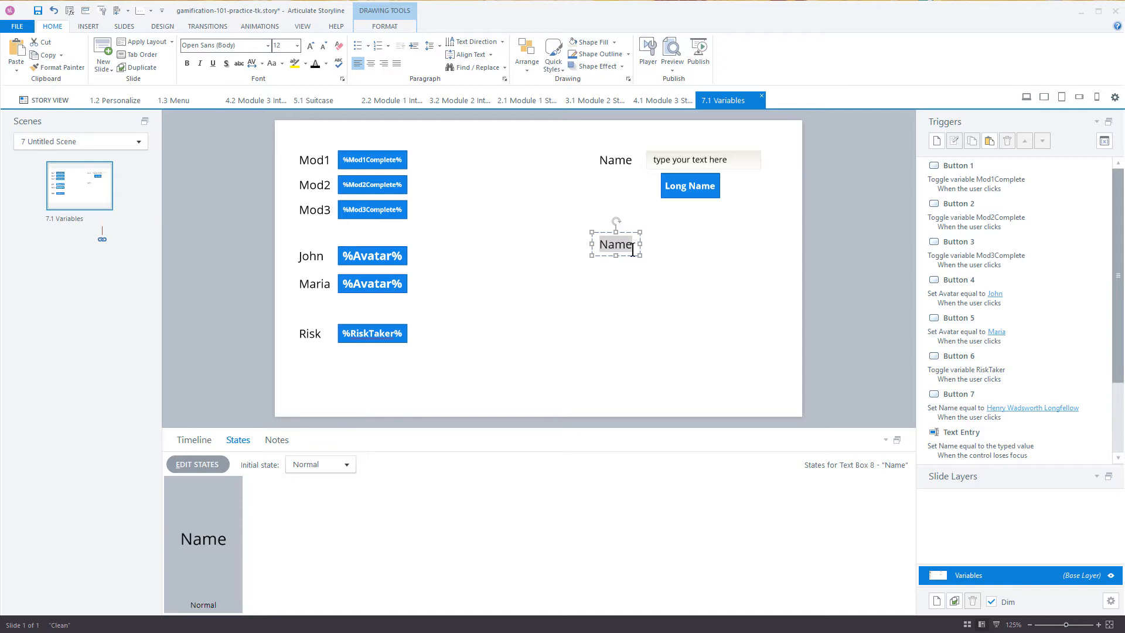
type("Trophy")
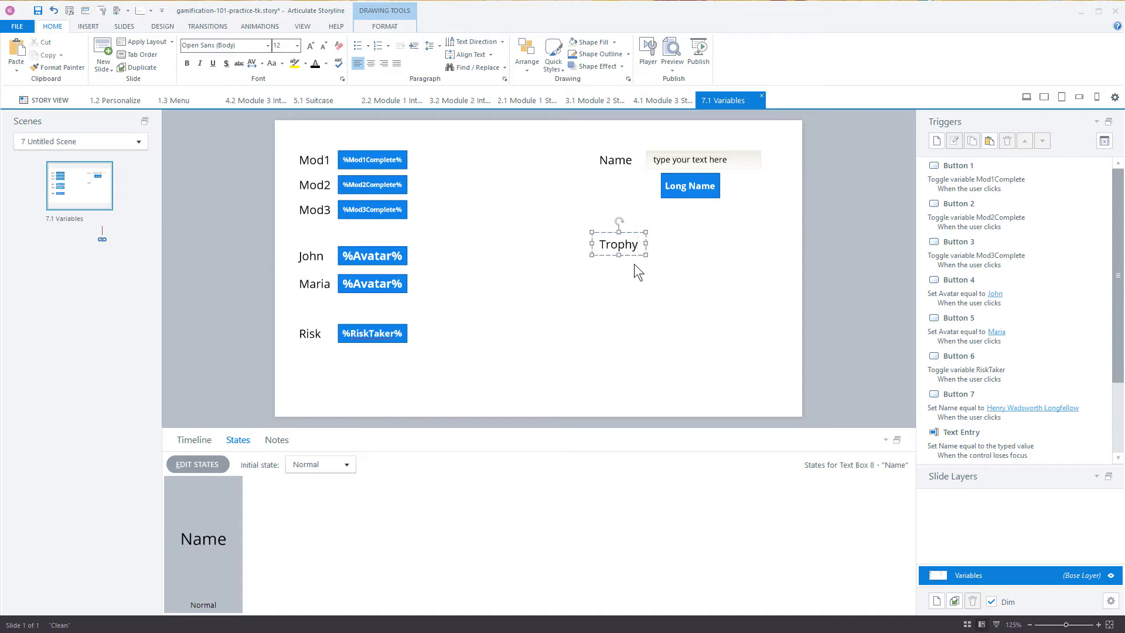
Step: Place a copy of the Trophy label directly beneath it and change its text to "Clicks"
left_click_drag(633, 254, 643, 281)
type("Cl")
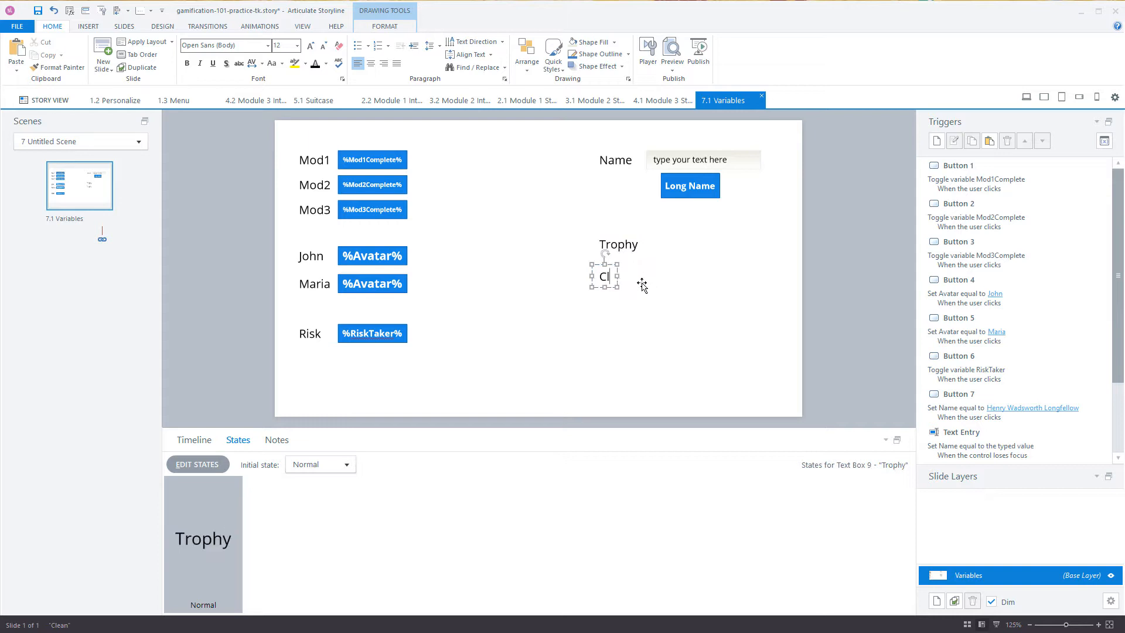
type("icks")
left_click(641, 265)
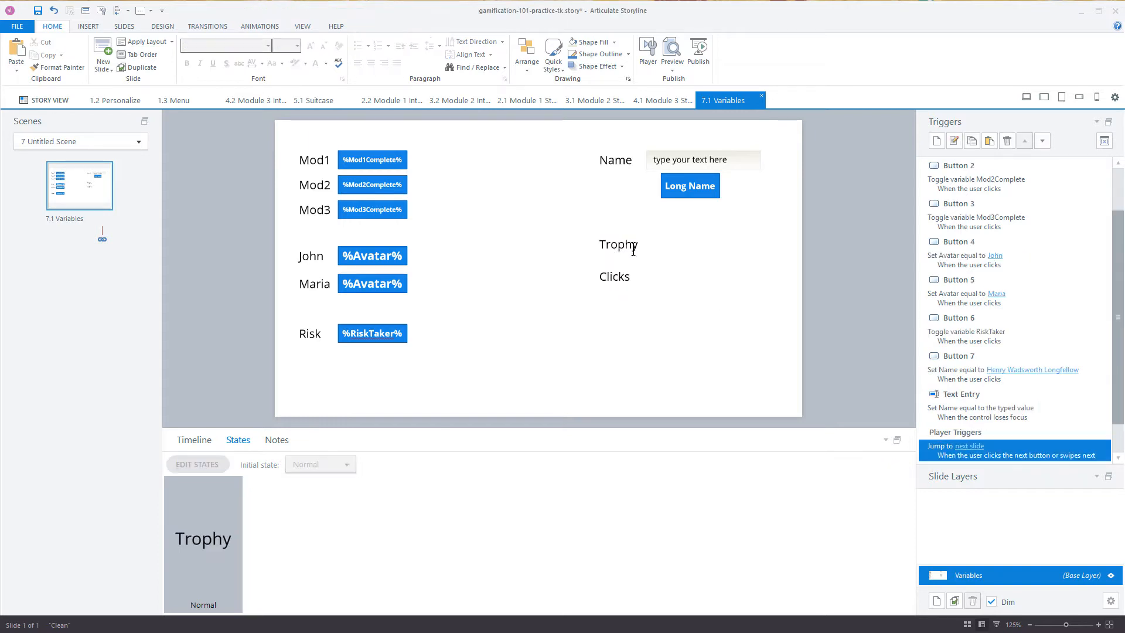
Step: Insert a small numeric-entry field just right of the Trophy label
left_click(84, 25)
left_click(597, 66)
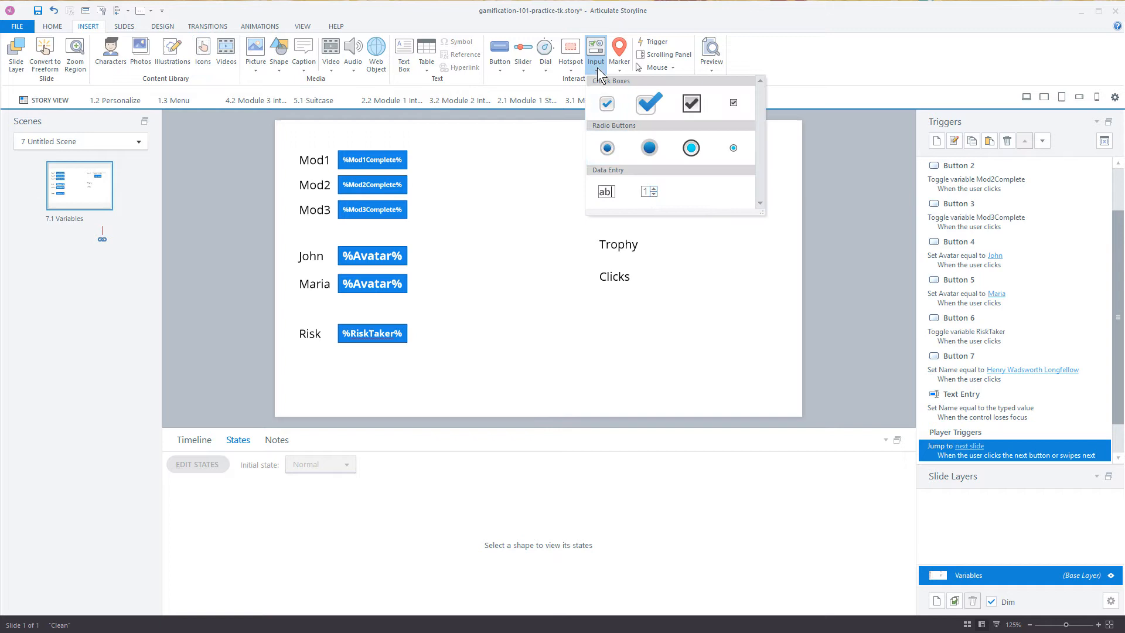
left_click(651, 191)
left_click_drag(650, 238, 720, 255)
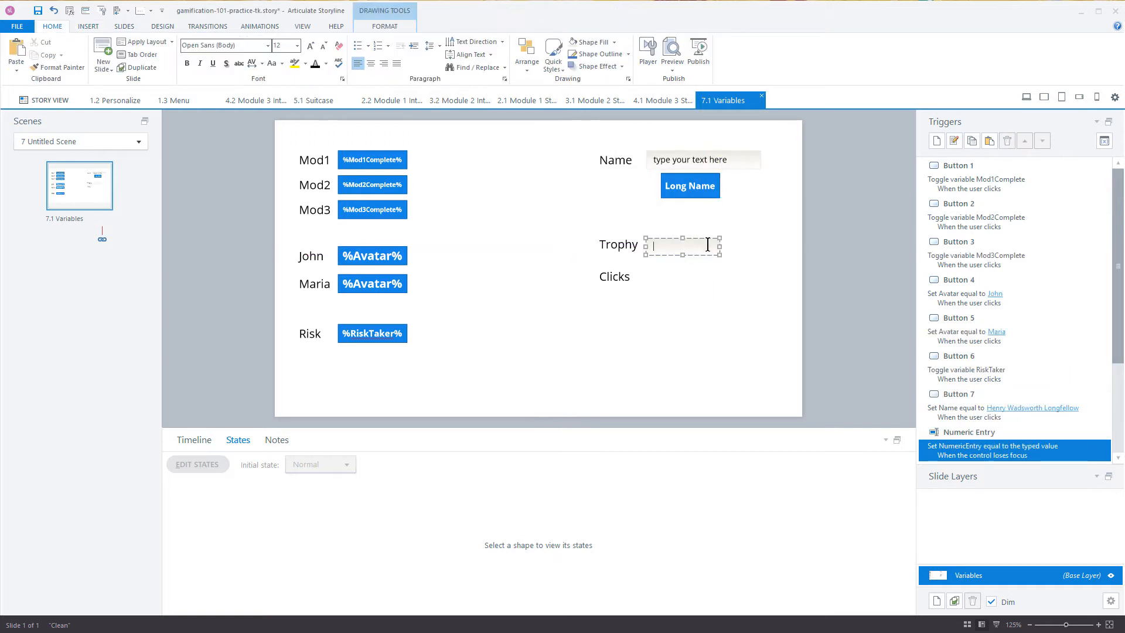
Step: Edit the numeric-entry field's trigger so the typed value is stored in the Trophy variable
double_click(968, 449)
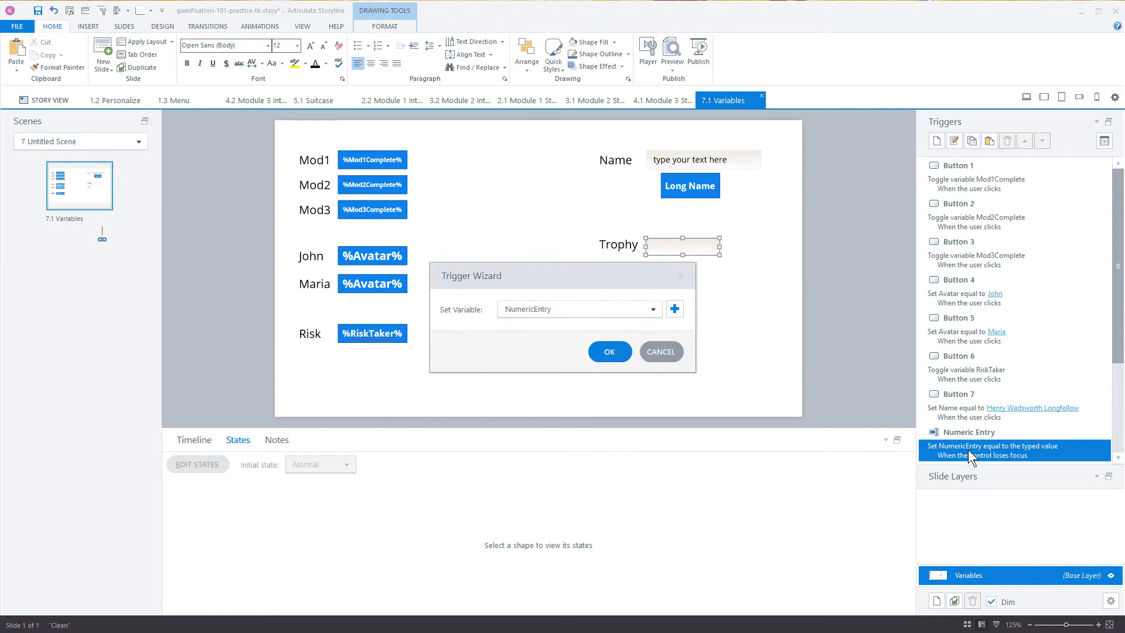
left_click(652, 311)
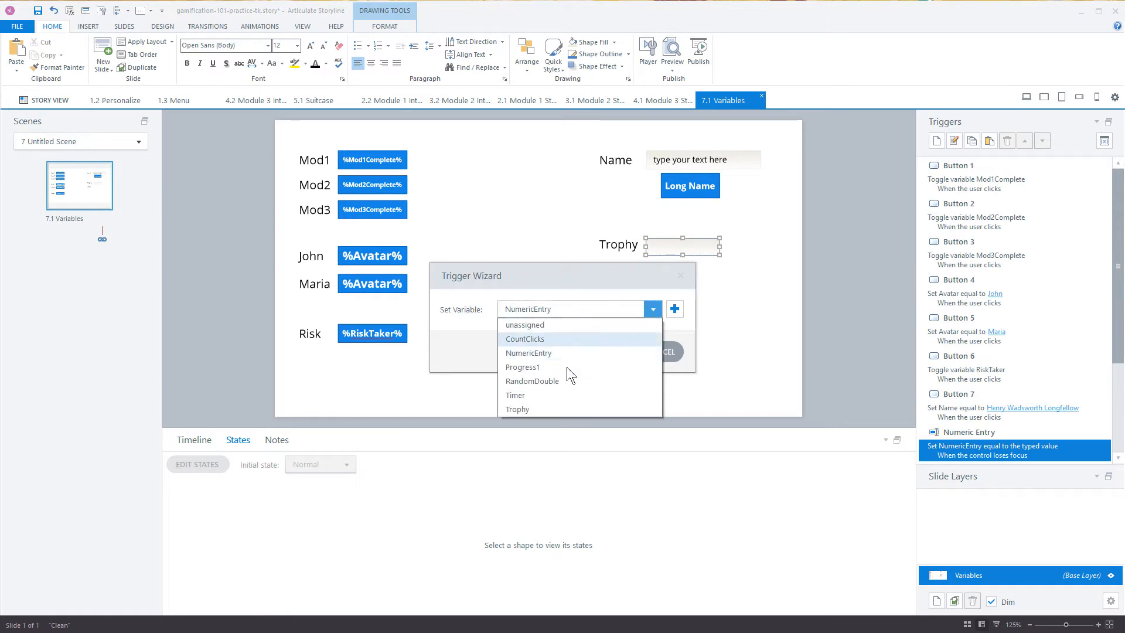
left_click(543, 408)
left_click(610, 354)
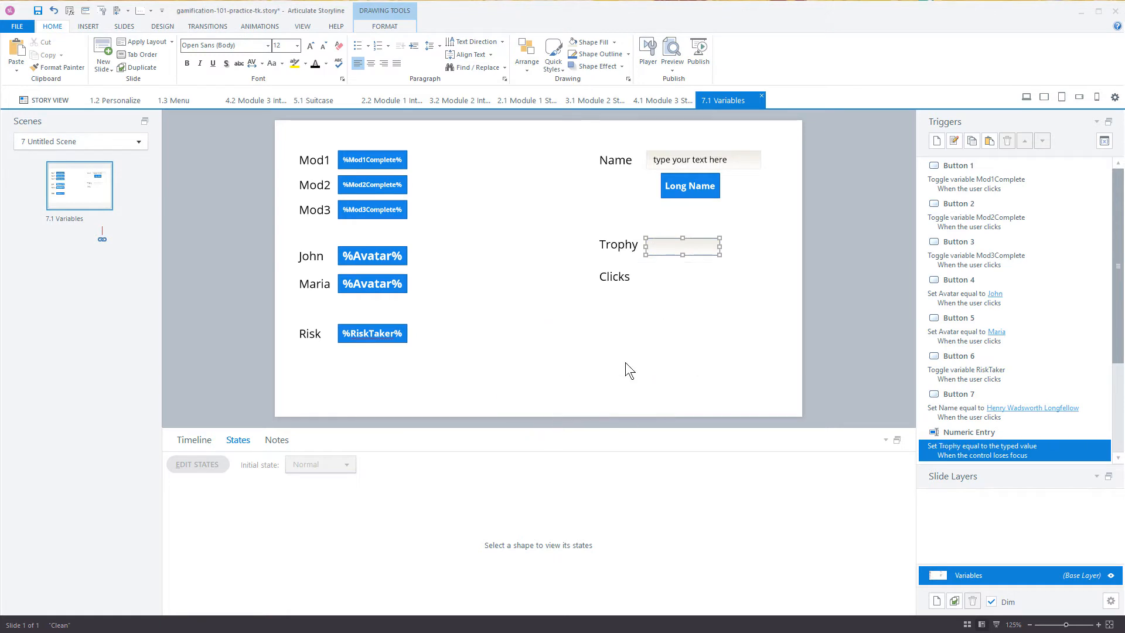
Step: Place a copy of the Trophy numeric-entry field beside the Clicks label
left_click(637, 277)
left_click(637, 277)
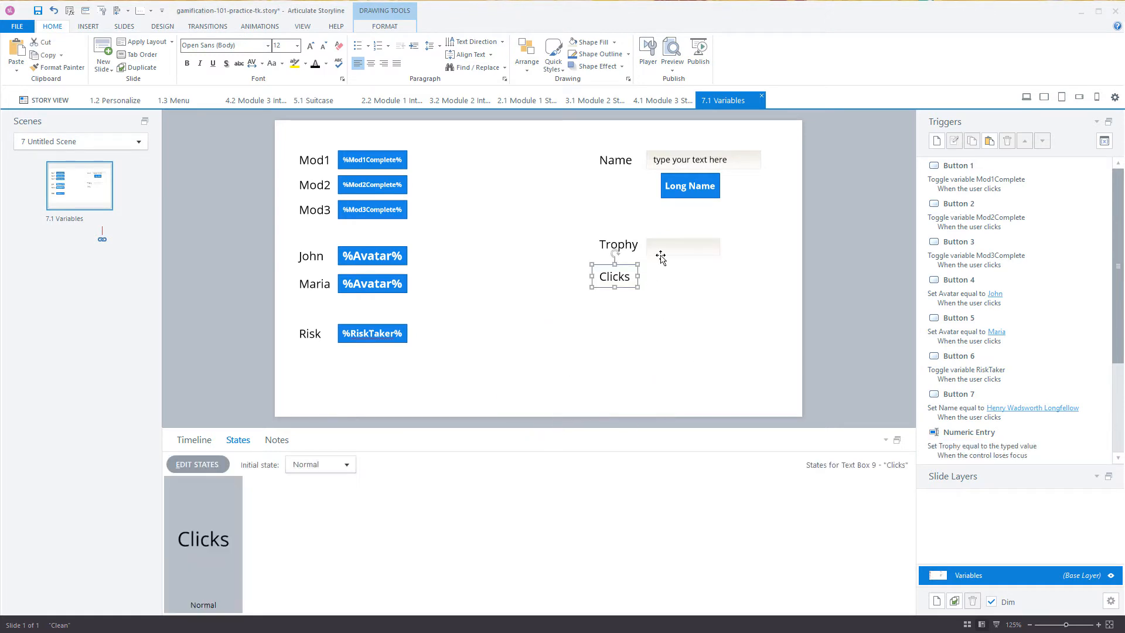
left_click(660, 258)
left_click_drag(661, 258, 666, 286)
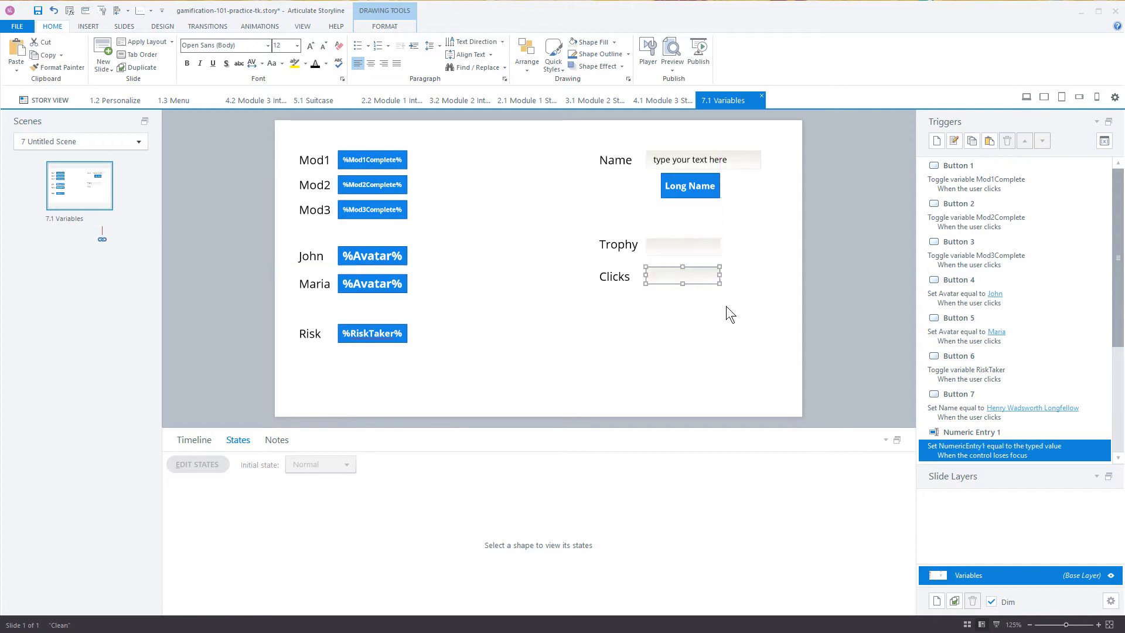
Step: Edit the Clicks field's trigger so the typed value is stored in the CountClicks variable, and save the project
double_click(957, 456)
left_click(547, 304)
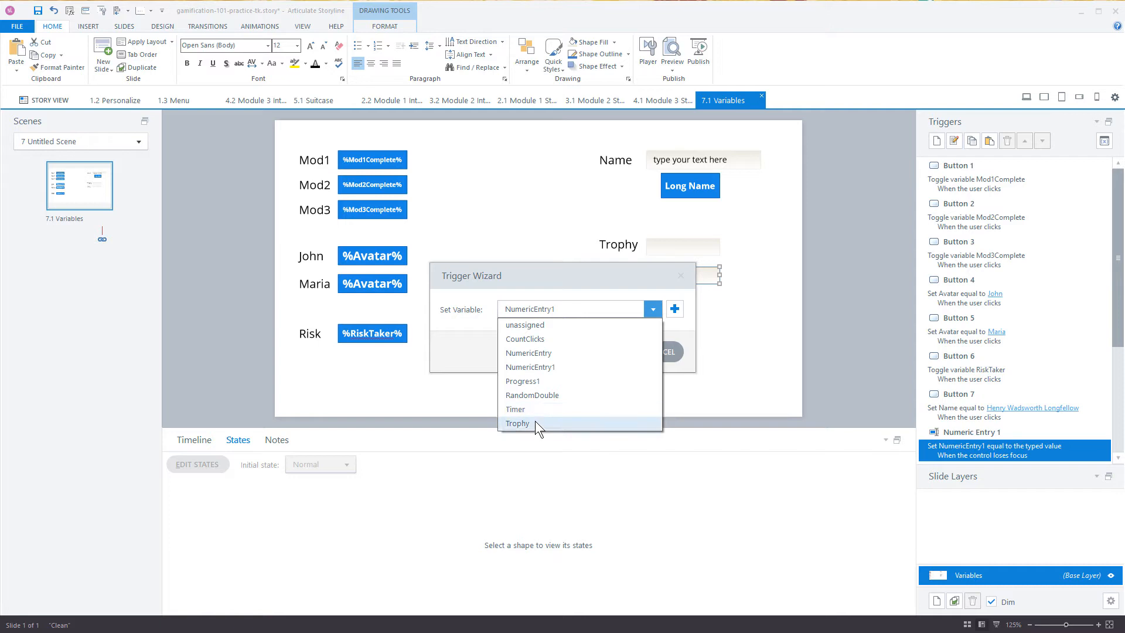
left_click(522, 339)
left_click(608, 352)
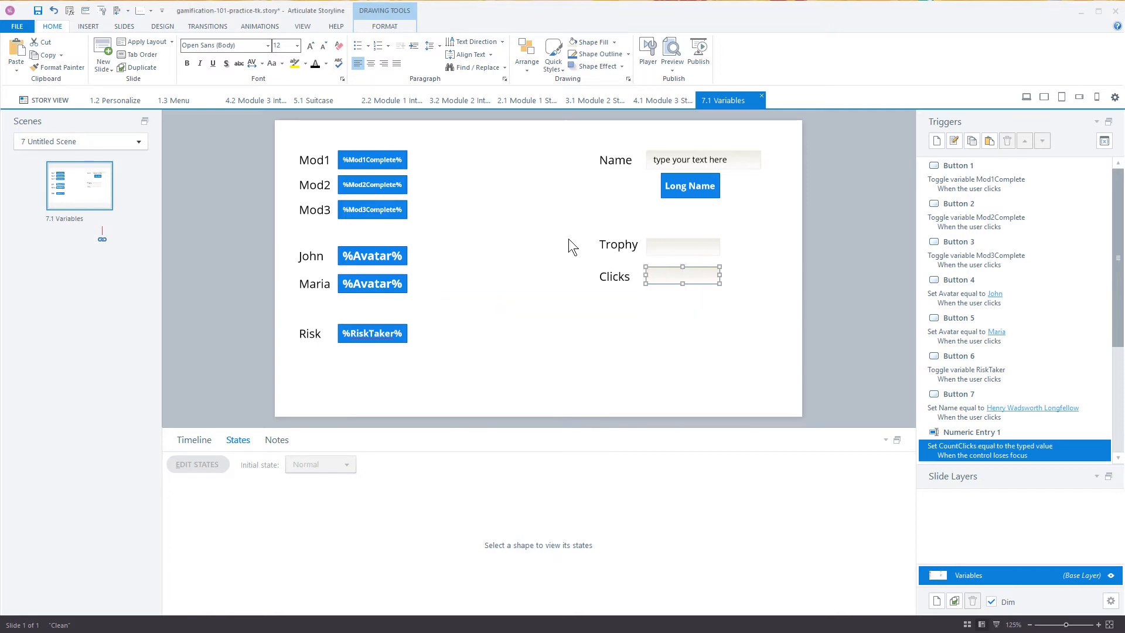
left_click(835, 241)
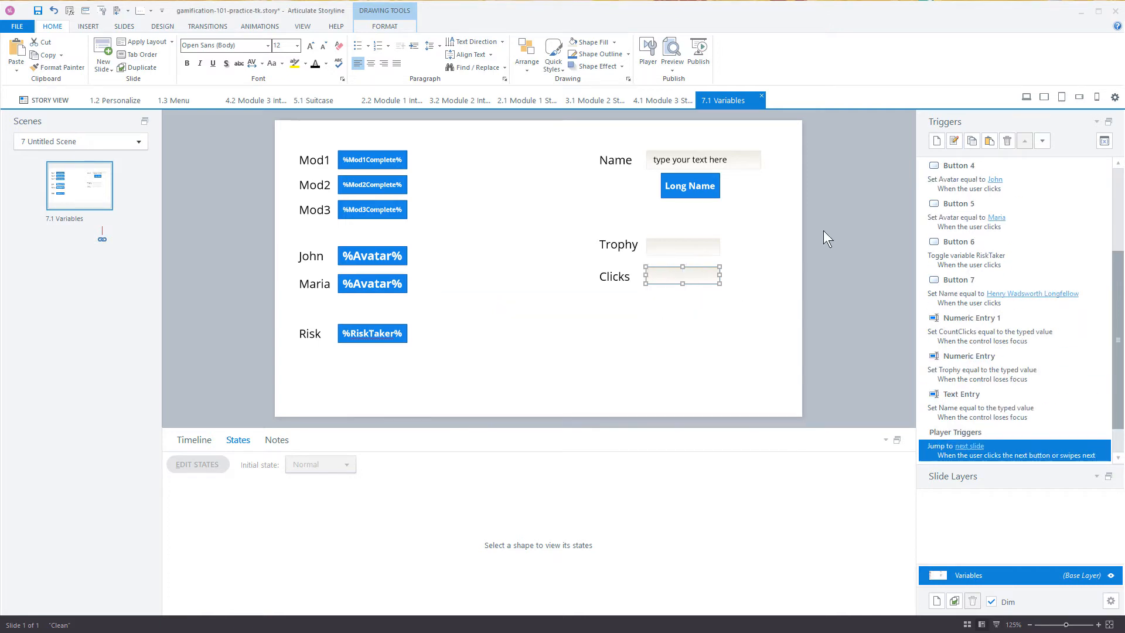
left_click(44, 14)
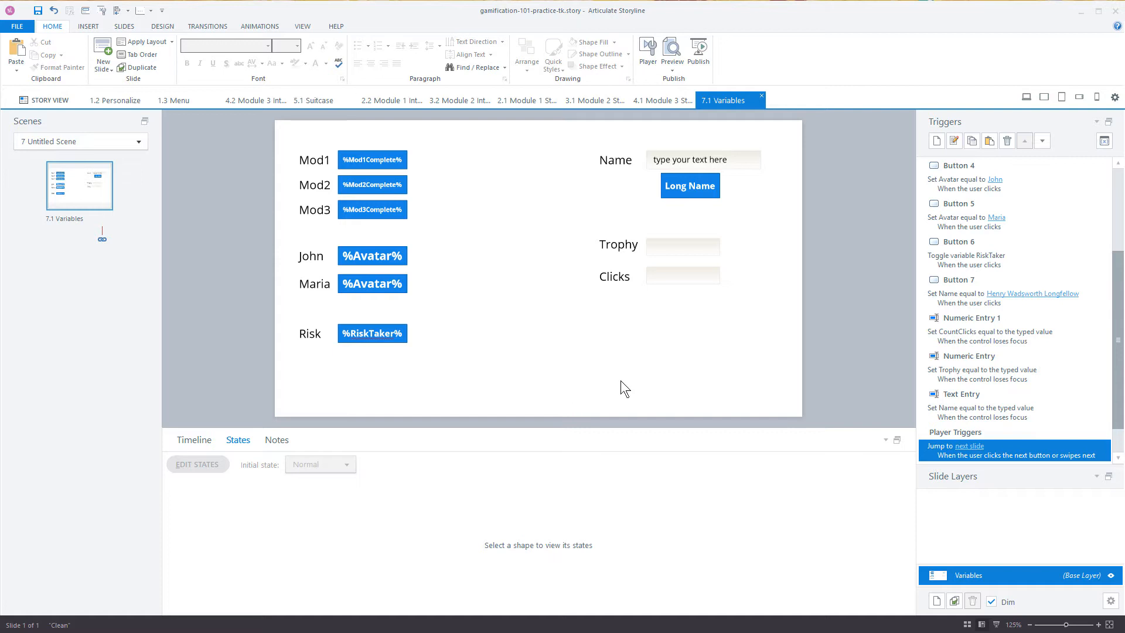
Step: Format the slide background with a solid near-black theme color fill for this slide only
right_click(514, 291)
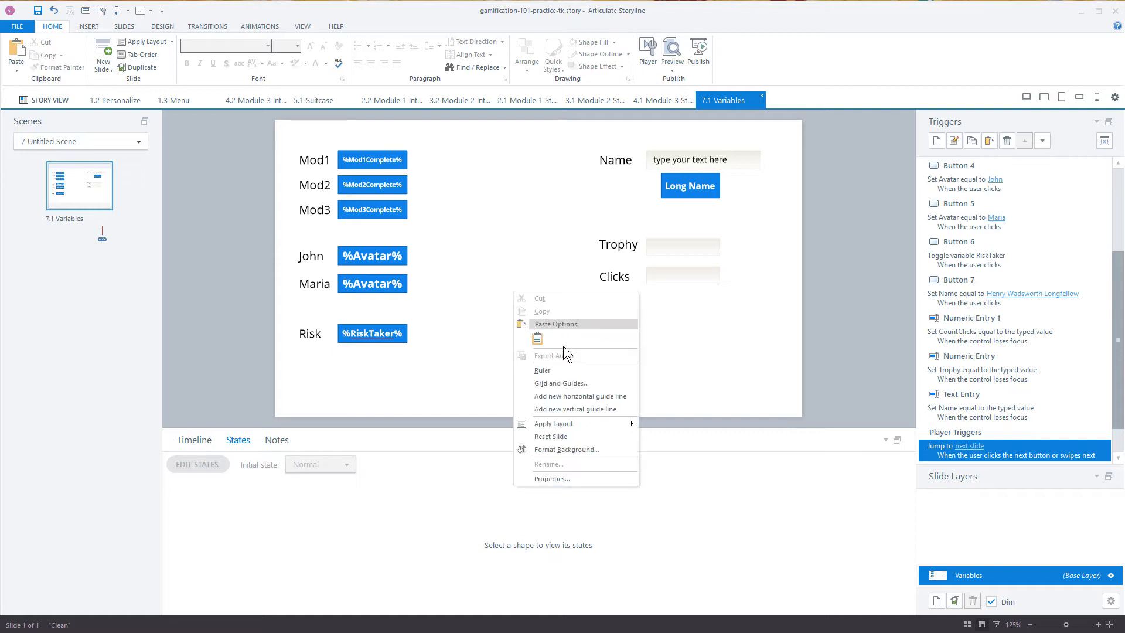
left_click(578, 453)
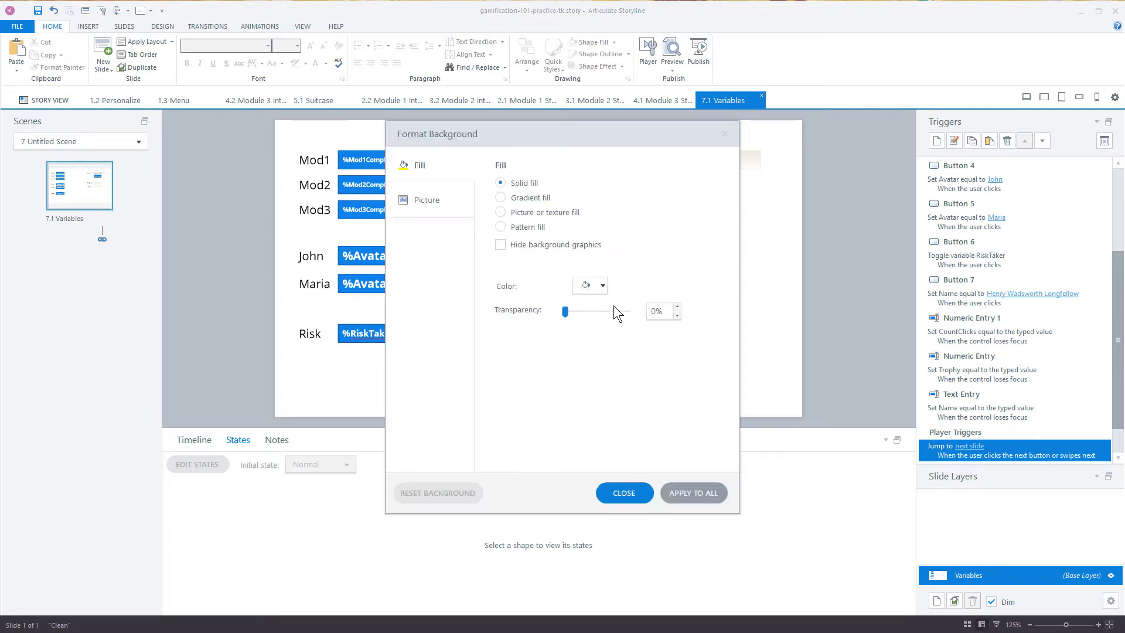
left_click(600, 286)
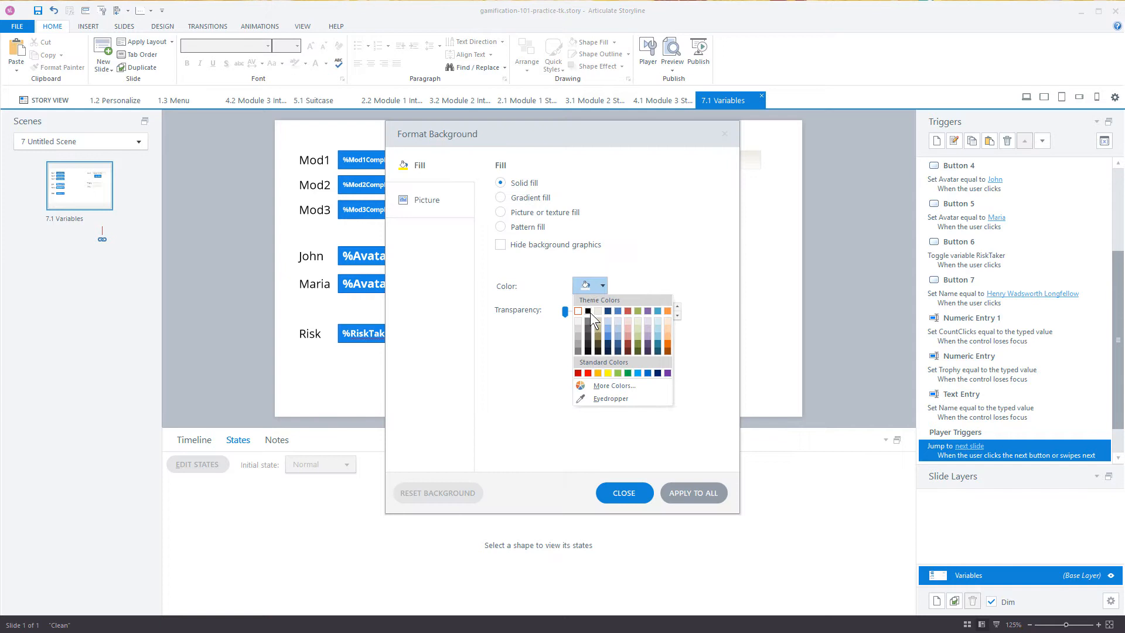
left_click(589, 343)
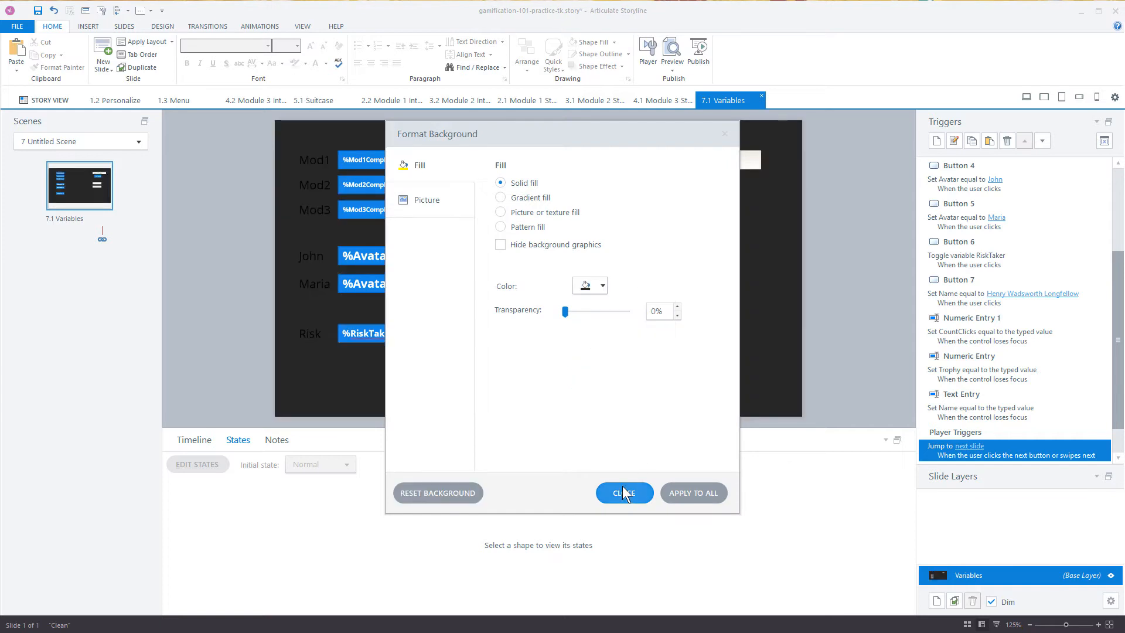
left_click(624, 493)
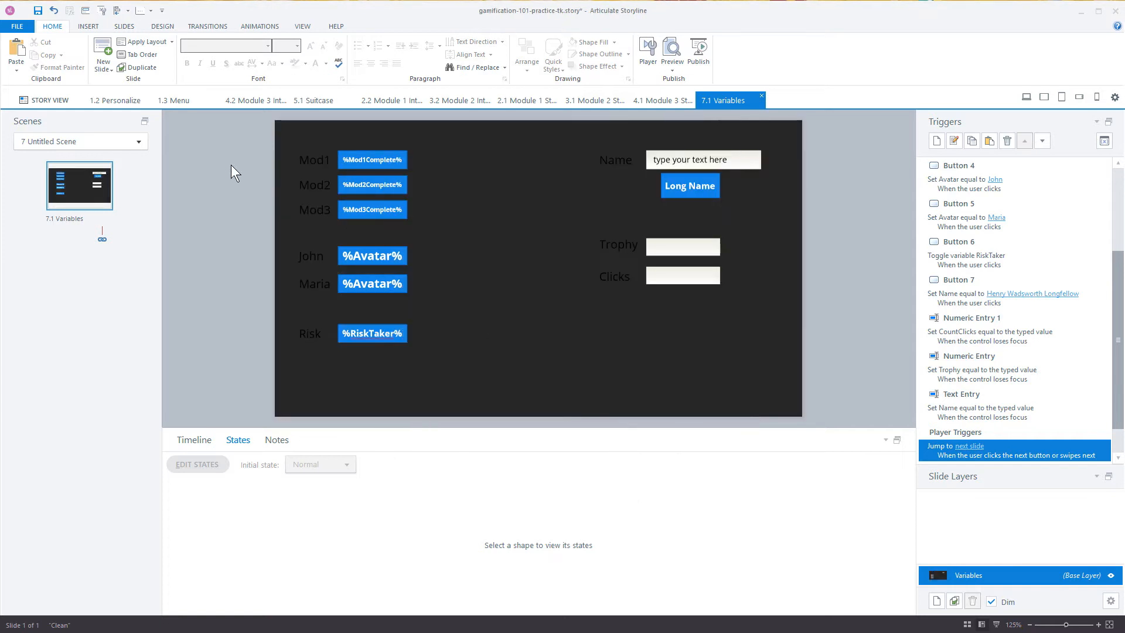
Step: Change the font color of all the labels in both columns of the Variables slide to white
left_click_drag(226, 126, 368, 402)
left_click(326, 63)
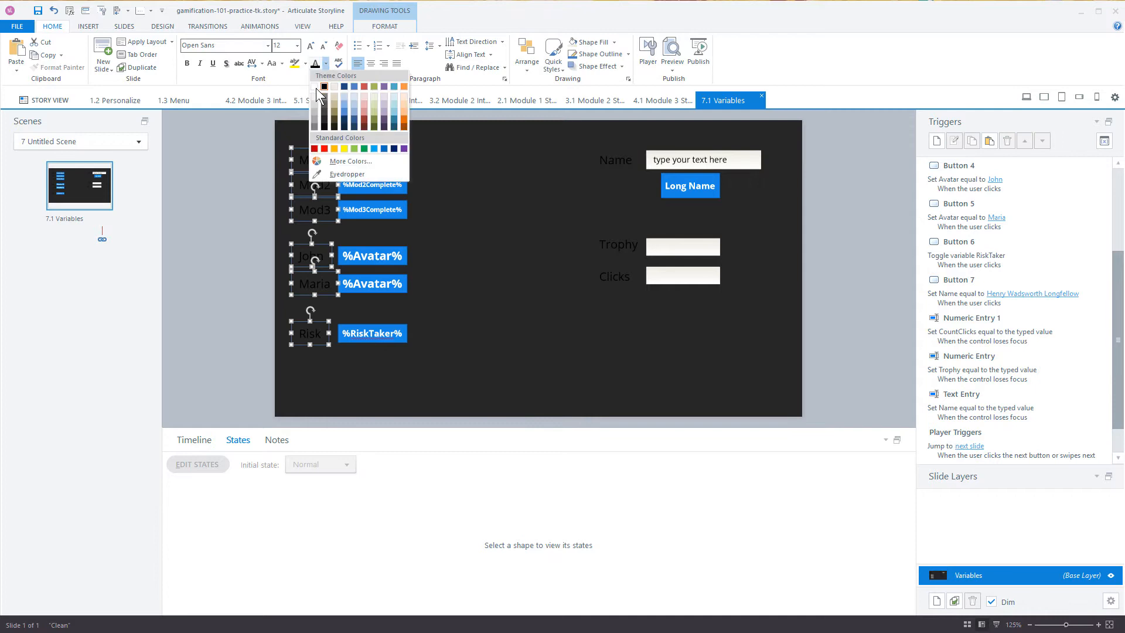
left_click(315, 88)
left_click_drag(567, 115, 652, 322)
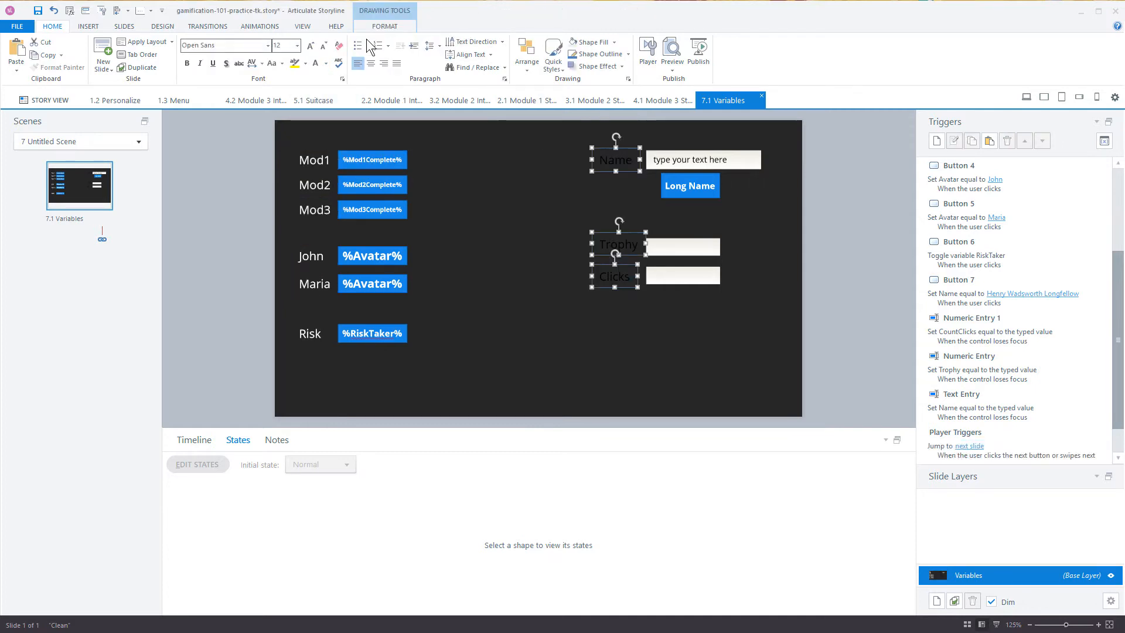
left_click(315, 63)
left_click(820, 233)
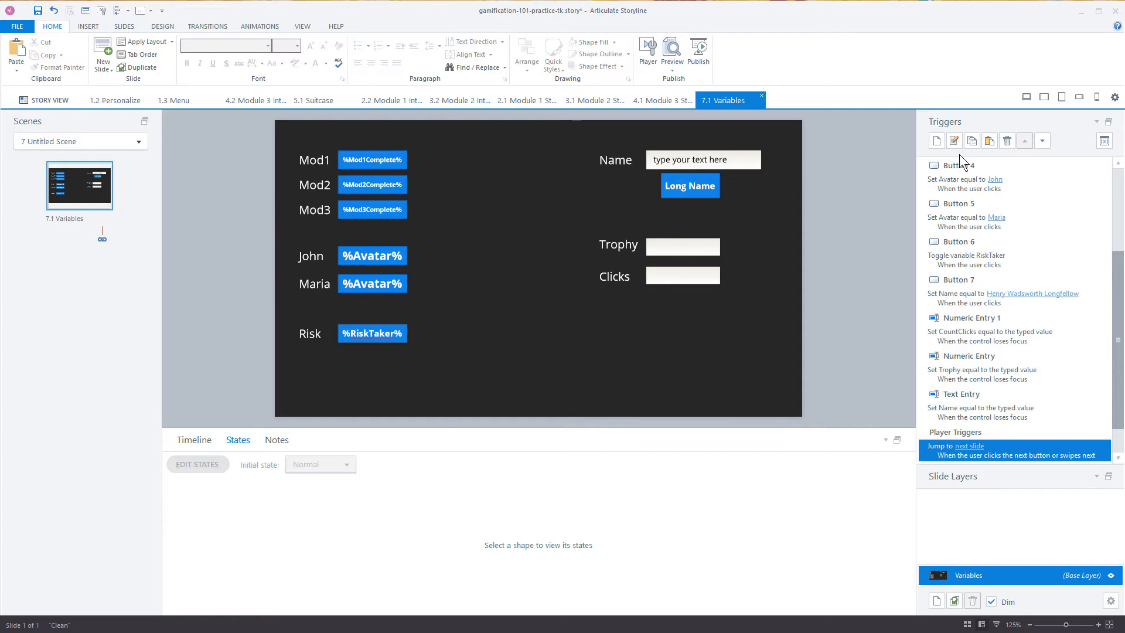
Step: Delete the unused NumericEntry, NumericEntry1 and TextEntry variables from the project's variable list
left_click(1104, 141)
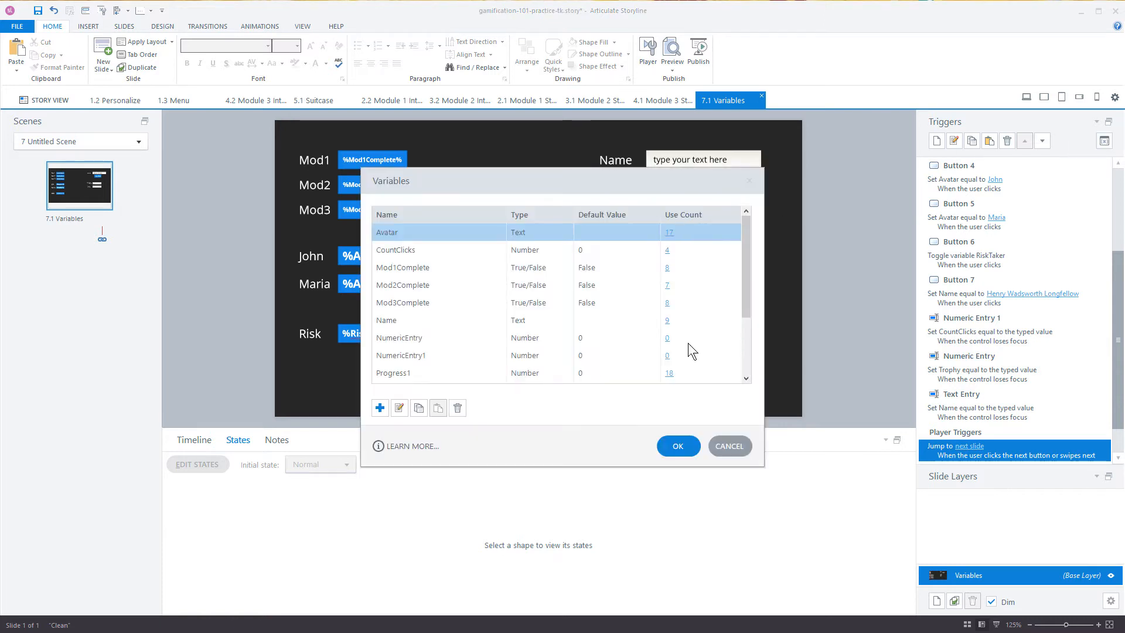
left_click(409, 339)
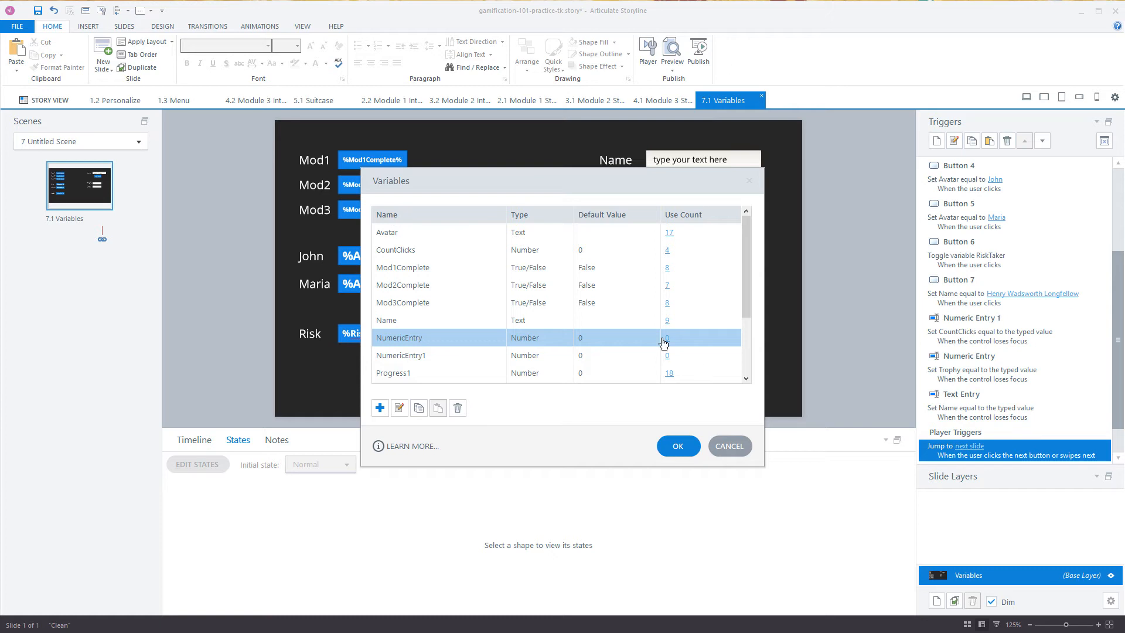
left_click(458, 408)
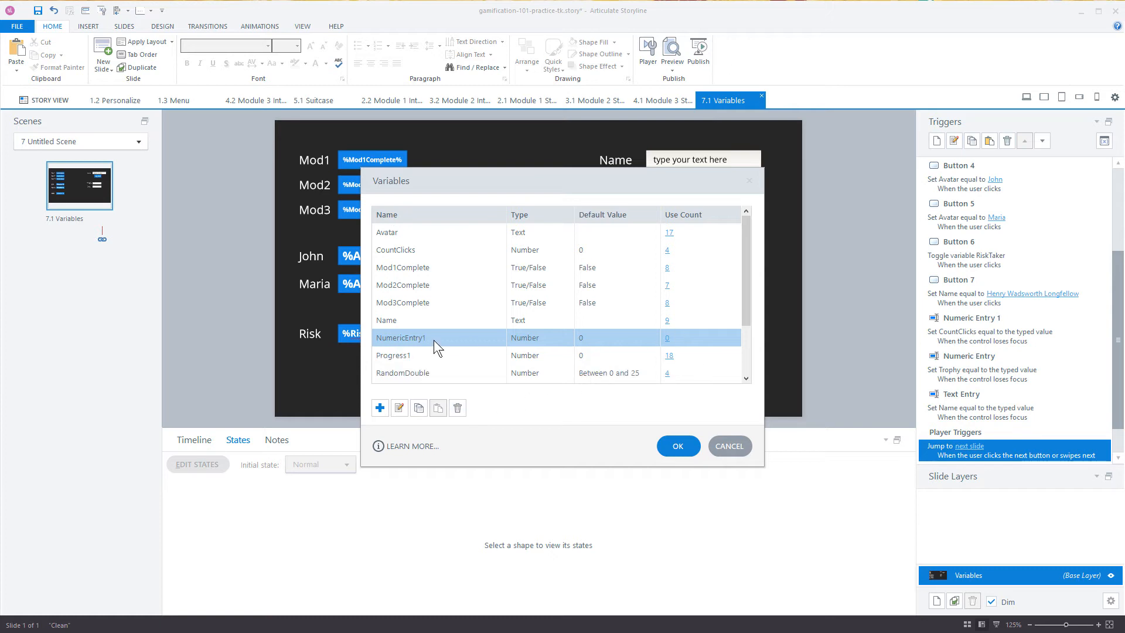
left_click(457, 408)
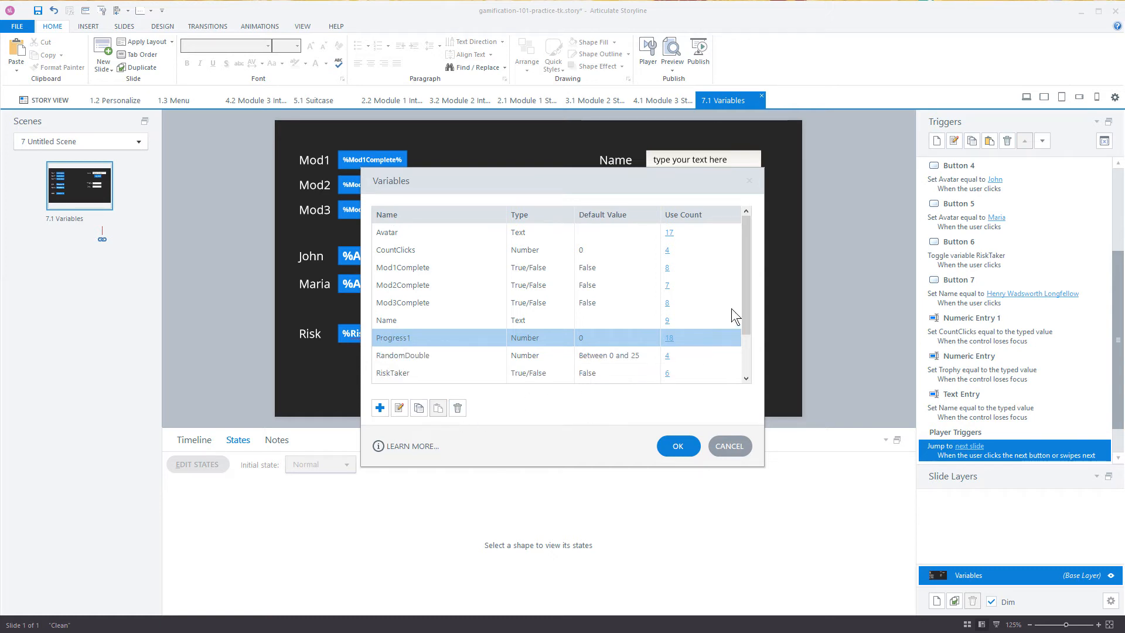
left_click_drag(748, 287, 744, 337)
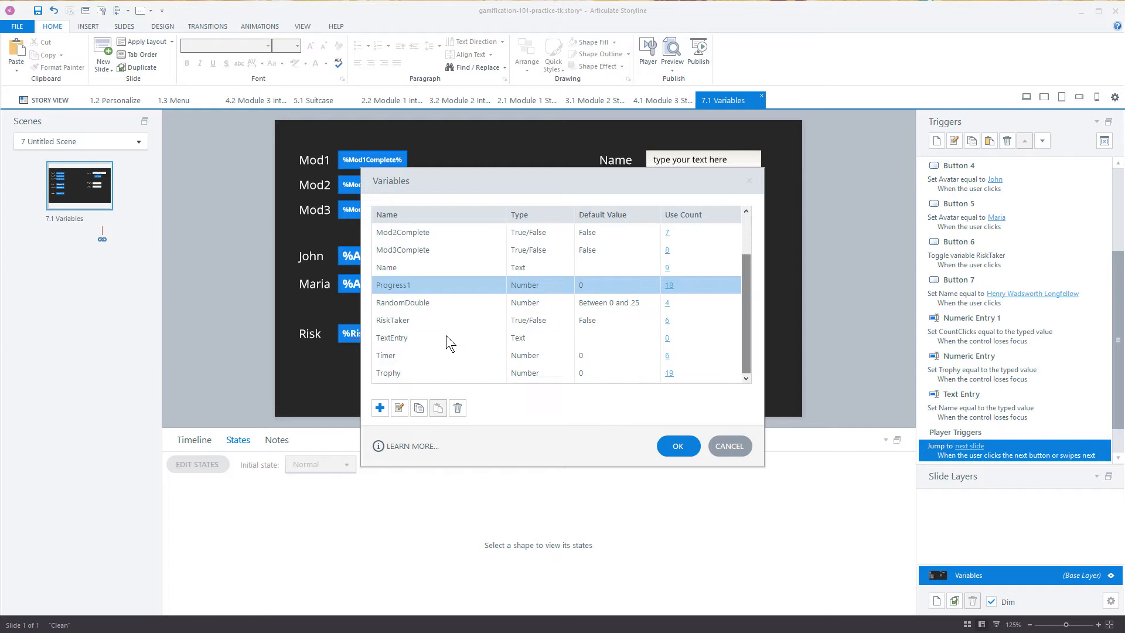
left_click(398, 339)
left_click(458, 407)
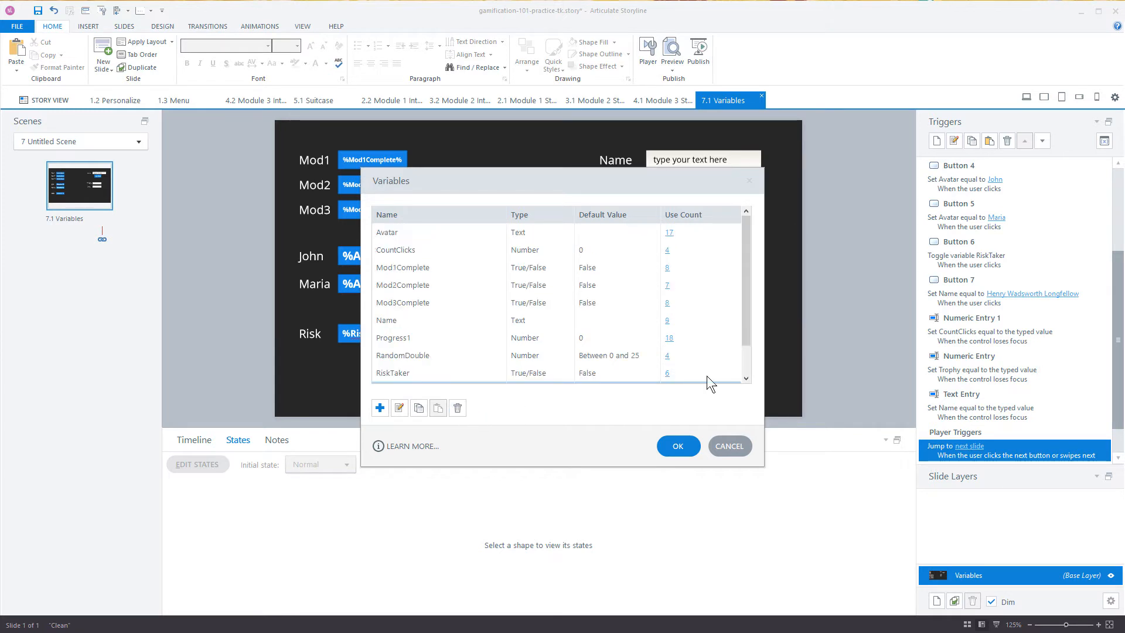
left_click_drag(752, 383, 748, 278)
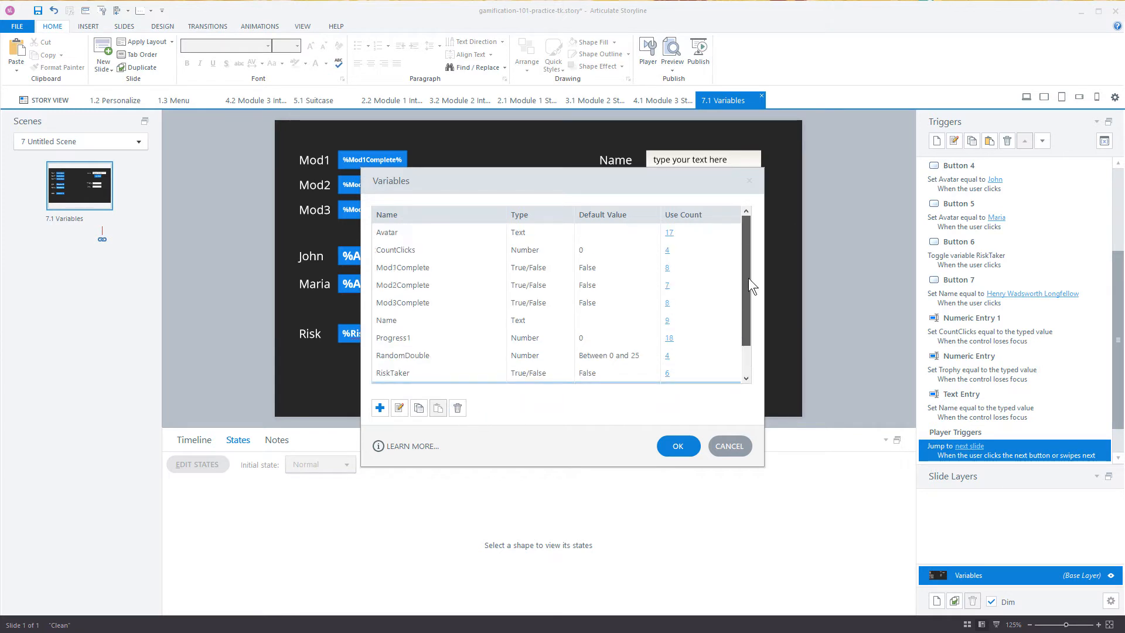
left_click(678, 447)
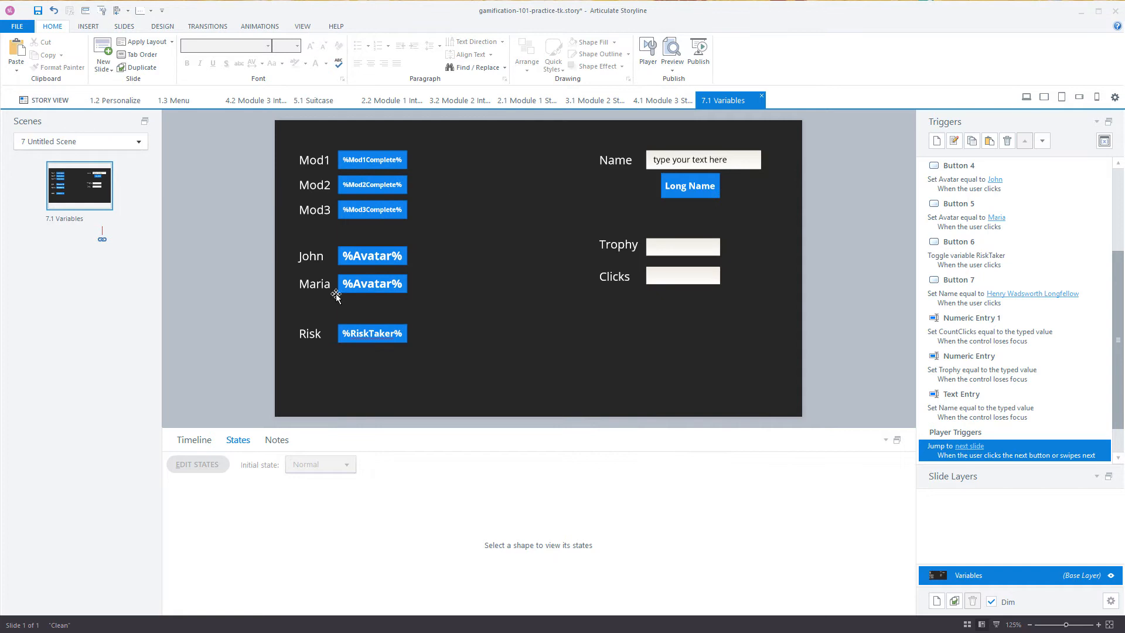
Step: Open the player properties from Story View and delete the existing Set Variables player tab
left_click(50, 101)
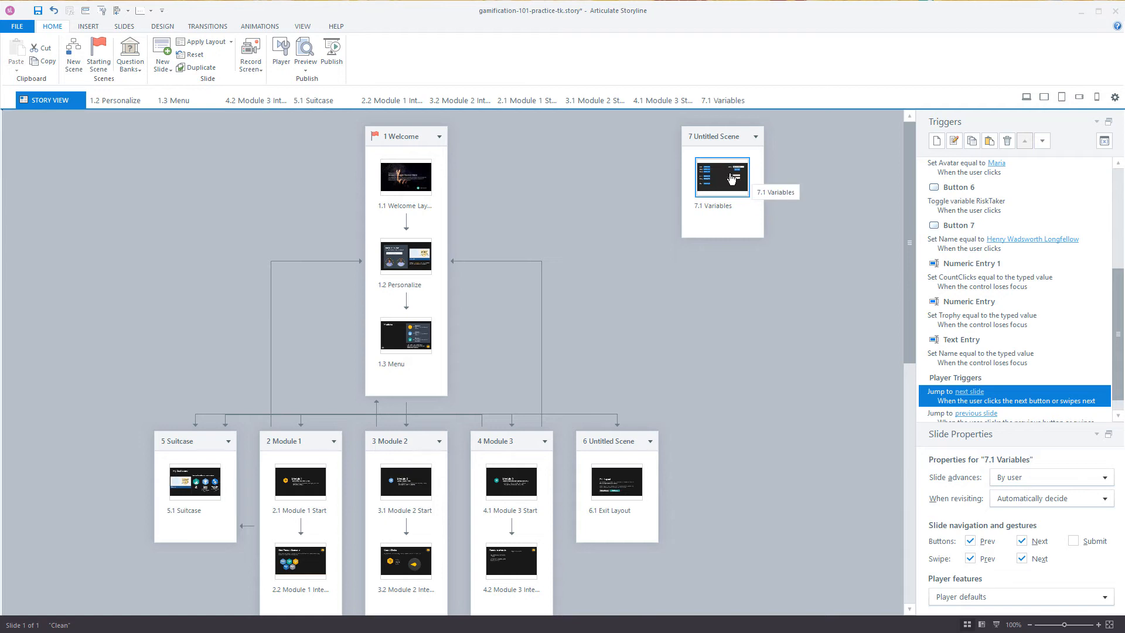
left_click(271, 54)
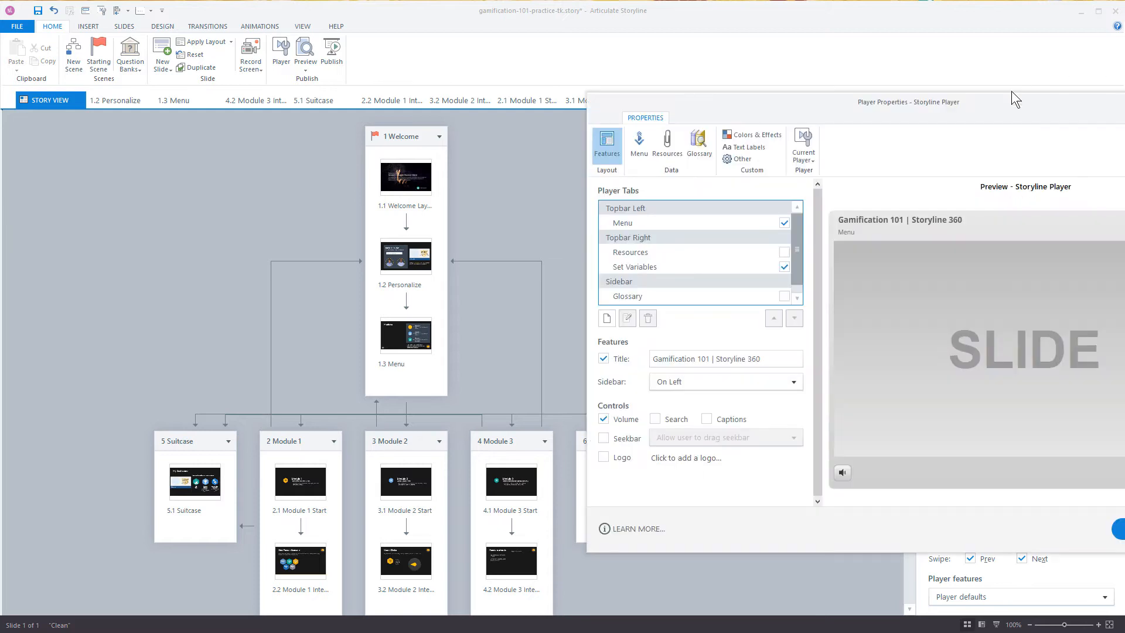
left_click_drag(1001, 102, 756, 80)
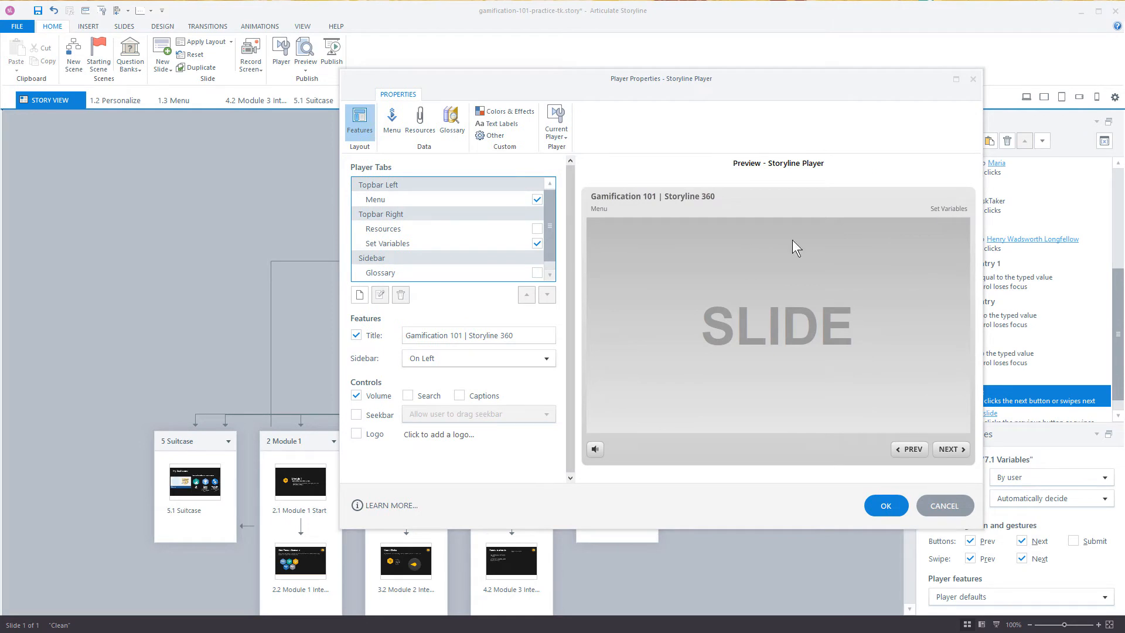
left_click(536, 243)
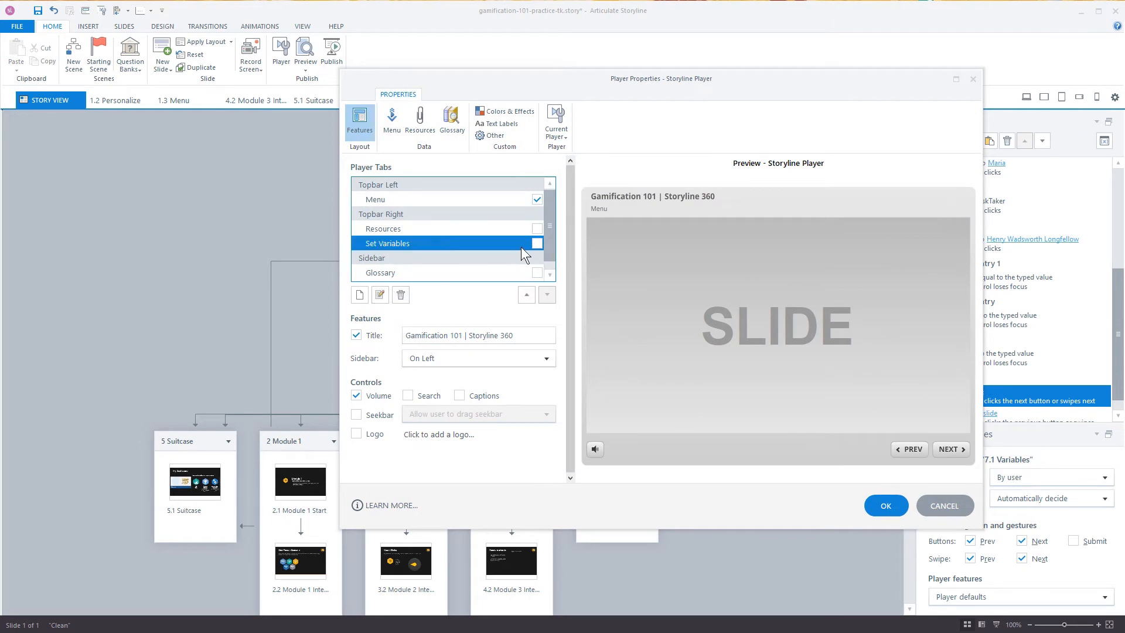
left_click(401, 295)
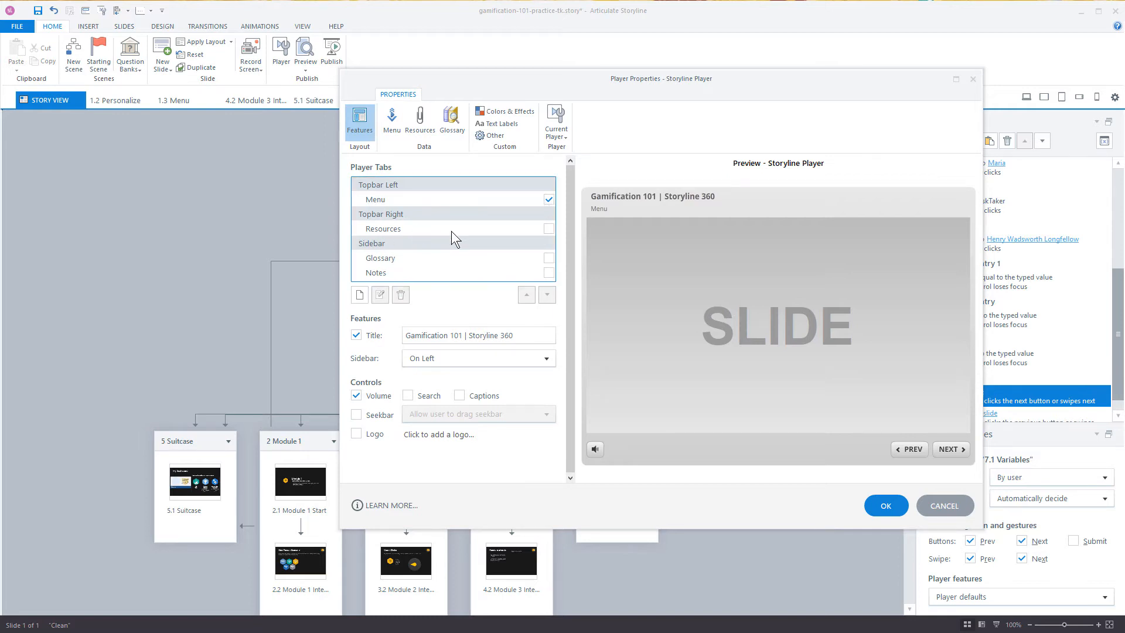
Step: Create a Topbar Right player tab named Set Variables that lightboxes slide 7.1 Variables when the user clicks
left_click(360, 295)
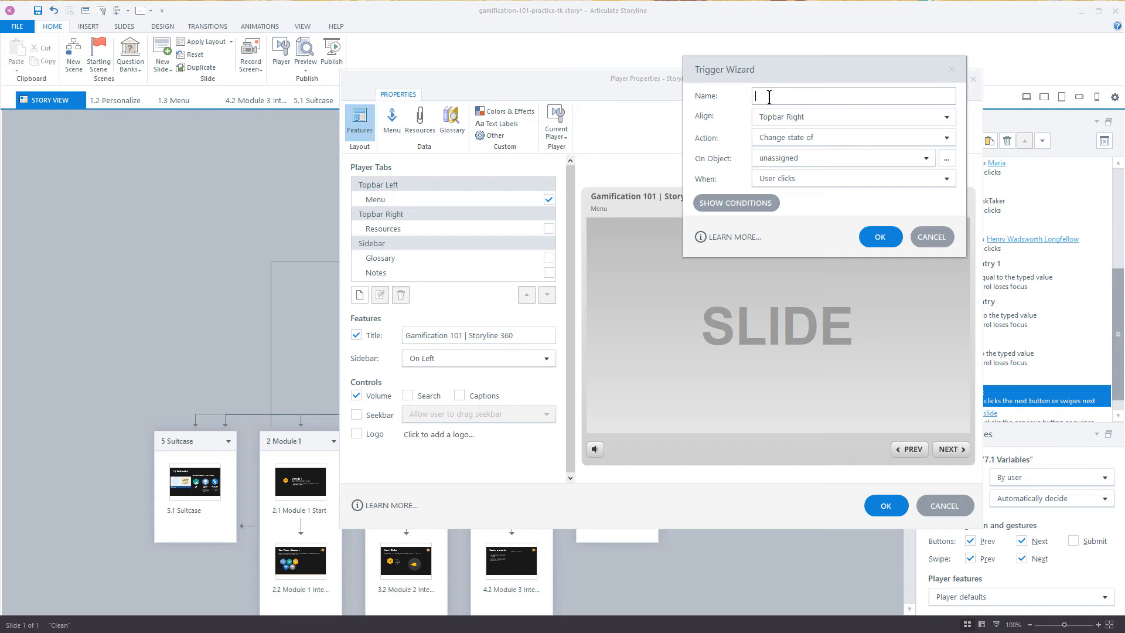
type("Set Variables")
left_click(786, 142)
left_click(785, 210)
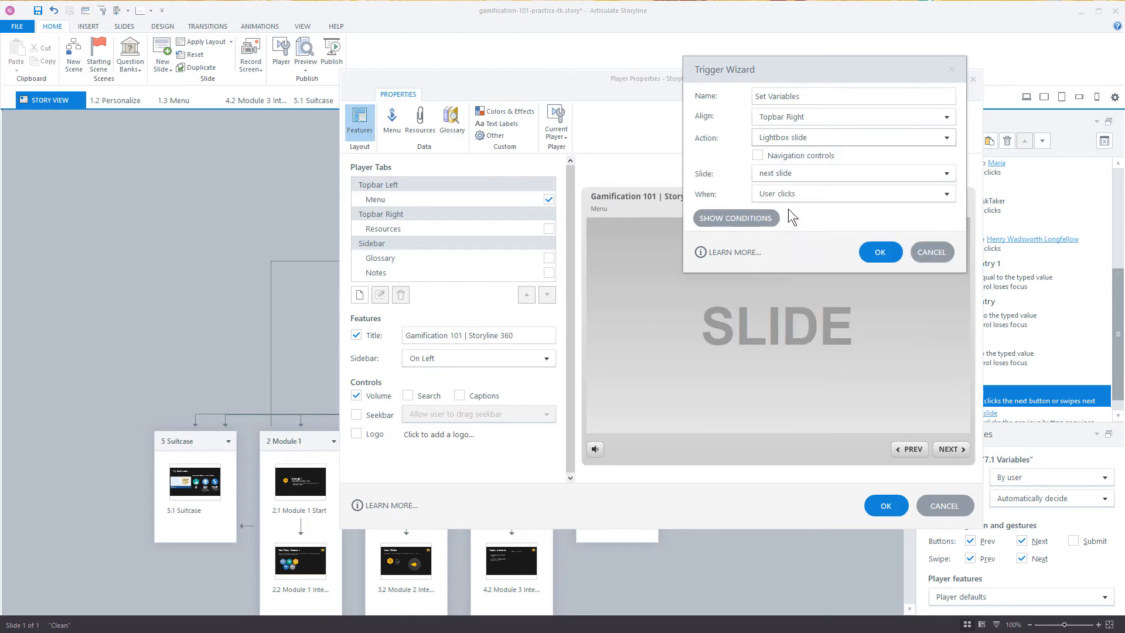
left_click(766, 173)
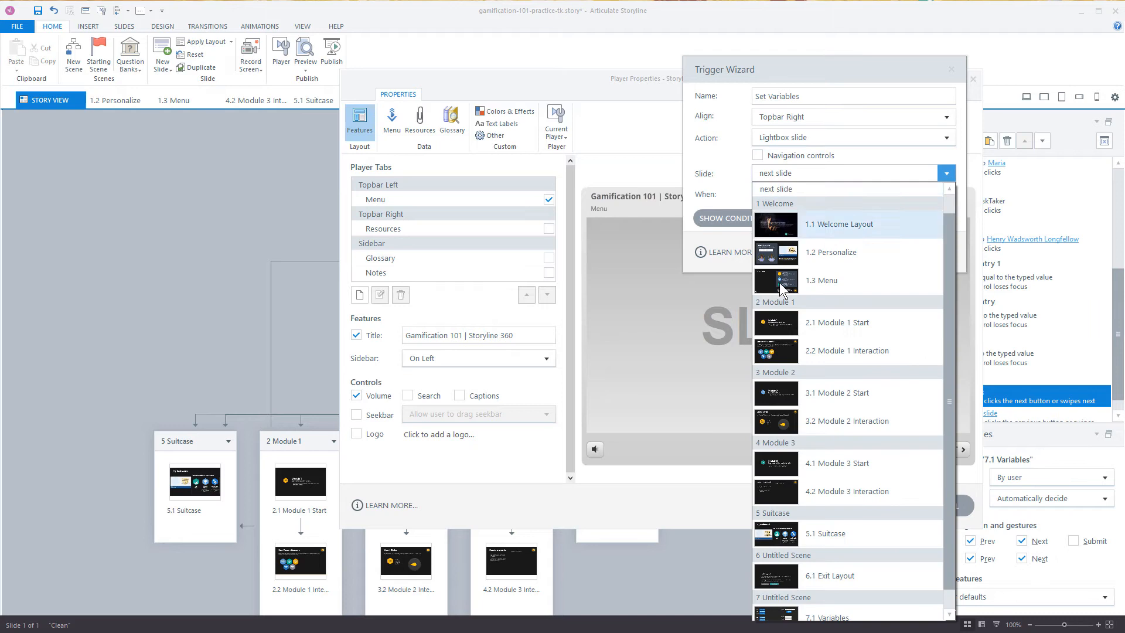
scroll(829, 310, "down", 1)
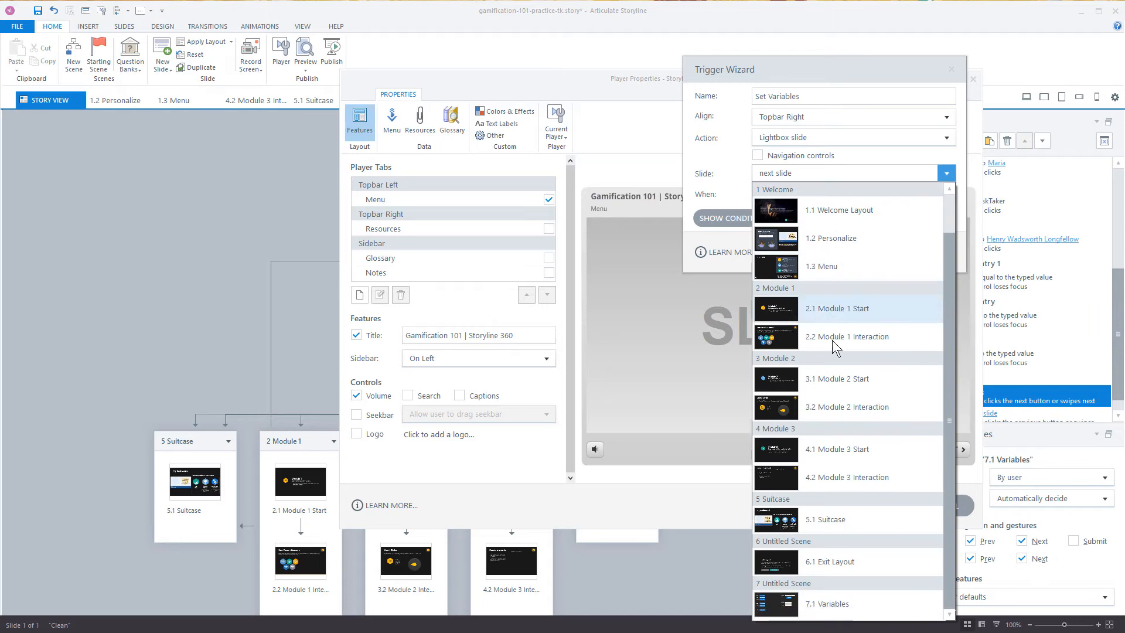
left_click(804, 603)
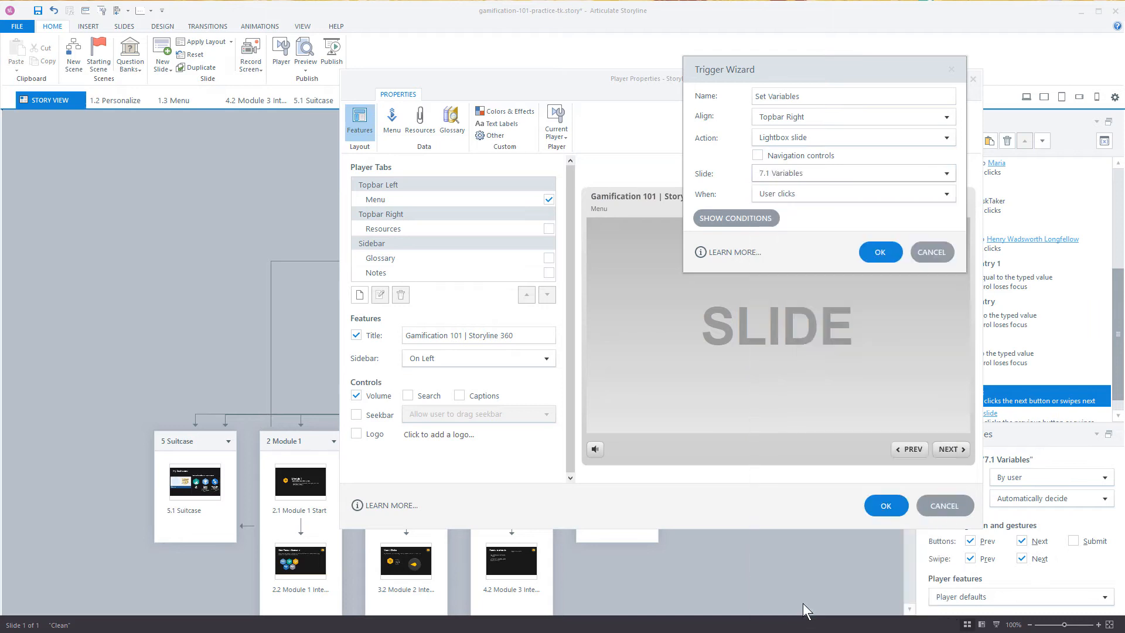
left_click(882, 252)
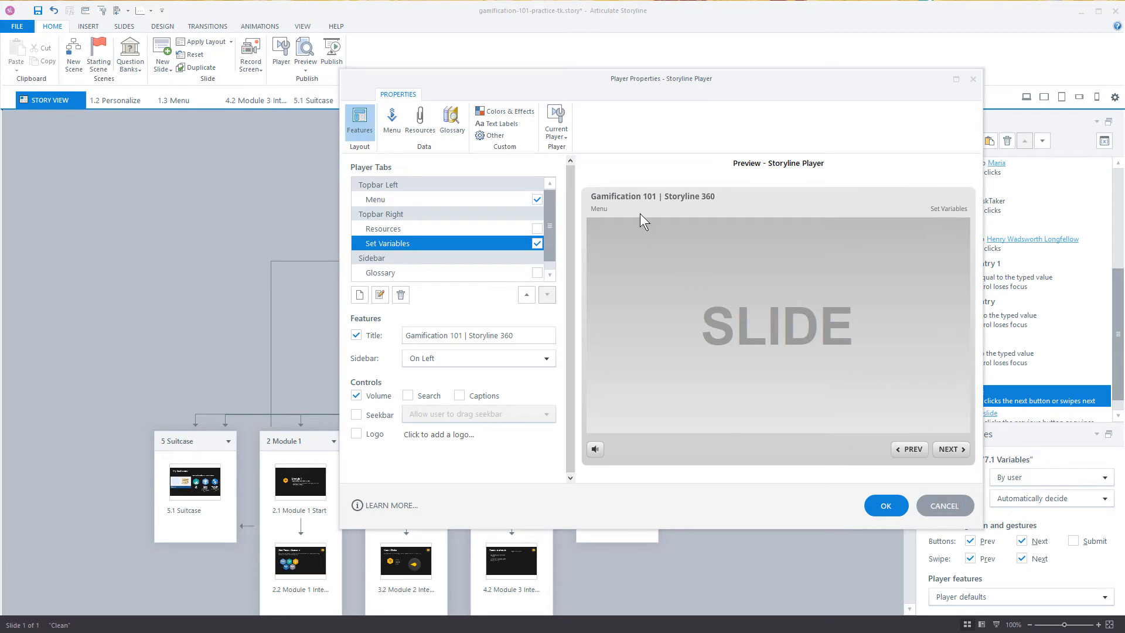
Step: Check the player menu for the Variables slide, then apply the player properties and save the project
left_click(597, 211)
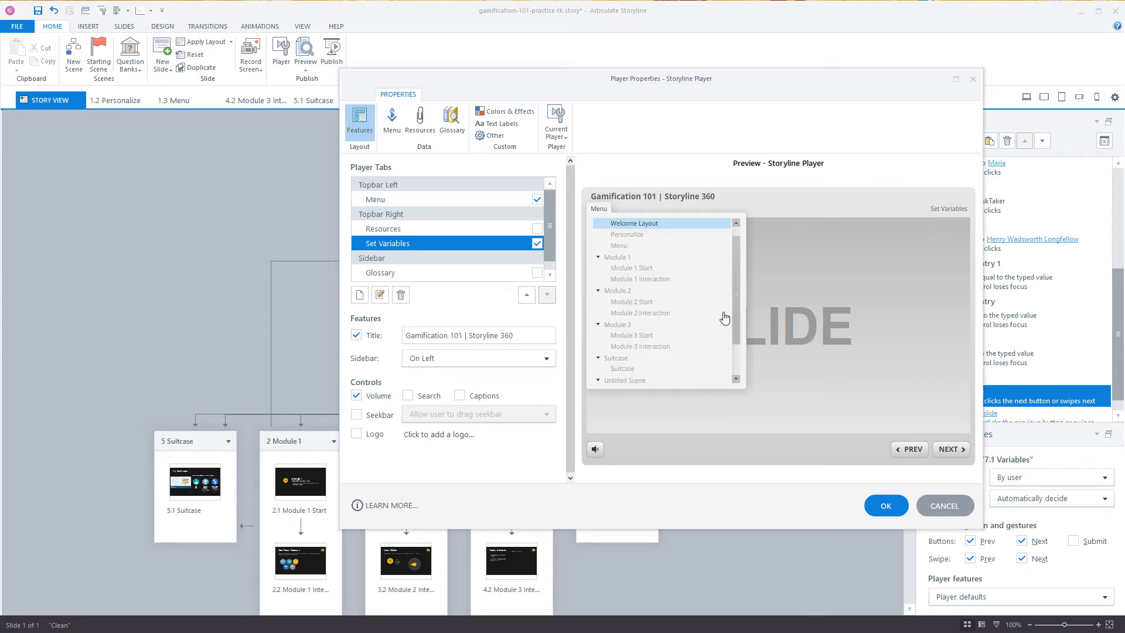
left_click_drag(737, 300, 737, 374)
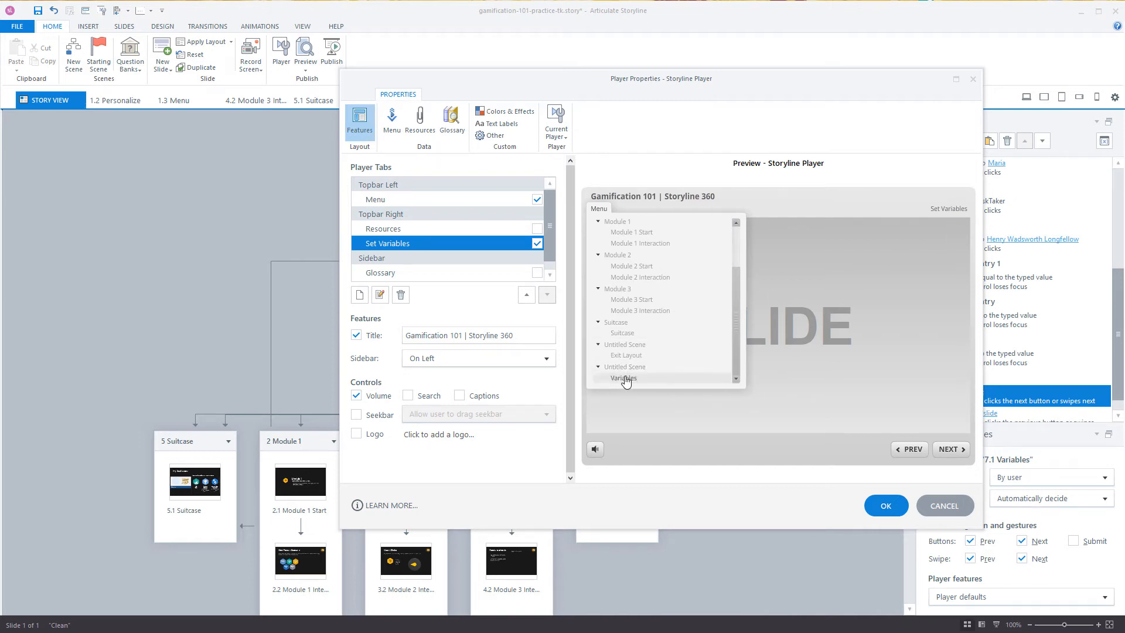
left_click(391, 132)
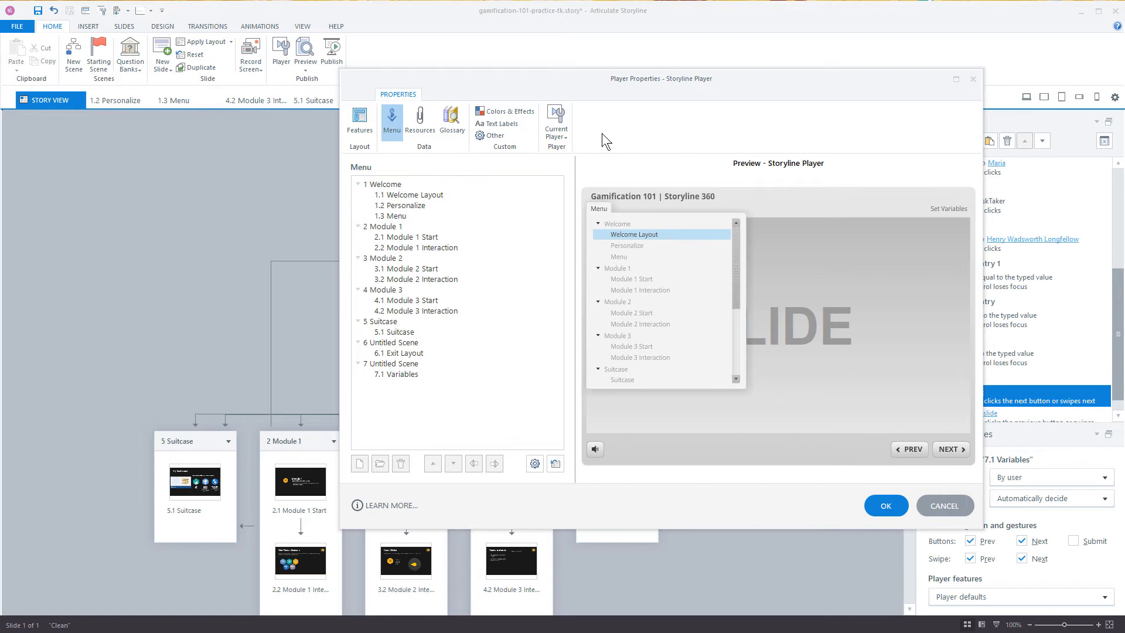
left_click(886, 508)
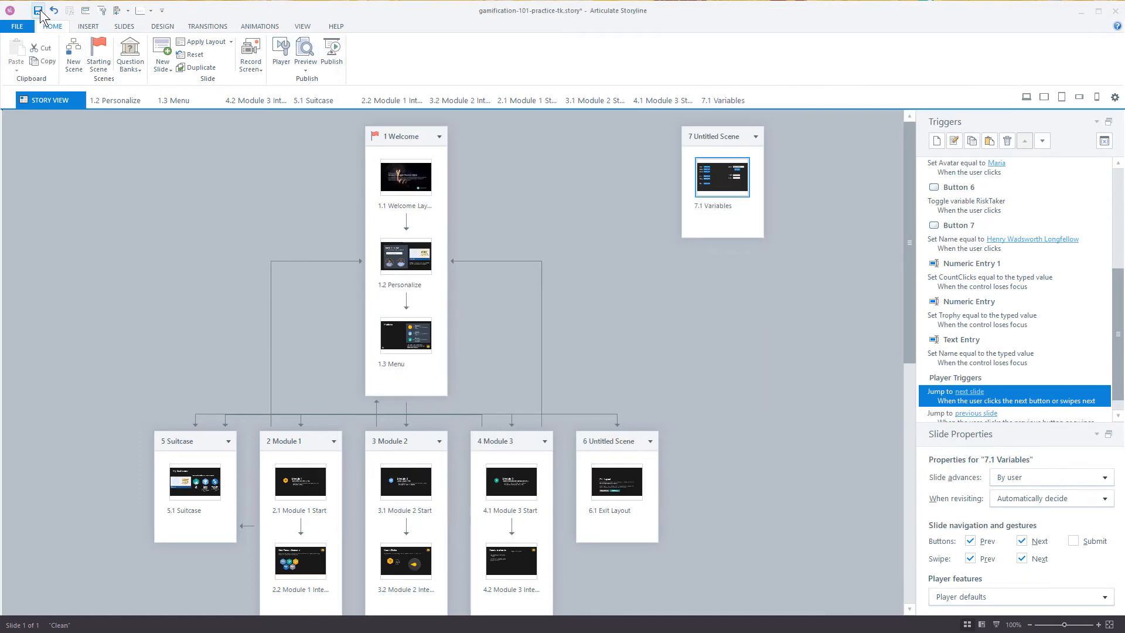
left_click(38, 11)
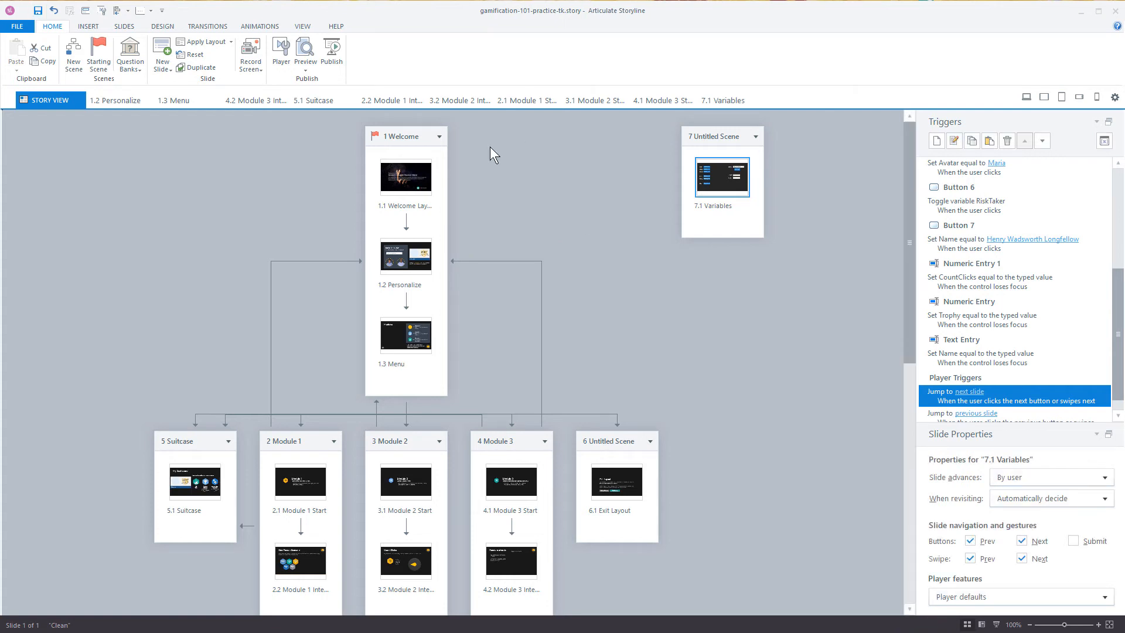
Step: Preview the entire project and open the Set Variables lightbox
left_click(305, 66)
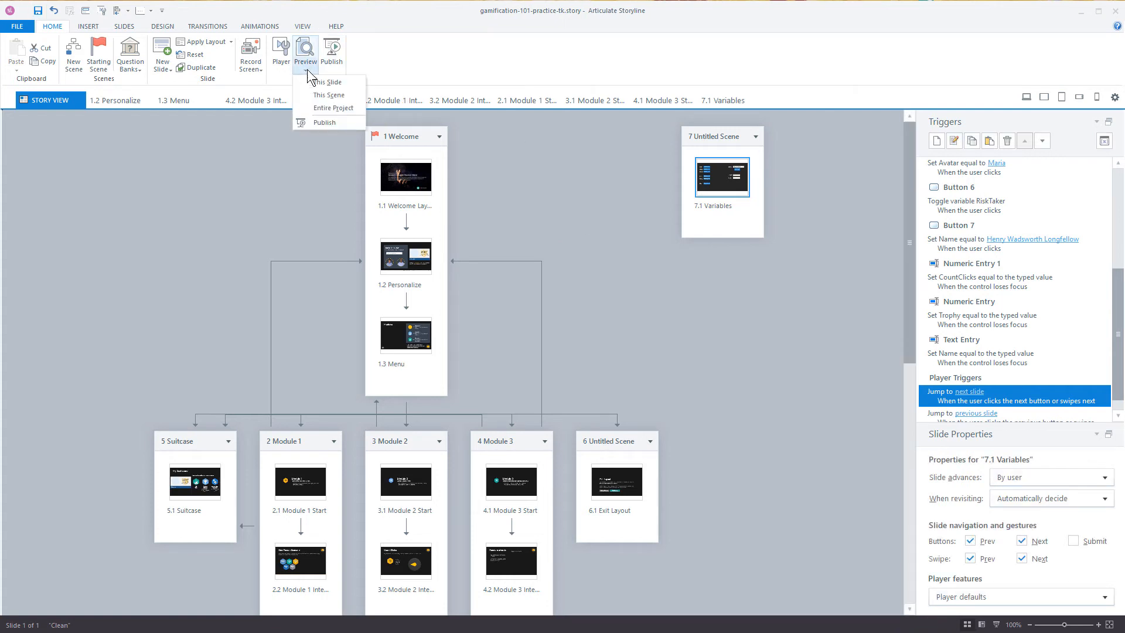
left_click(332, 107)
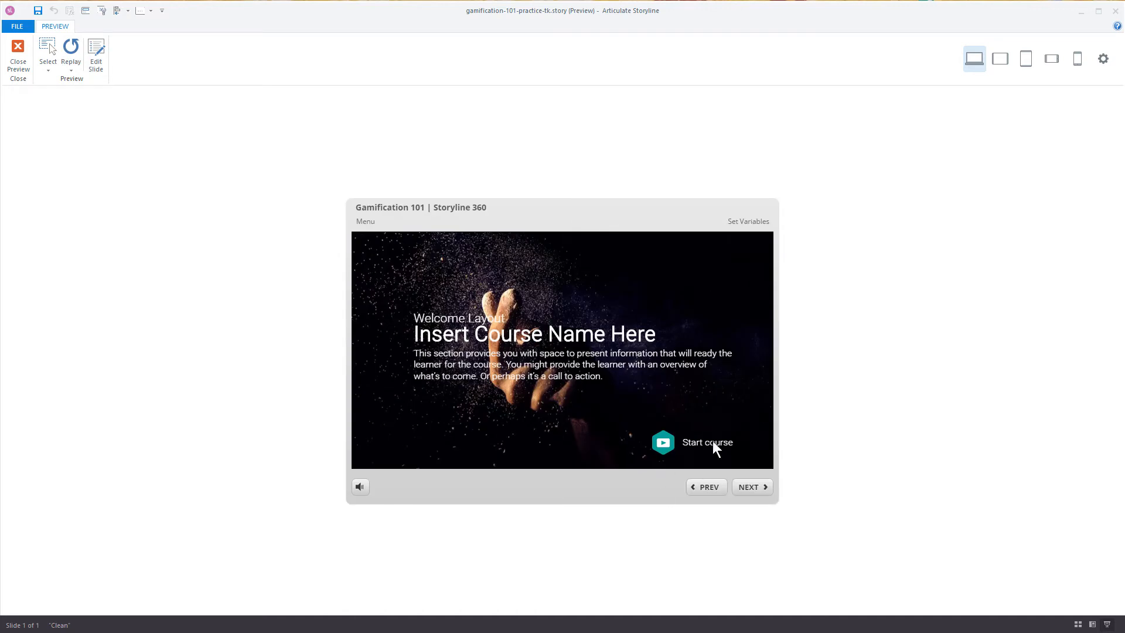
left_click(742, 226)
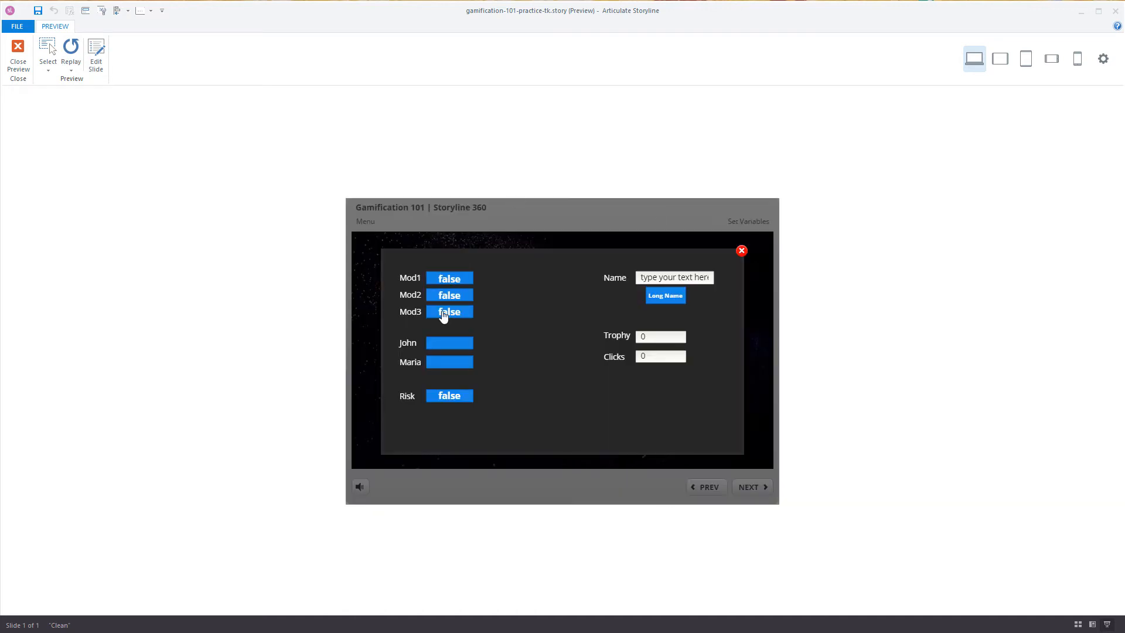
Step: Set test values in the lightbox: Mod1 and Risk to true, the long name, Trophy 10, Clicks 25 and avatar John
left_click(451, 280)
left_click(671, 297)
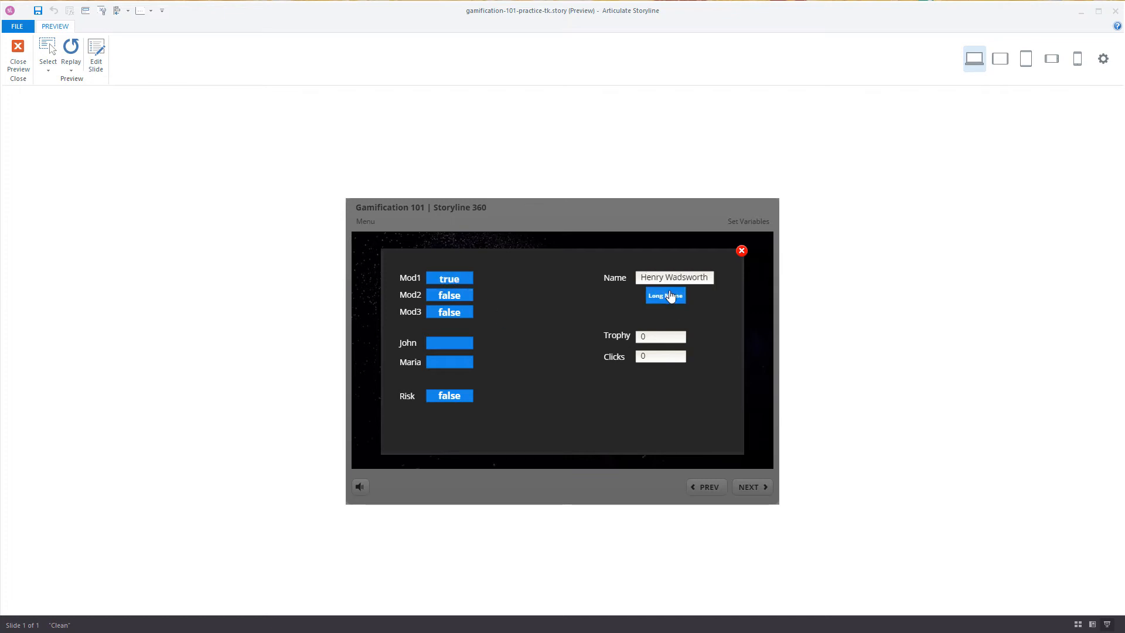
left_click(656, 337)
key("BackSpace")
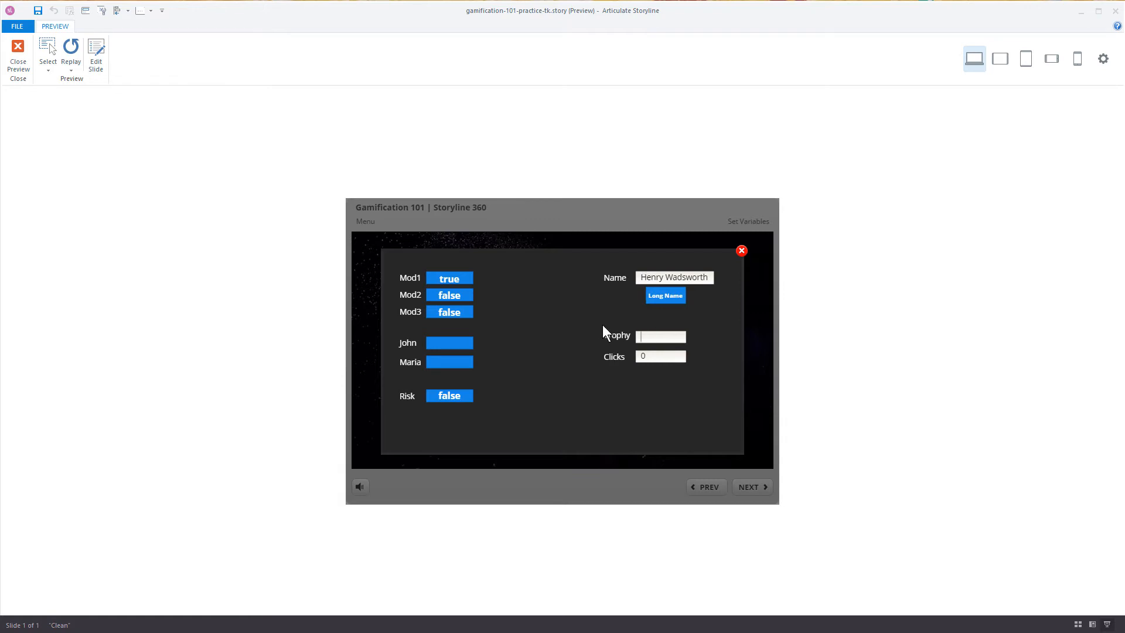
type("10")
left_click(650, 357)
key("BackSpace")
type("25")
left_click(445, 346)
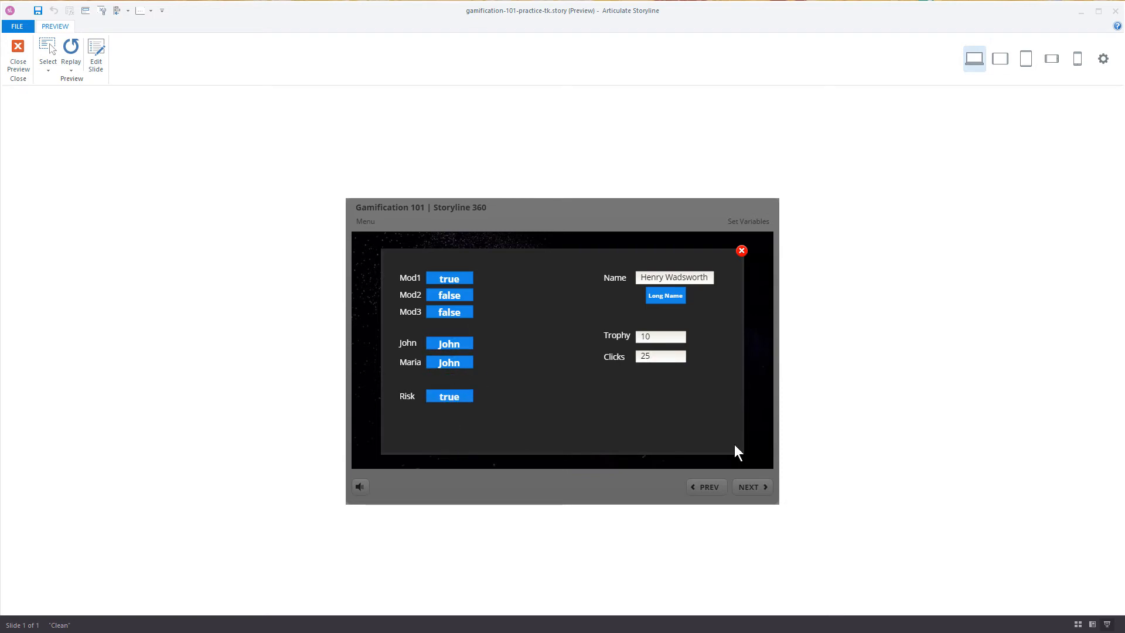
Step: Close the variables lightbox and start the course to check the values on the Create Badge slide
left_click(740, 251)
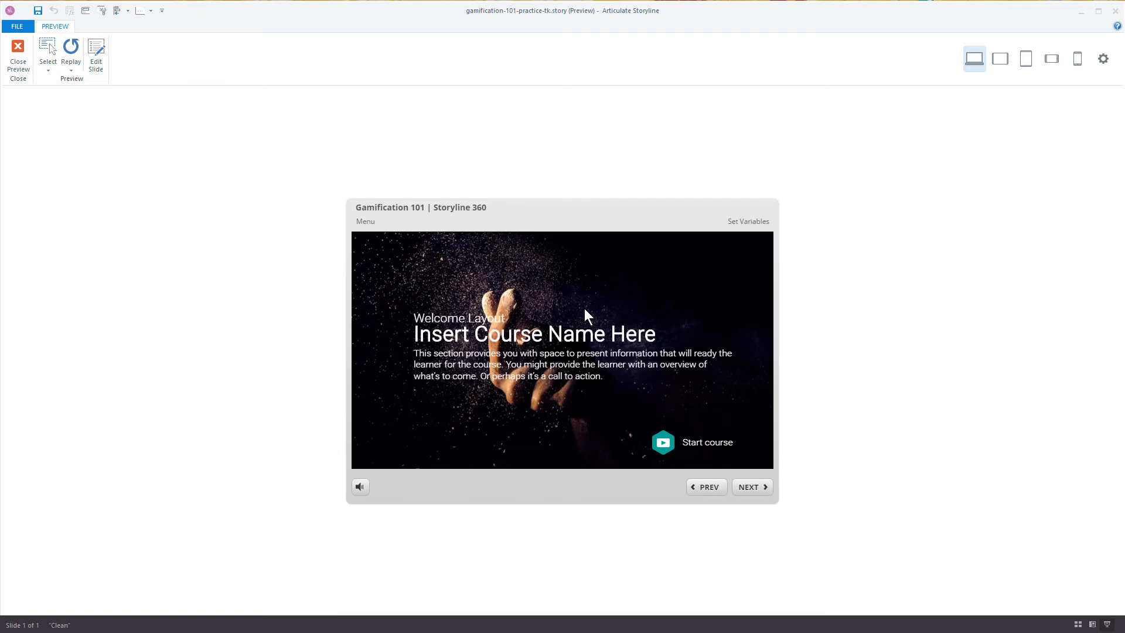
left_click(663, 444)
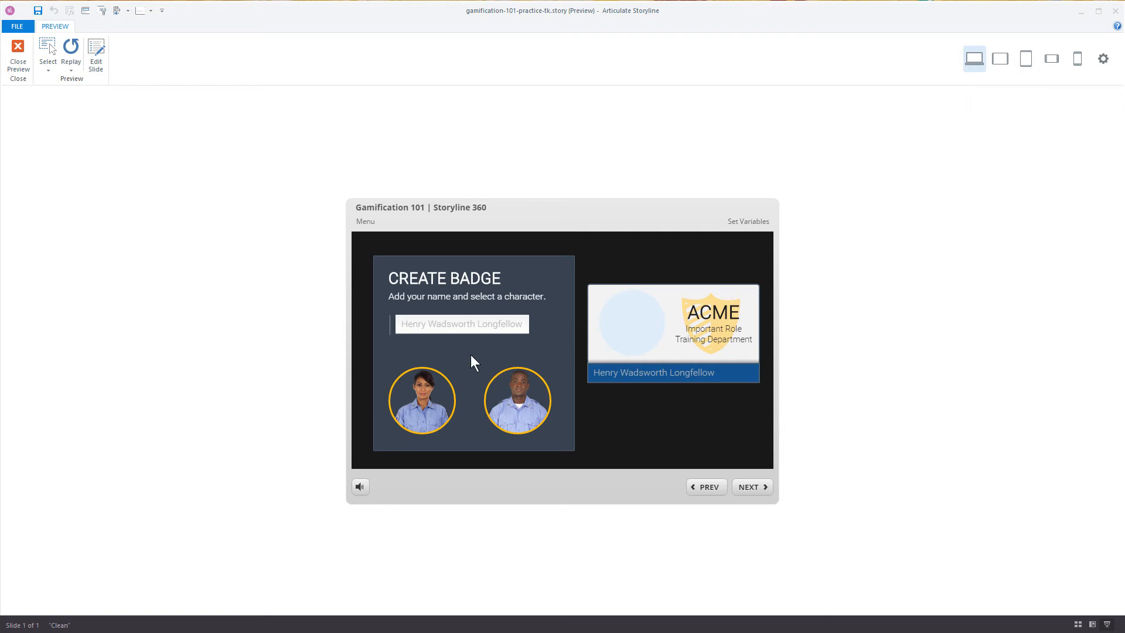
Step: Advance to the Modules slide and set Mod2 to true in the Set Variables lightbox
left_click(749, 491)
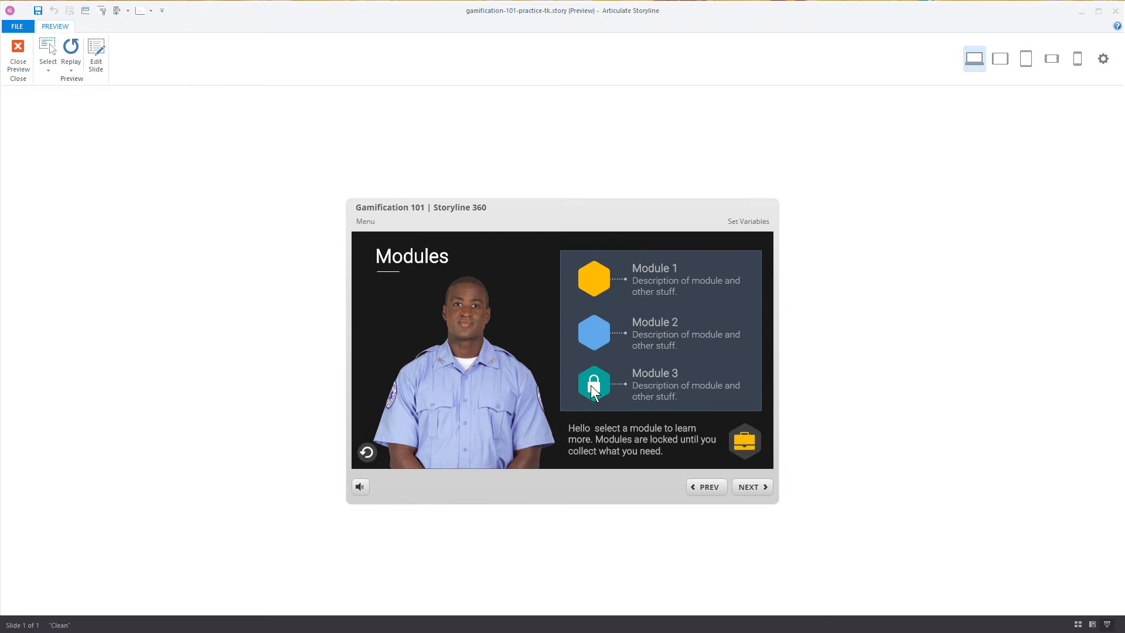
left_click(741, 222)
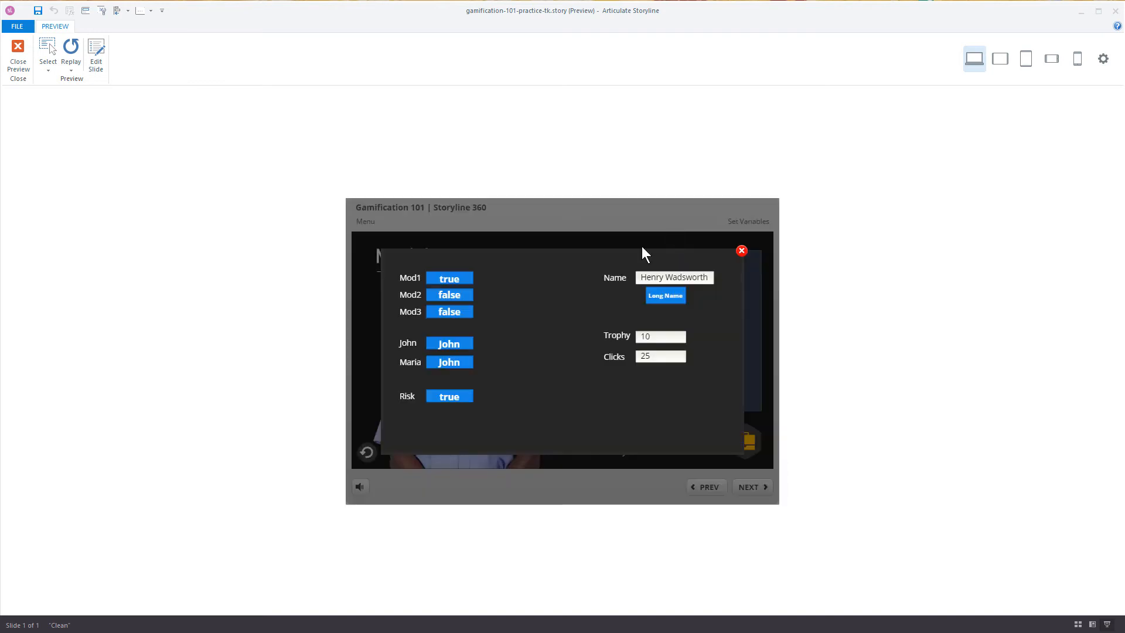
left_click(449, 296)
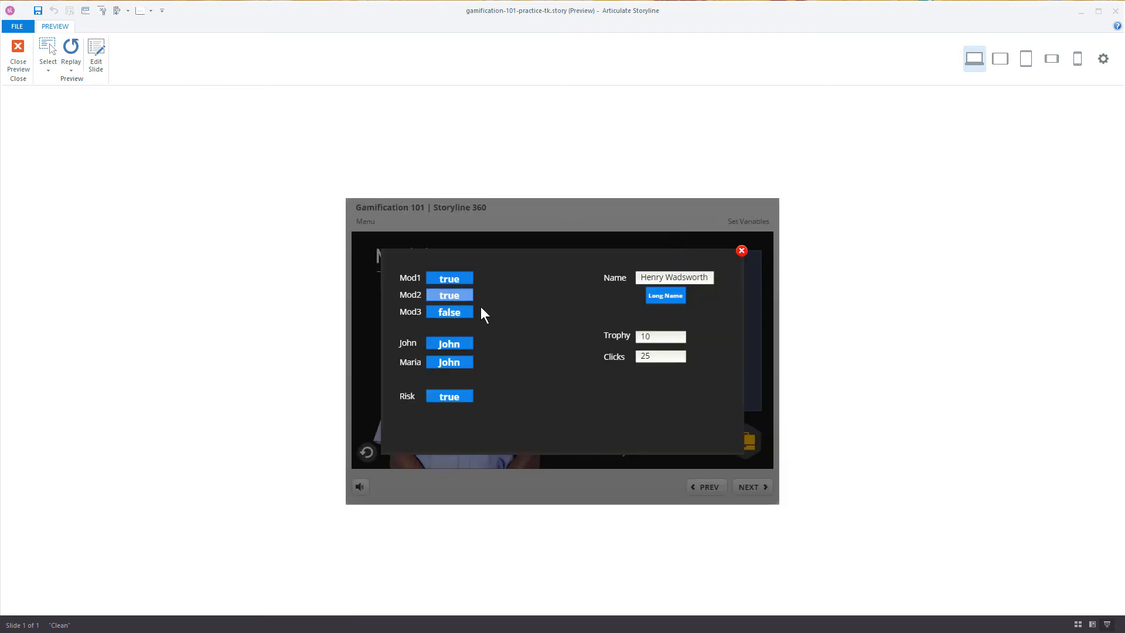
left_click(742, 251)
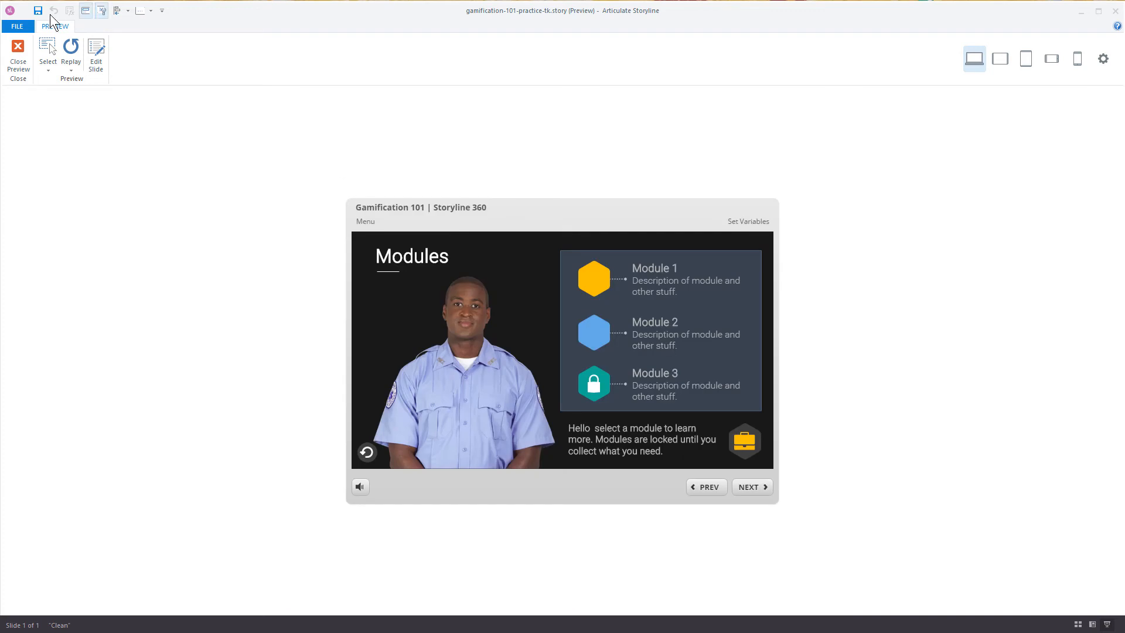
Step: Replay the preview and jump from the Variables slide to the Welcome scene
left_click(71, 47)
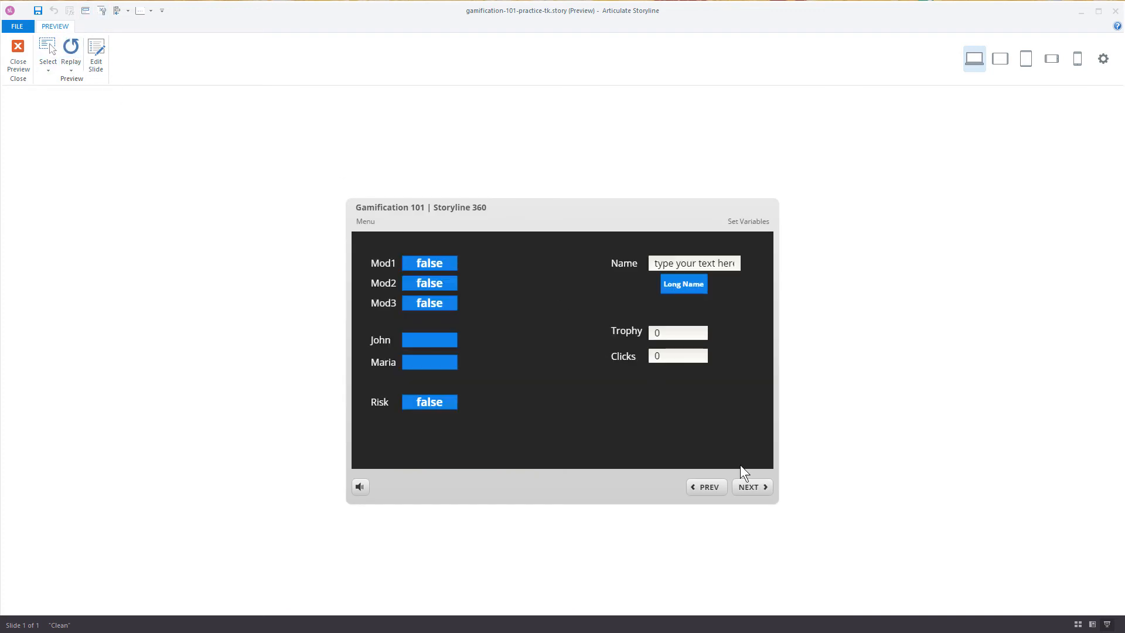
left_click(426, 288)
left_click(366, 222)
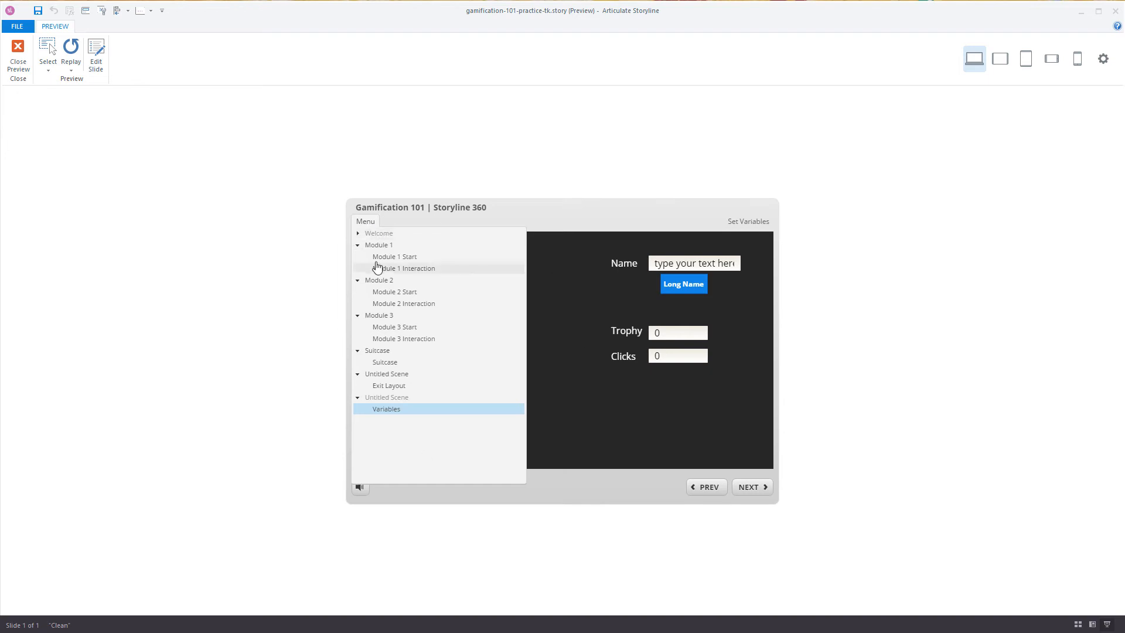
left_click(378, 234)
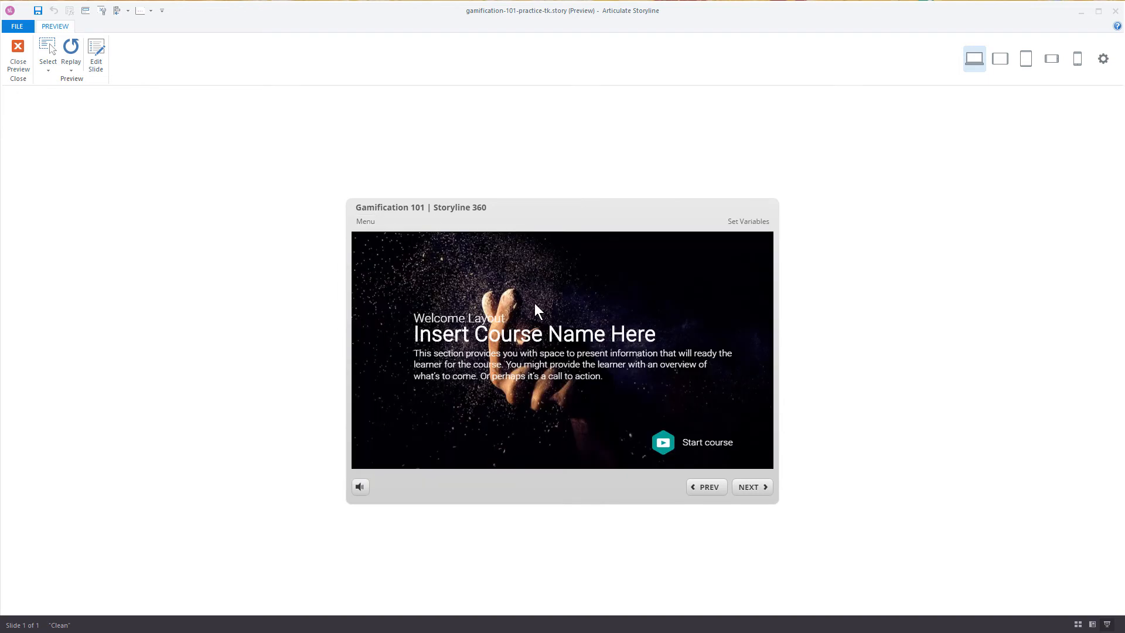
Step: Set test values in the Set Variables lightbox: all three modules true, avatar Maria, the long name, Trophy 10 and Clicks 25
left_click(749, 223)
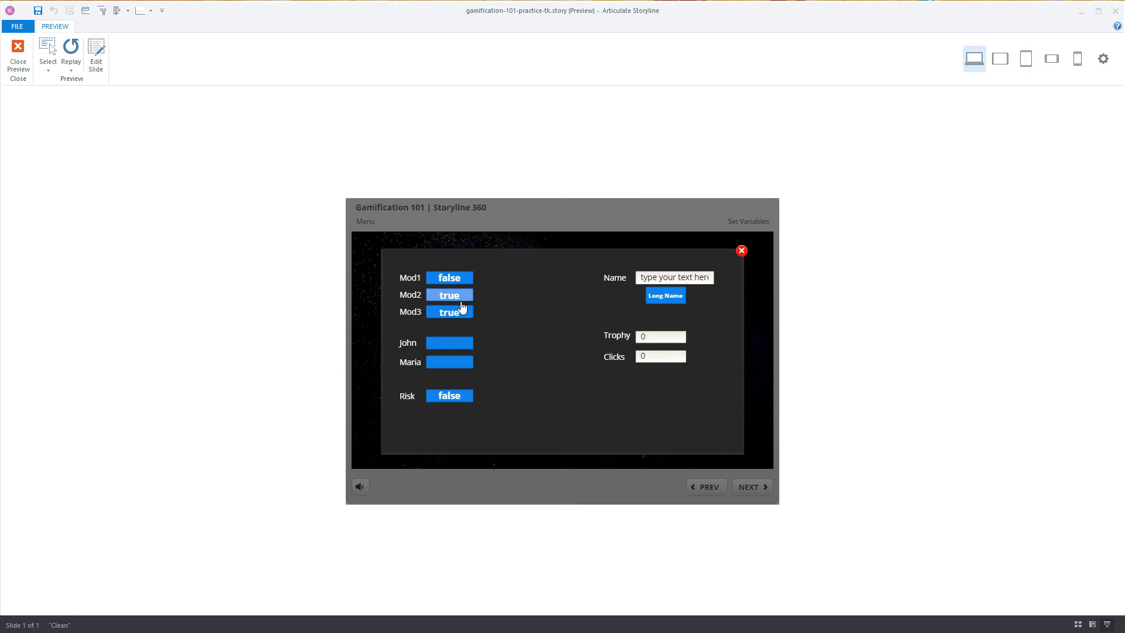
left_click(449, 279)
left_click(449, 365)
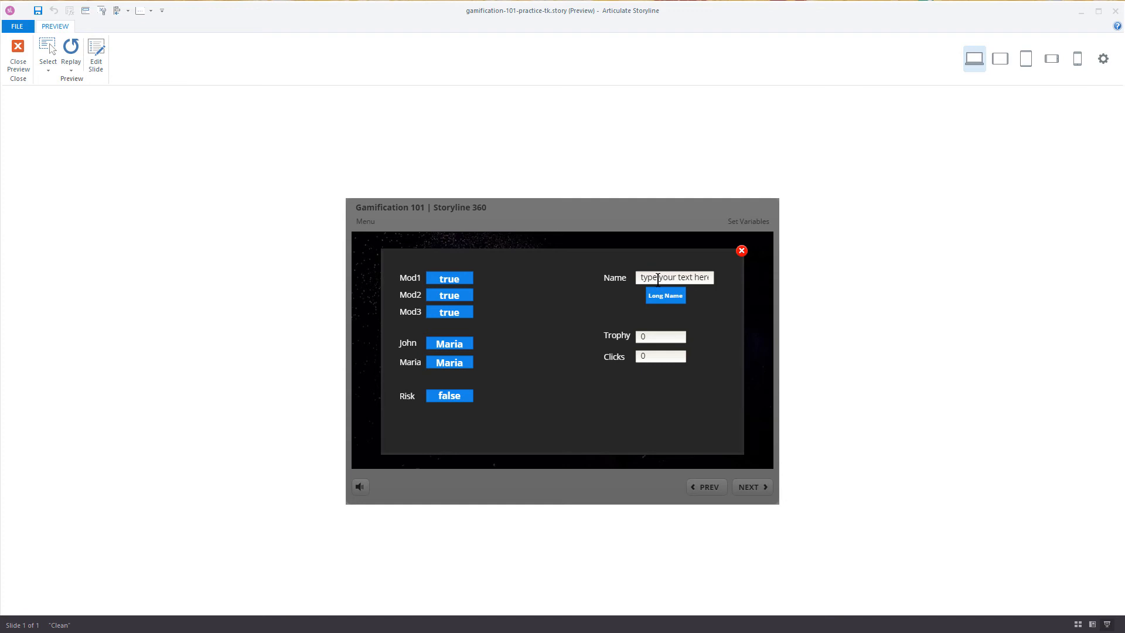
left_click(668, 298)
double_click(640, 337)
left_click_drag(640, 336, 629, 344)
key("BackSpace")
type("10")
left_click(653, 356)
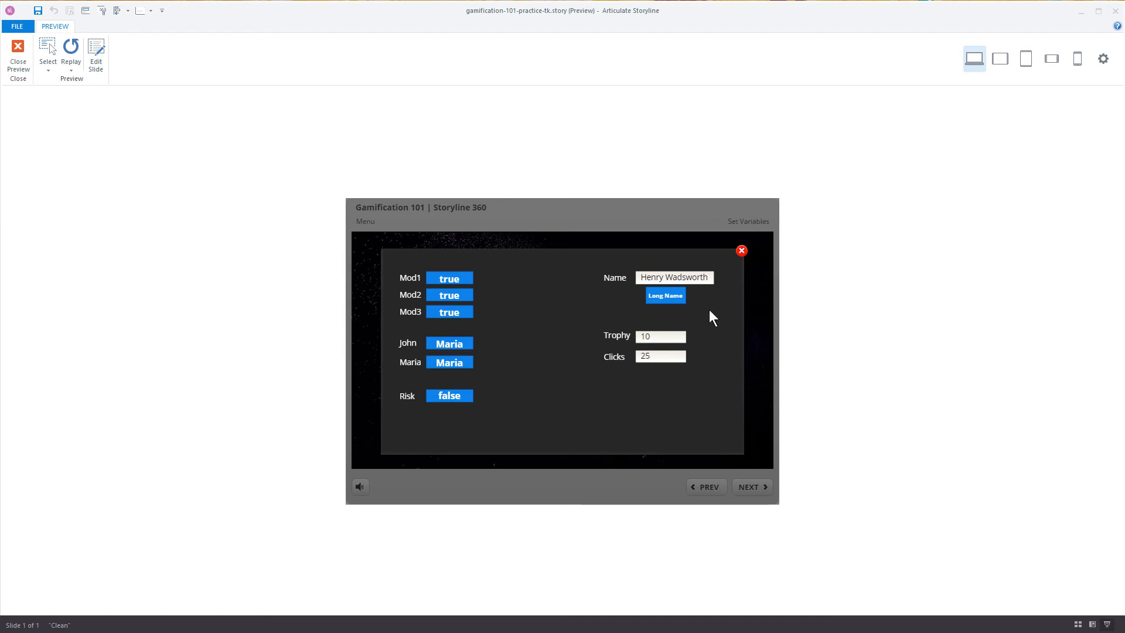
Step: Close the variables lightbox, advance to the Modules slide and check the test values on the My Dashboard lightbox
left_click(740, 252)
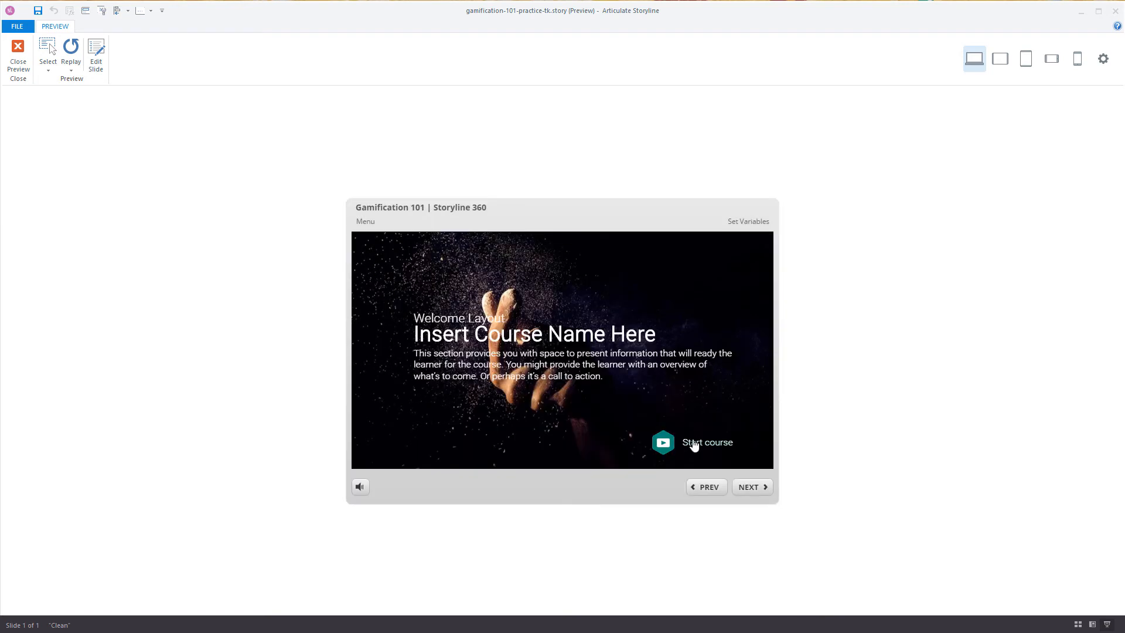
left_click(759, 495)
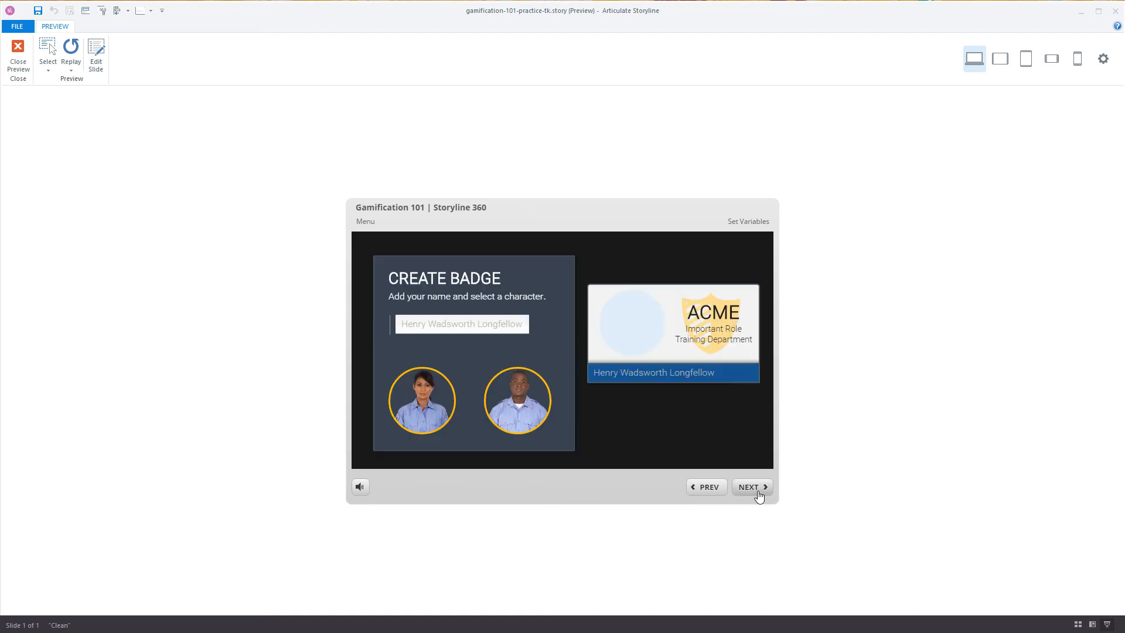
left_click(757, 494)
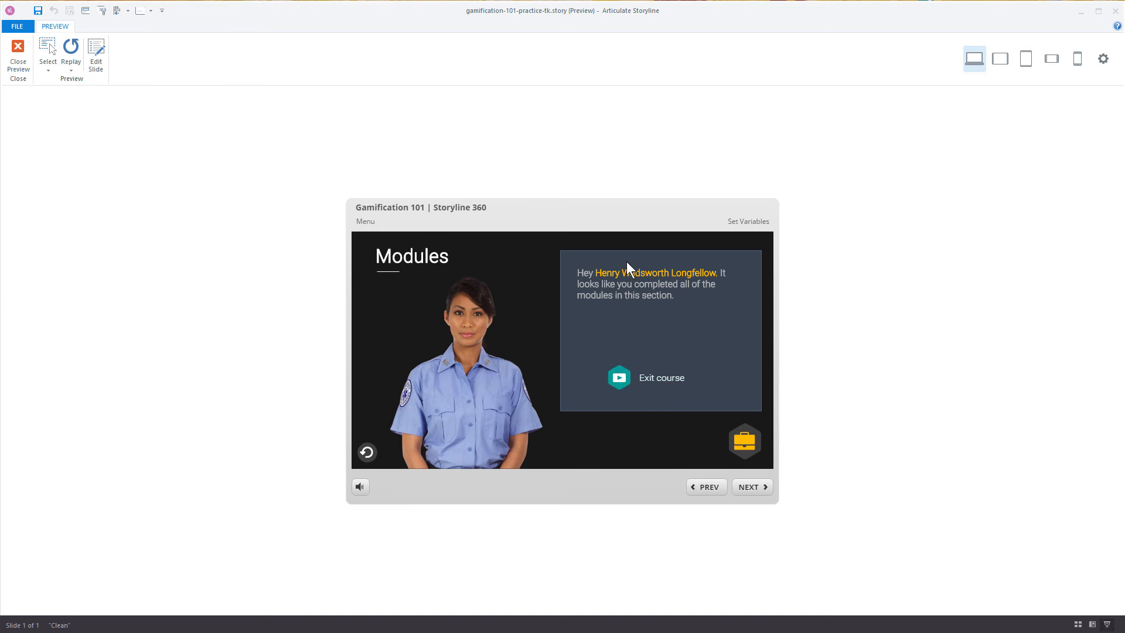
left_click(745, 445)
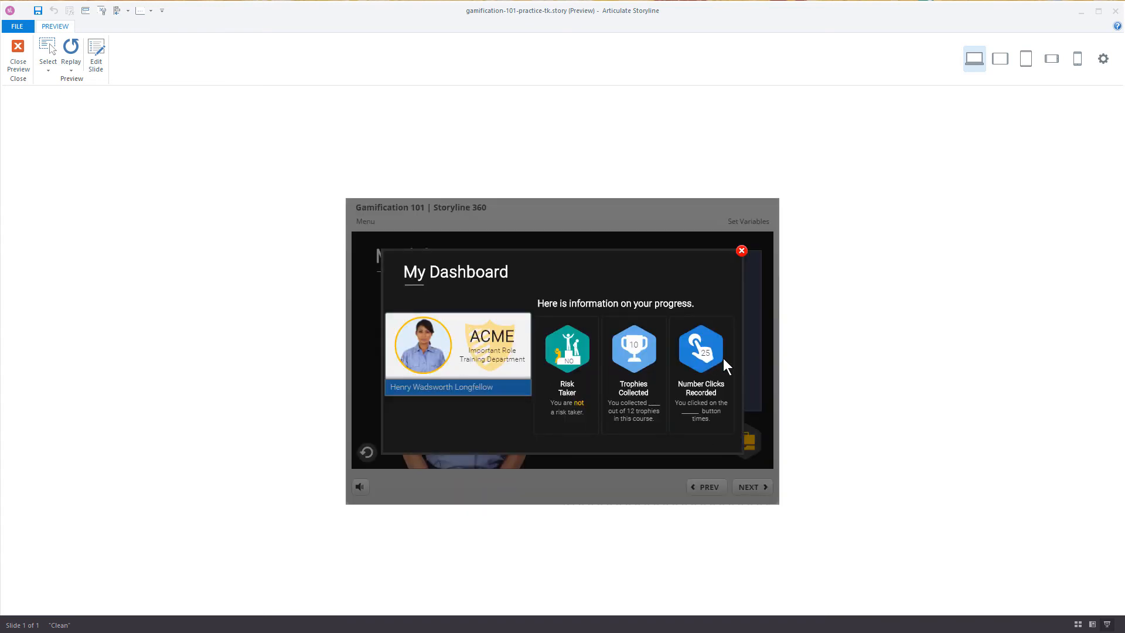
left_click(741, 253)
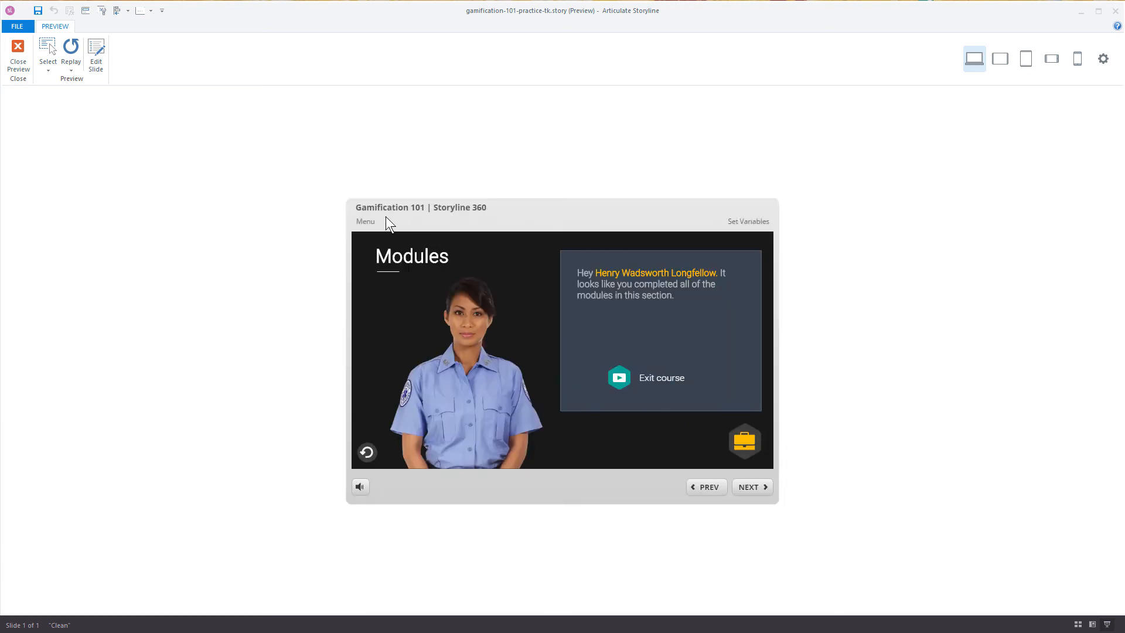
Step: Jump to Module 3, advance to the Random awards slide and put the trophies up for double or nothing
left_click(365, 221)
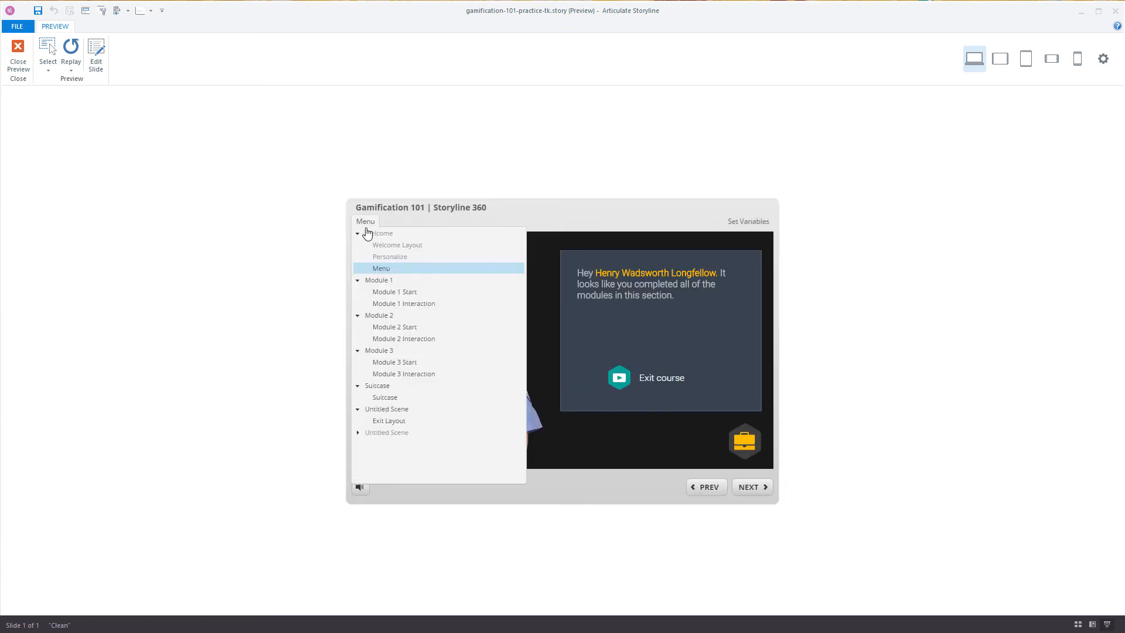
left_click(386, 363)
left_click(754, 486)
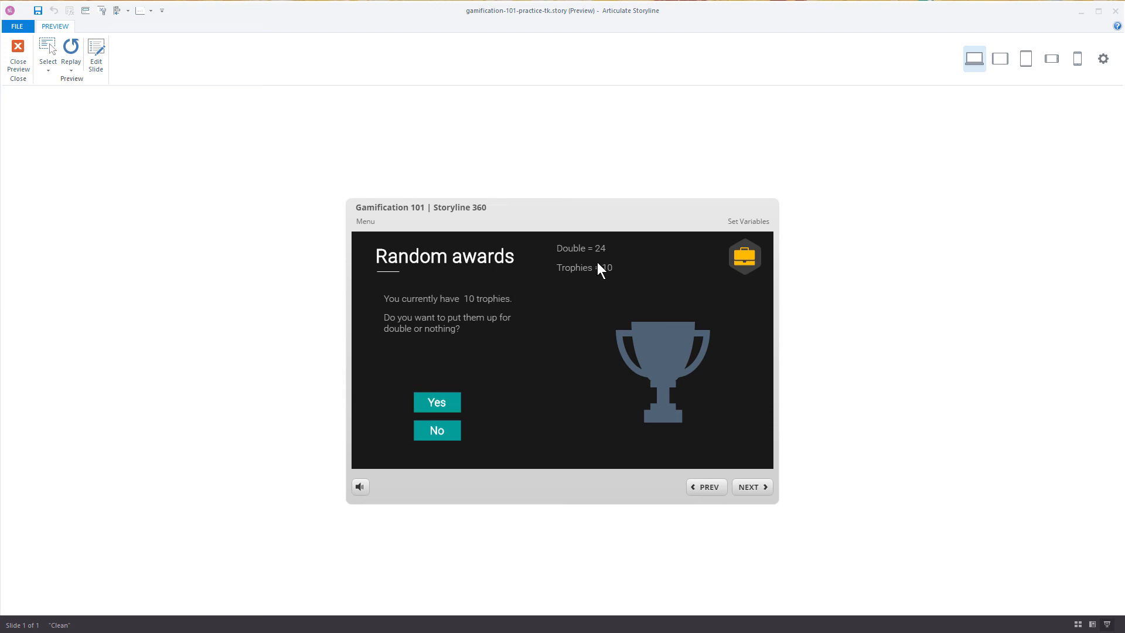
left_click(448, 402)
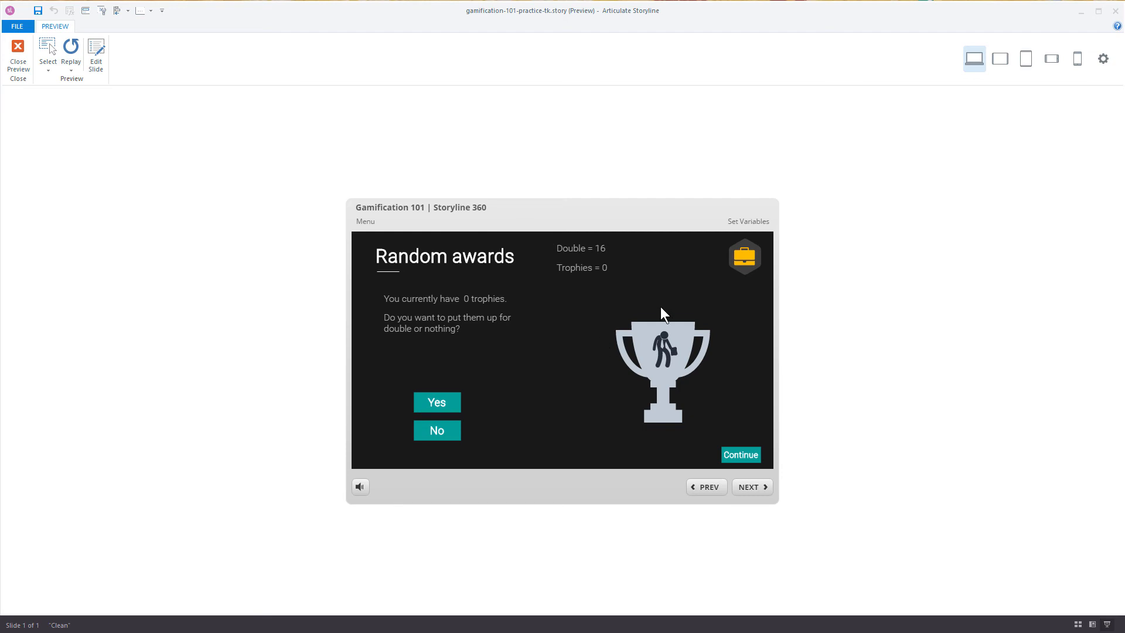
Step: Replace the Name value with a short first name in the Set Variables lightbox and close it
left_click(741, 224)
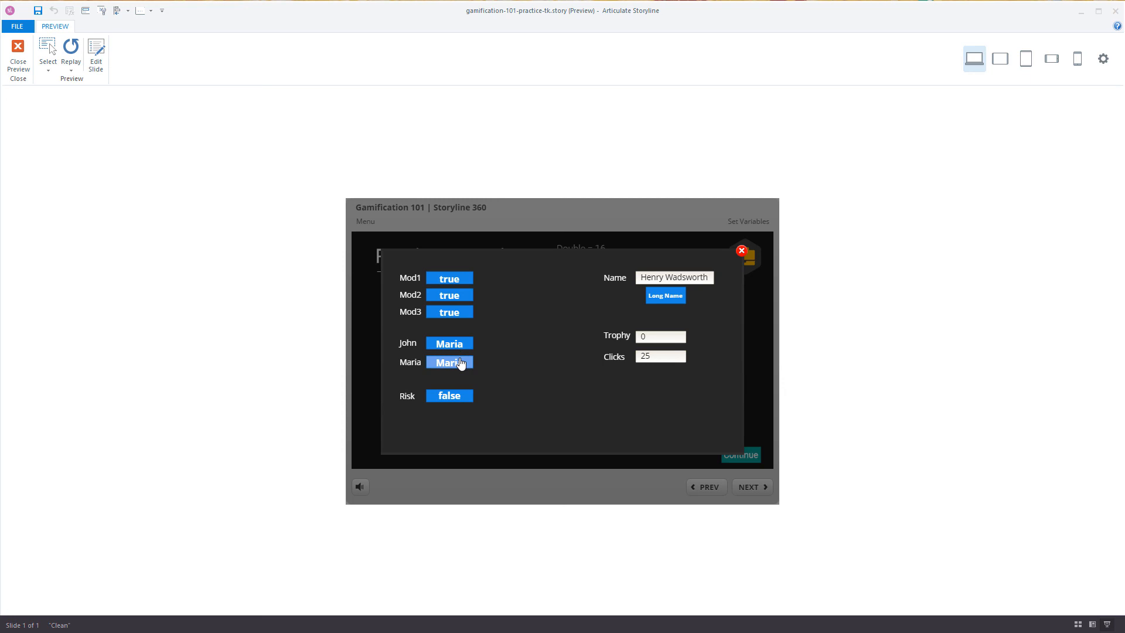
left_click(693, 277)
key("BackSpace")
key("BackSpace")
key("BackSpace")
key("BackSpace")
key("BackSpace")
key("BackSpace")
key("BackSpace")
key("BackSpace")
key("BackSpace")
key("BackSpace")
key("BackSpace")
key("BackSpace")
key("BackSpace")
key("BackSpace")
key("BackSpace")
type("Tom")
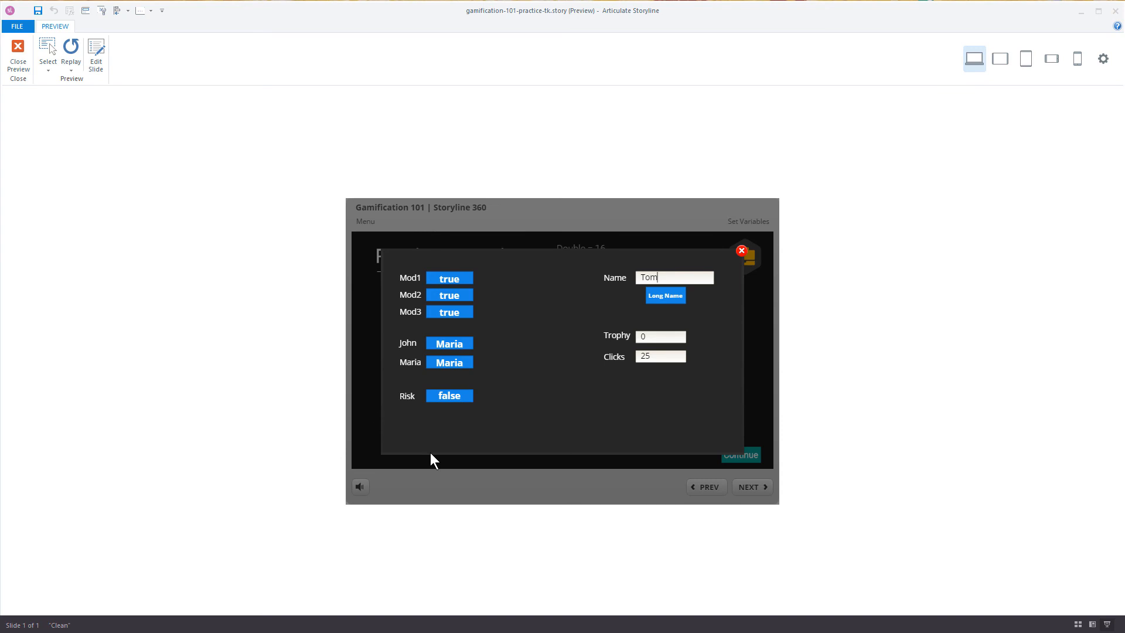
left_click(742, 252)
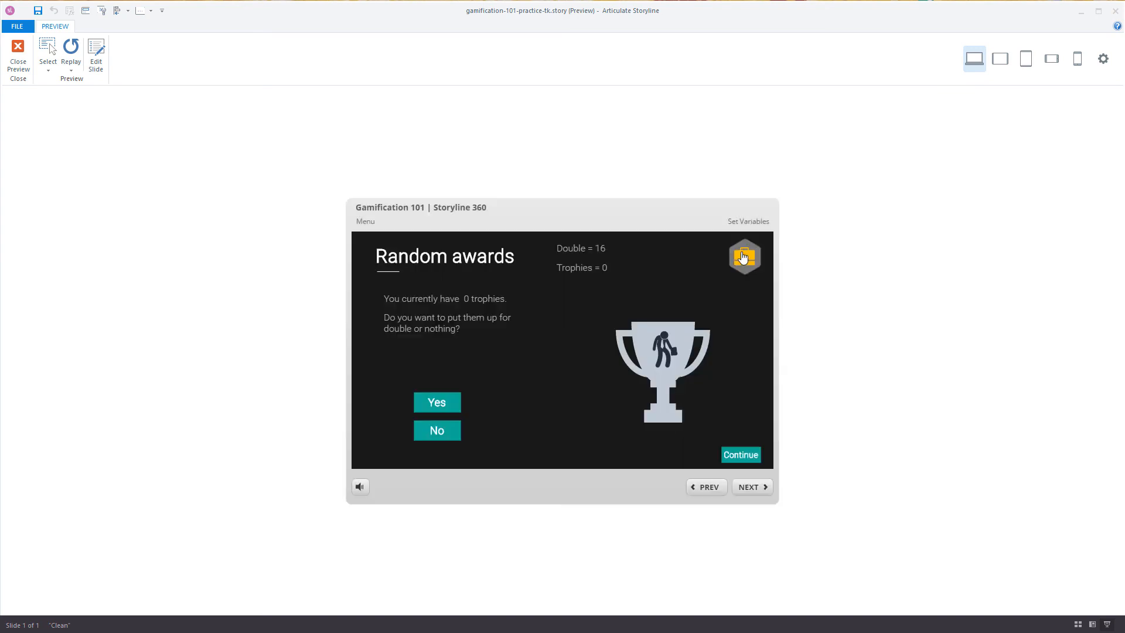